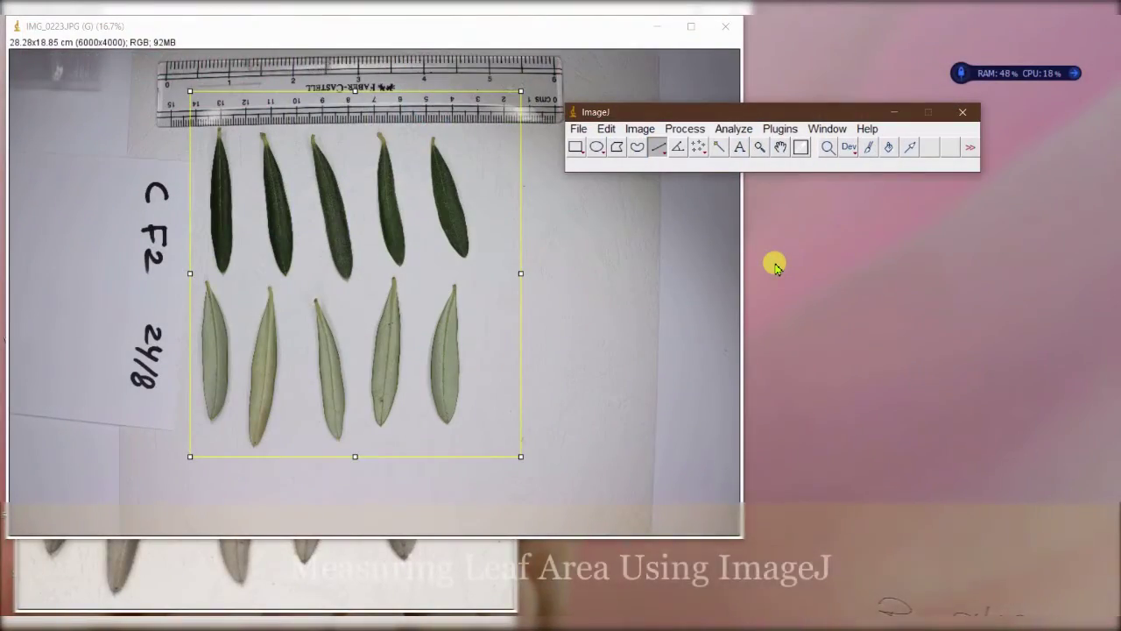
# - Duplicate the boxed leaf region into a new image, IMG_0223-2.JPG
pyautogui.click(639, 129)
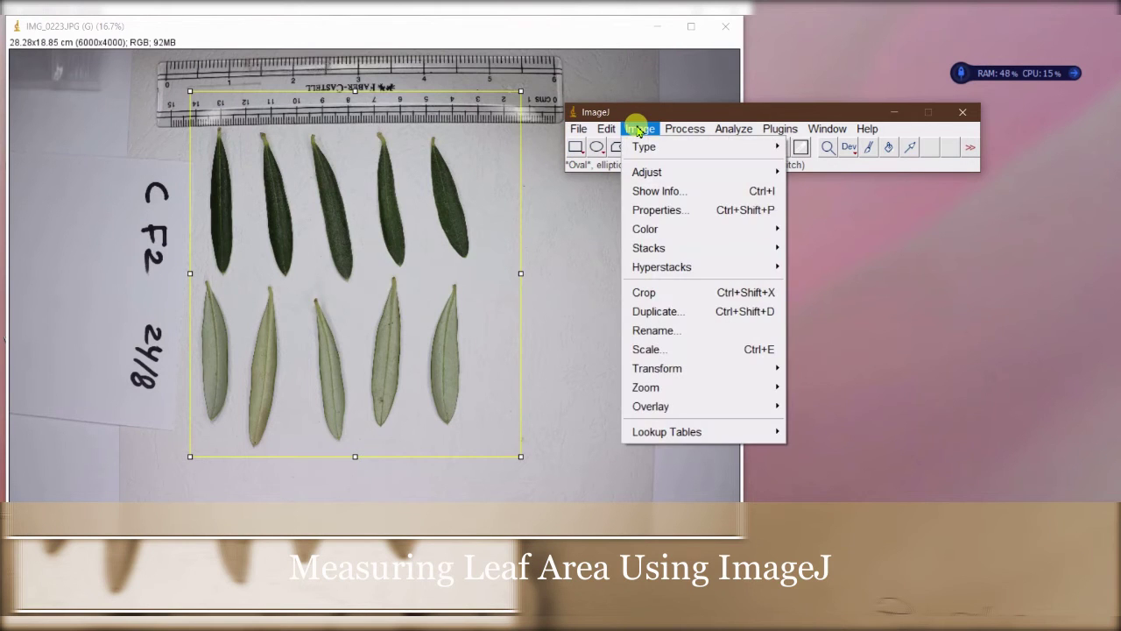
pyautogui.click(677, 312)
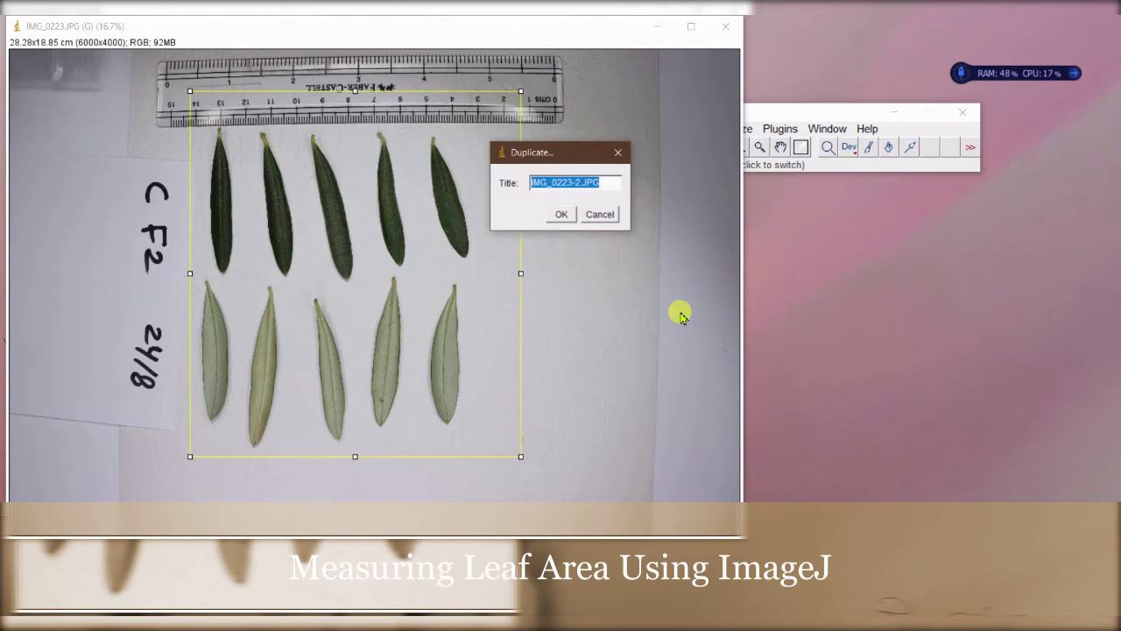
pyautogui.click(562, 214)
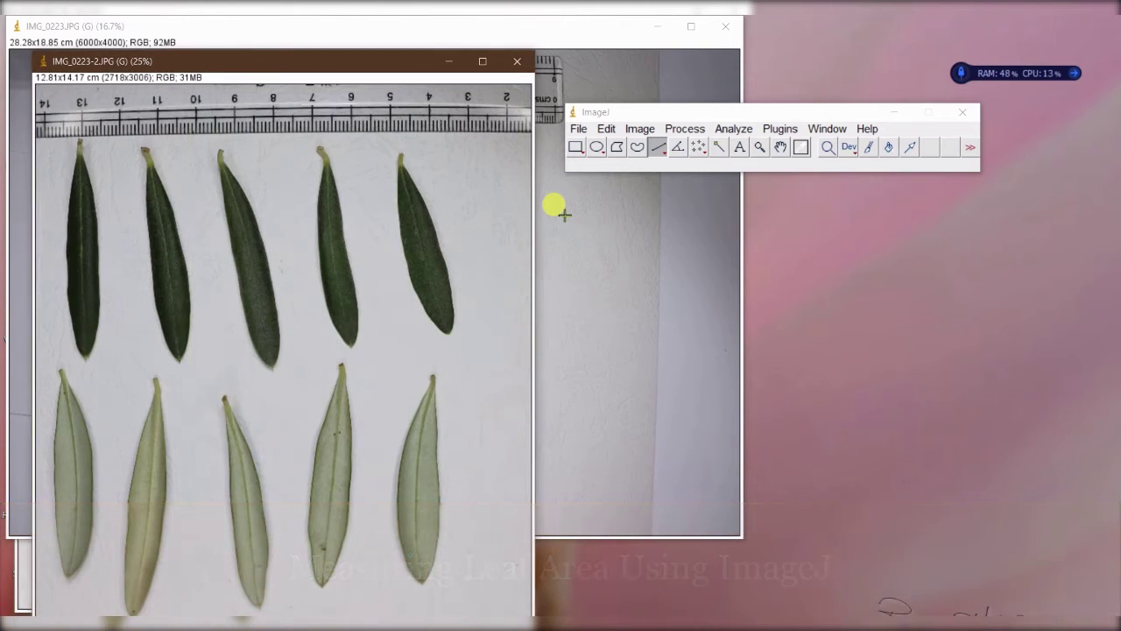
# - Raise the copy's contrast to a 34–220 display range and apply it
pyautogui.click(641, 140)
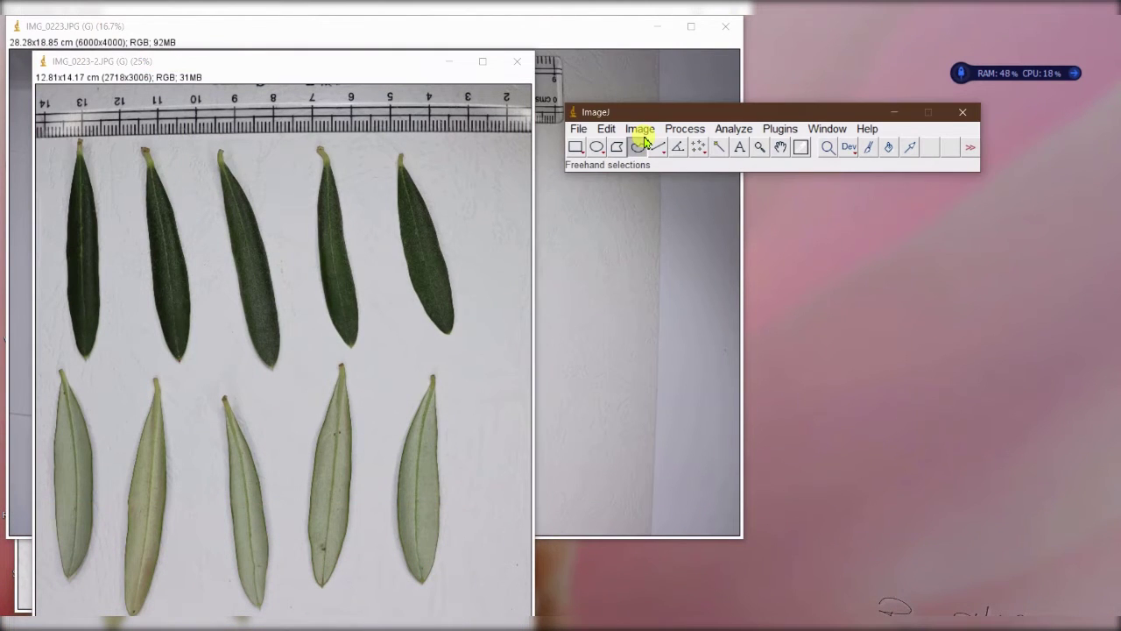
pyautogui.click(640, 131)
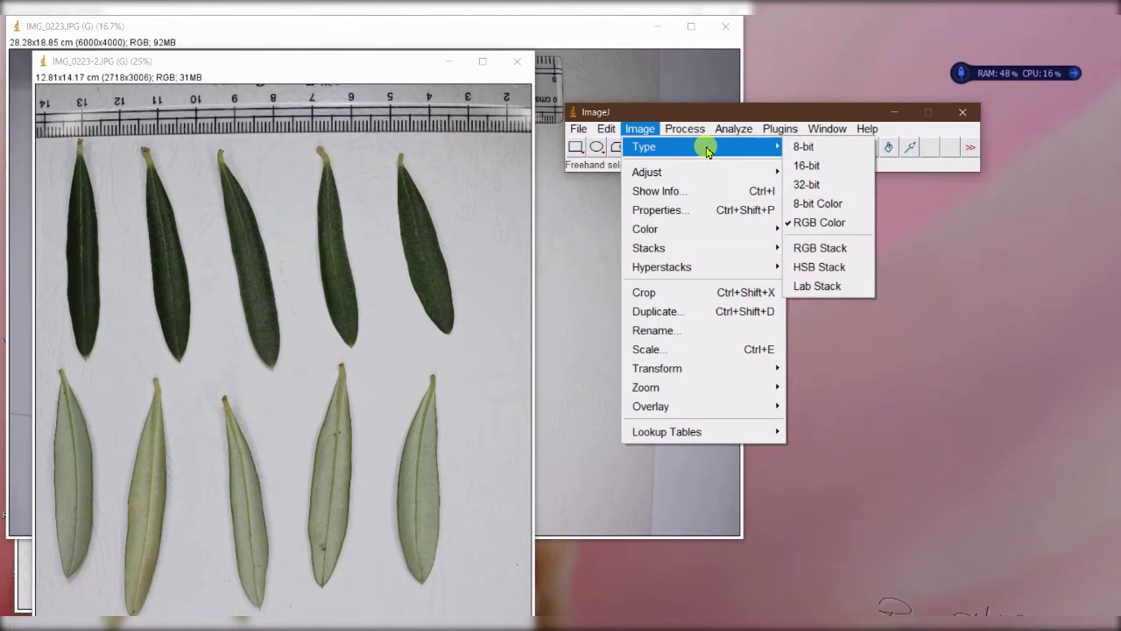
pyautogui.moveTo(724, 173)
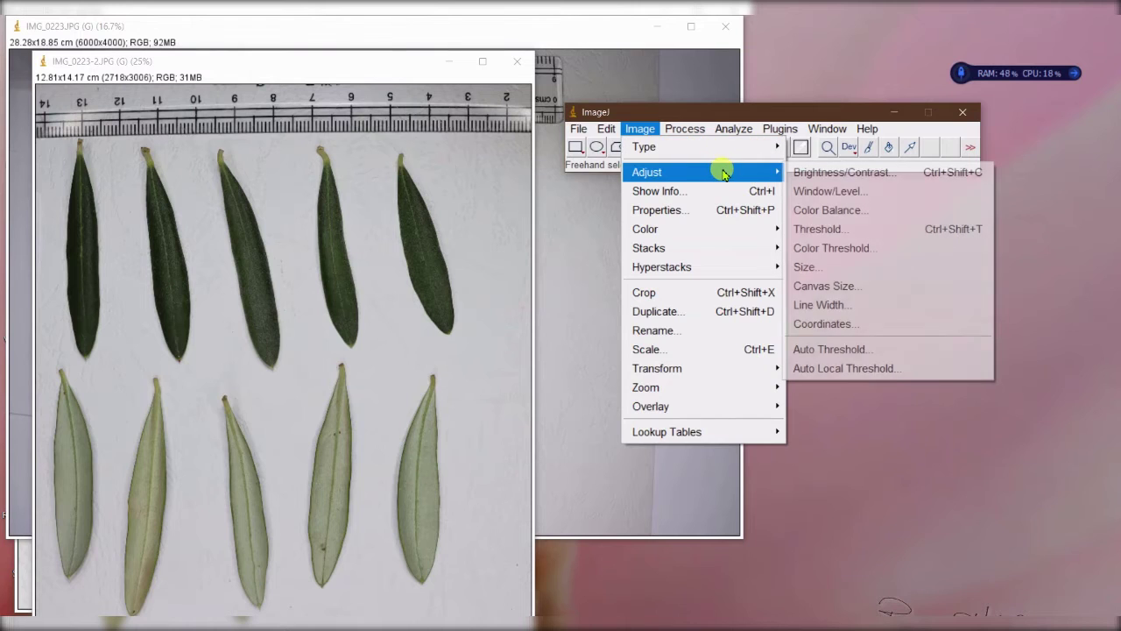
pyautogui.click(838, 173)
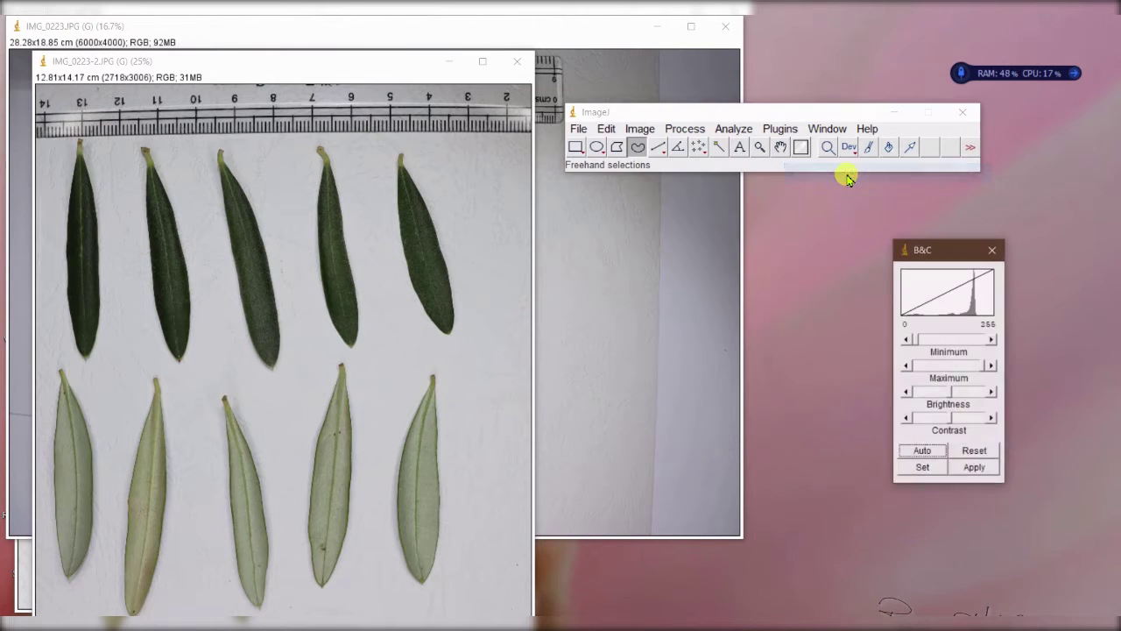
pyautogui.click(991, 419)
pyautogui.click(992, 419)
pyautogui.click(991, 419)
pyautogui.click(991, 419)
pyautogui.click(992, 419)
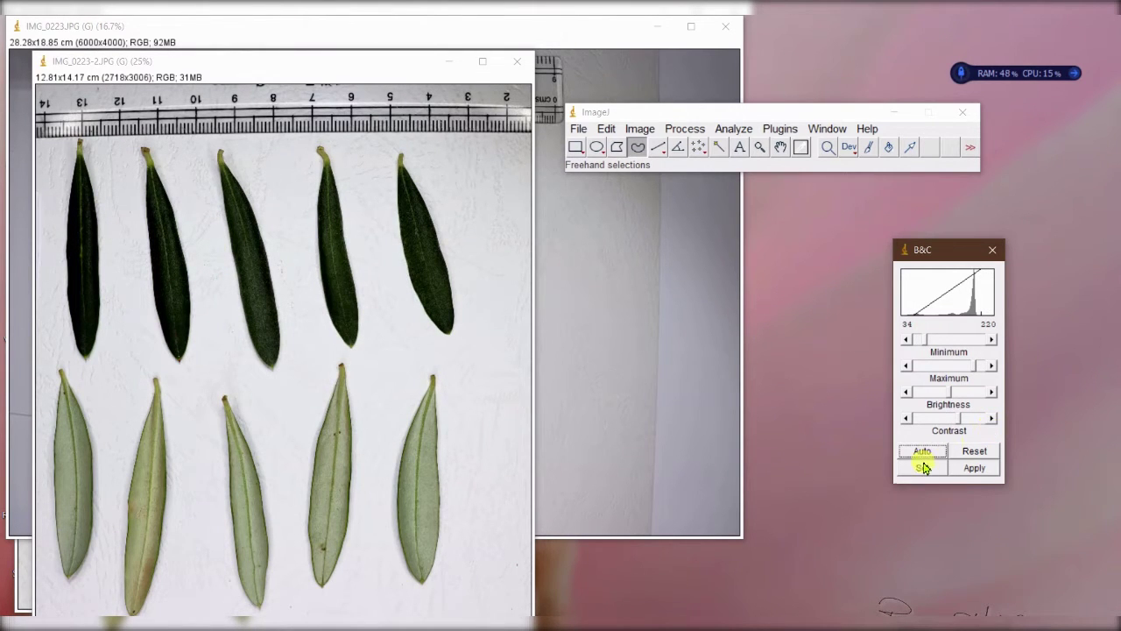
pyautogui.click(974, 468)
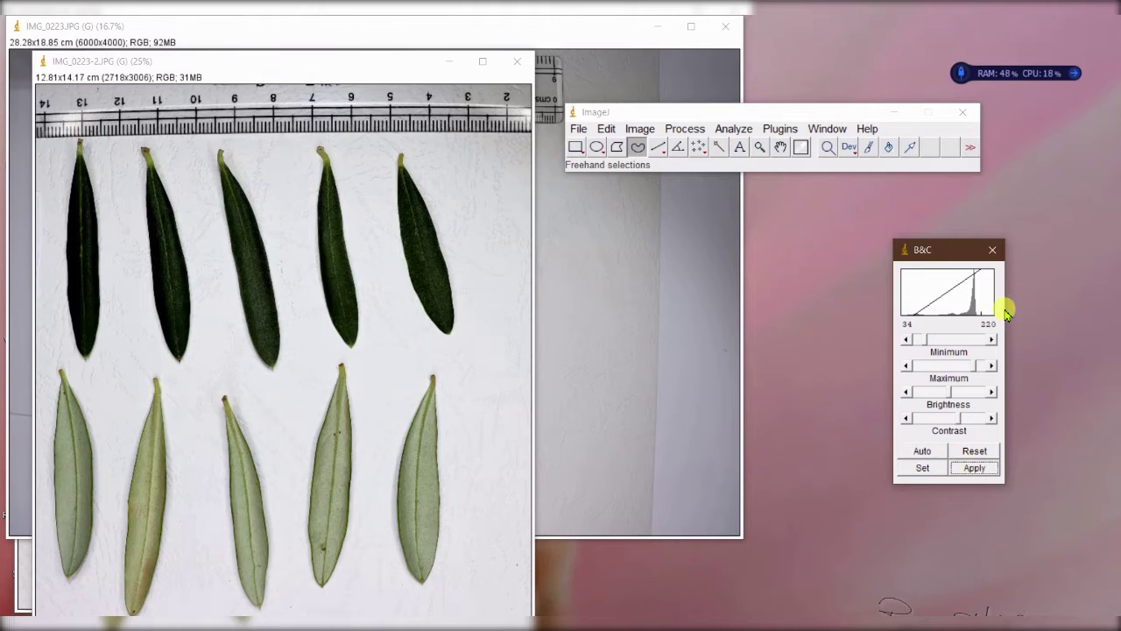
# - Close Brightness/Contrast and draw a straight line along 3 cm of the ruler
pyautogui.click(993, 250)
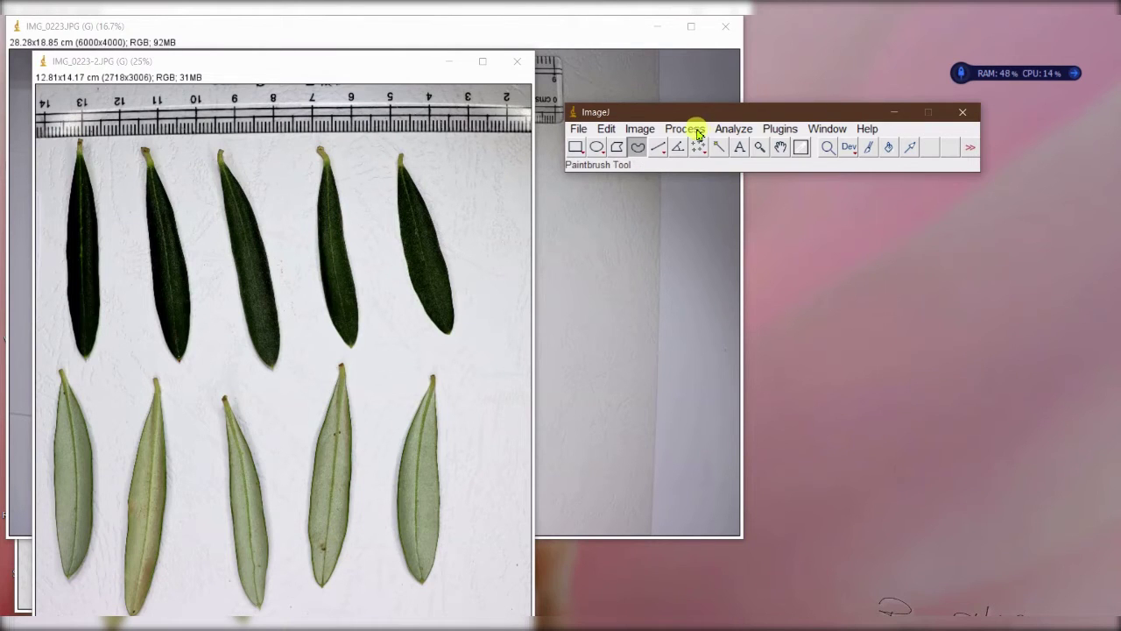
pyautogui.click(637, 129)
pyautogui.moveTo(713, 249)
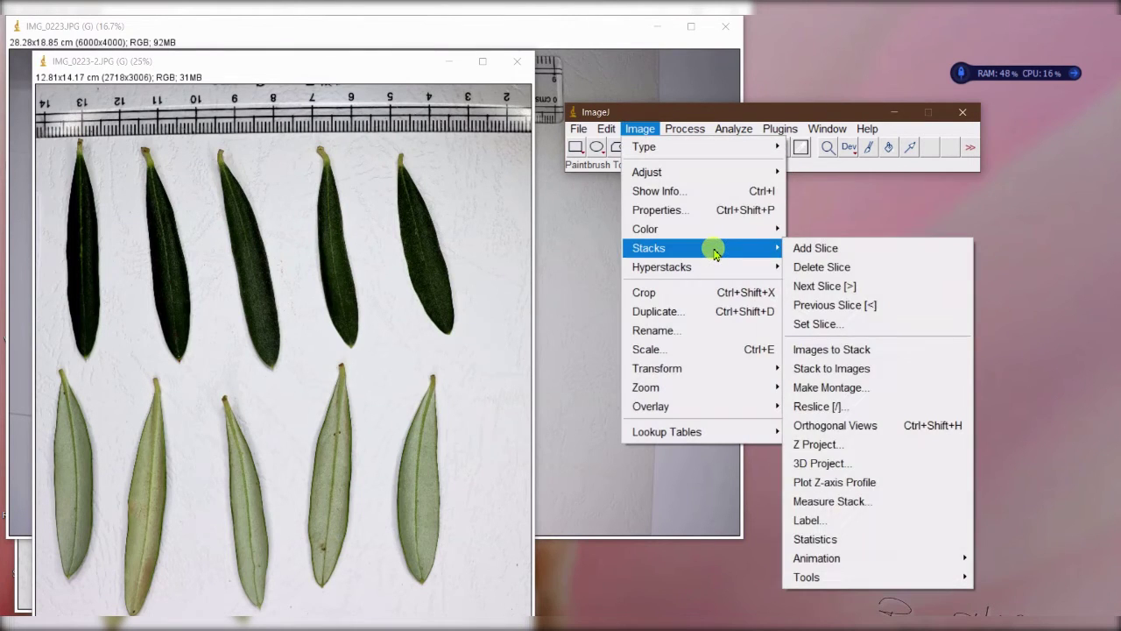
pyautogui.moveTo(716, 174)
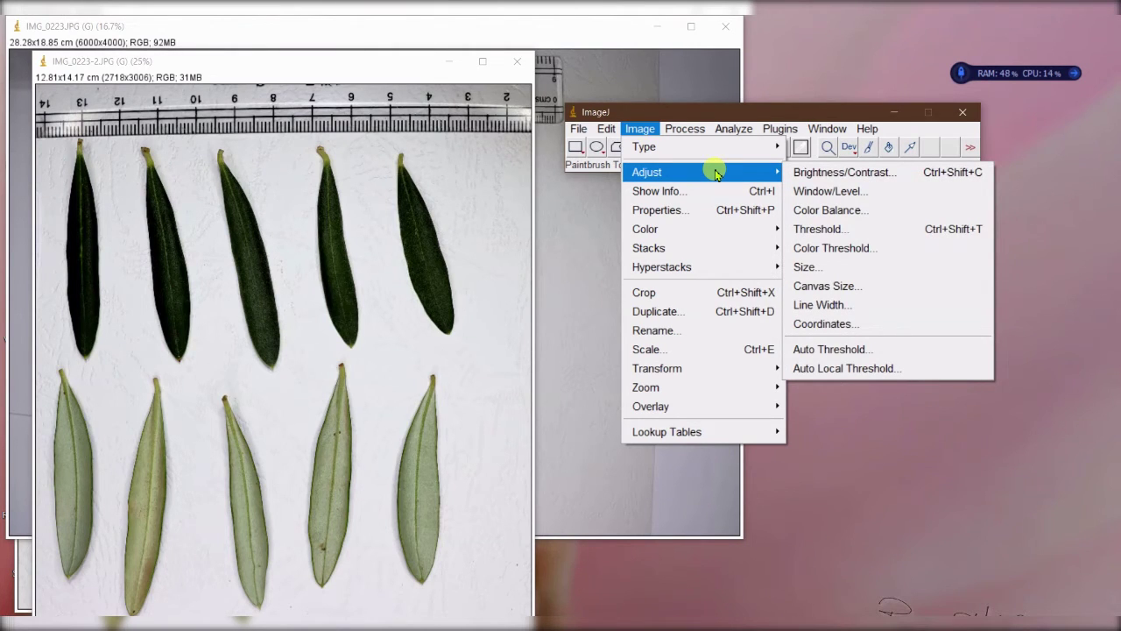
pyautogui.click(650, 112)
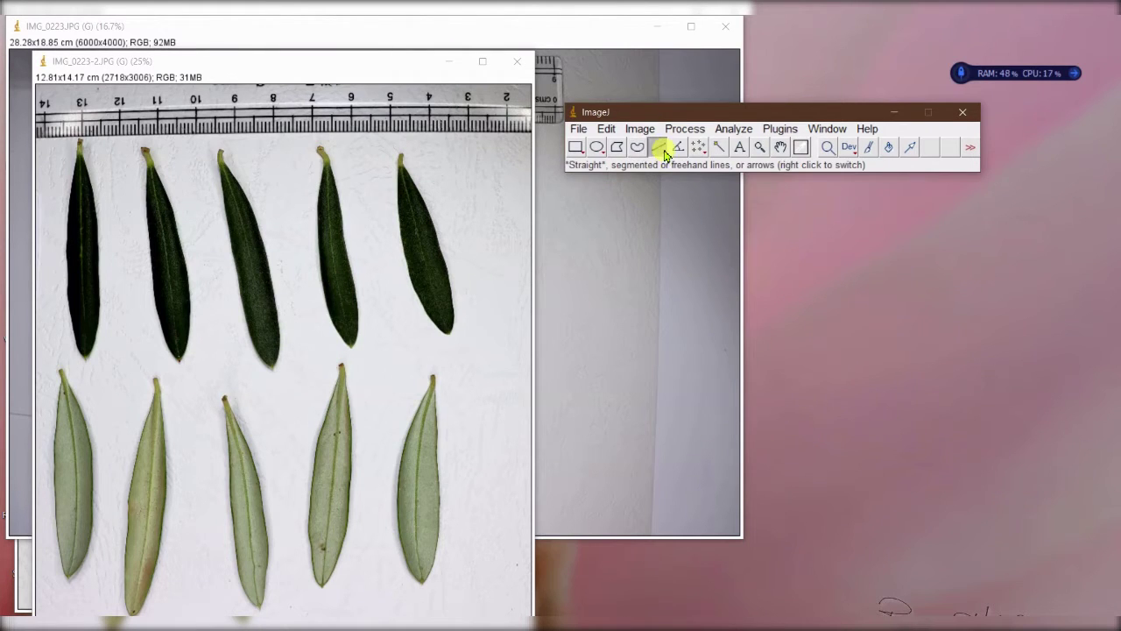
pyautogui.click(657, 148)
pyautogui.click(235, 110)
pyautogui.moveTo(235, 109); pyautogui.dragTo(351, 108)
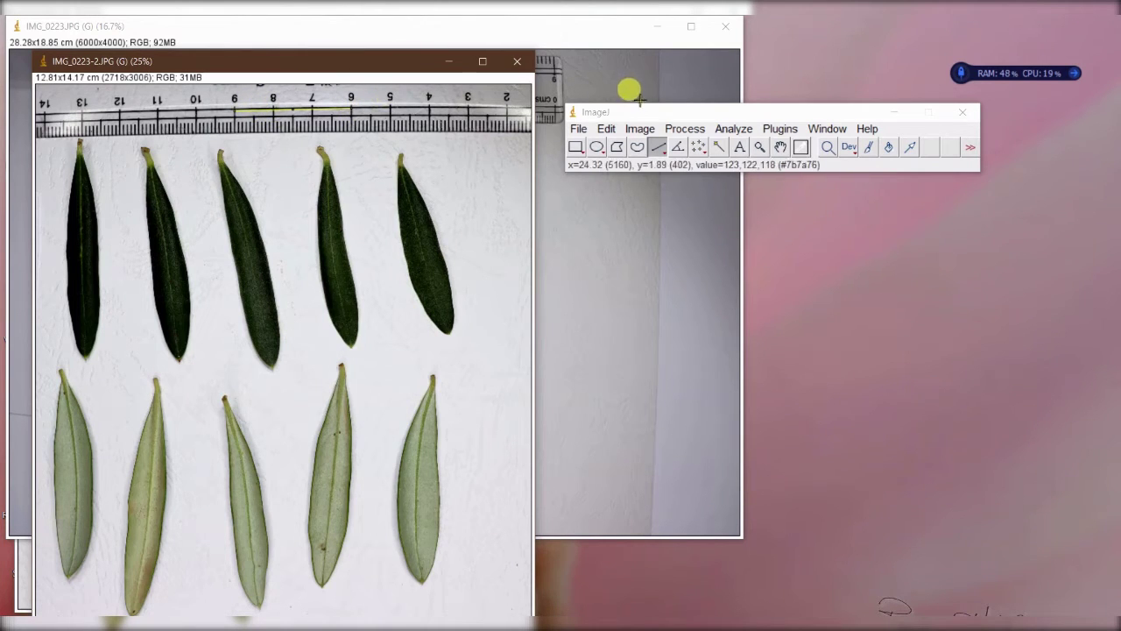
# - Set the scale with a known distance of 3 cm, giving about 213.4 pixels/cm
pyautogui.click(741, 131)
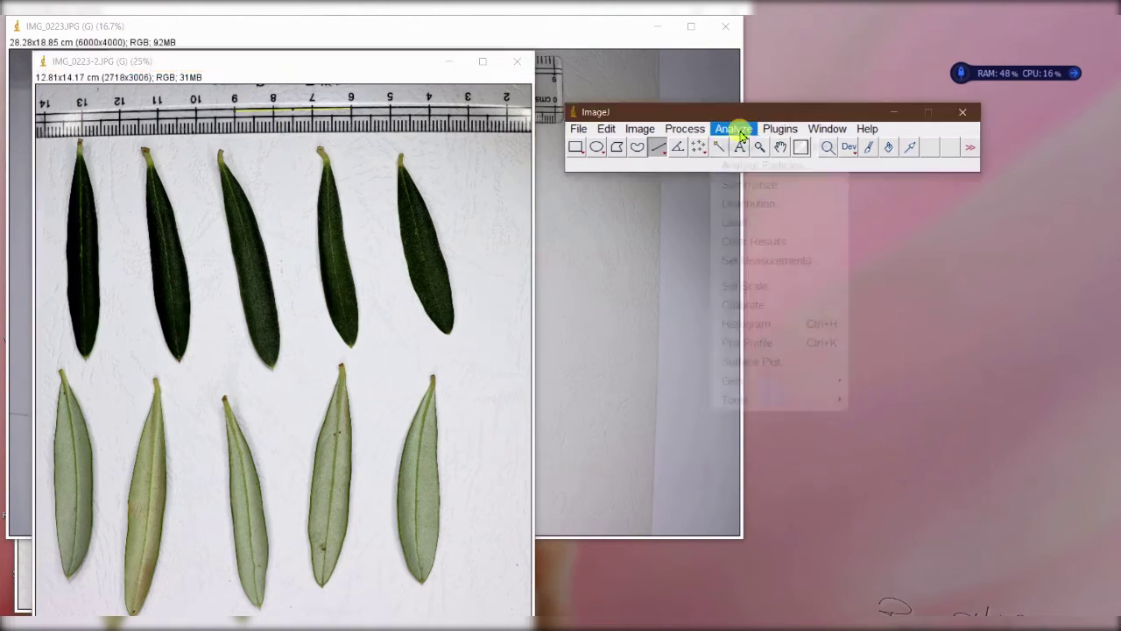
pyautogui.click(779, 286)
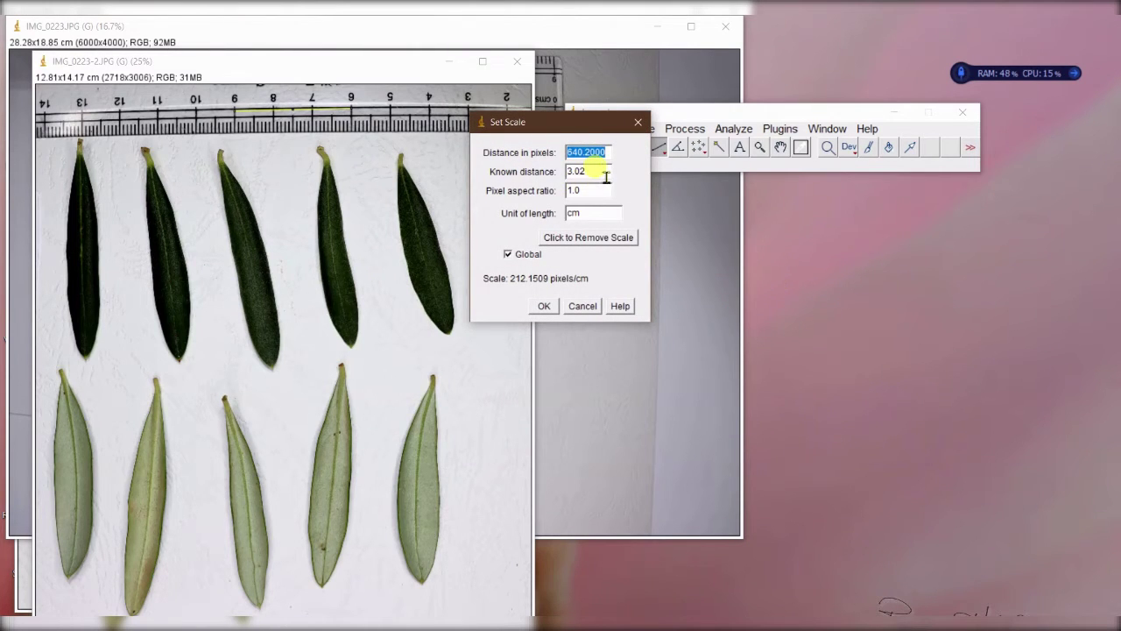
pyautogui.click(606, 172)
pyautogui.write('3')
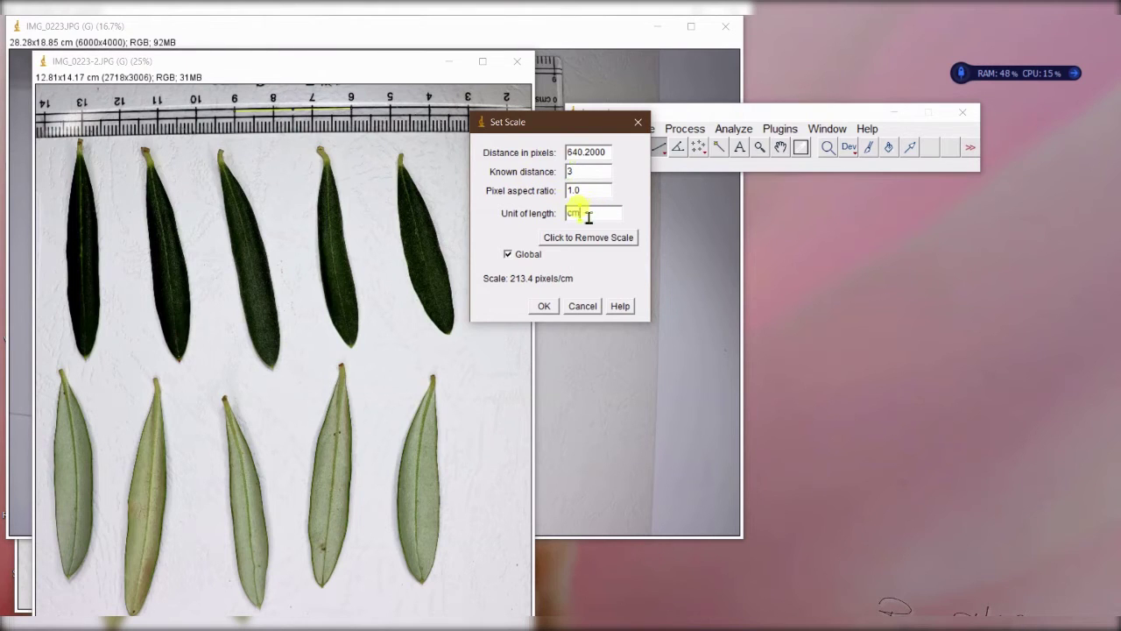
pyautogui.click(545, 306)
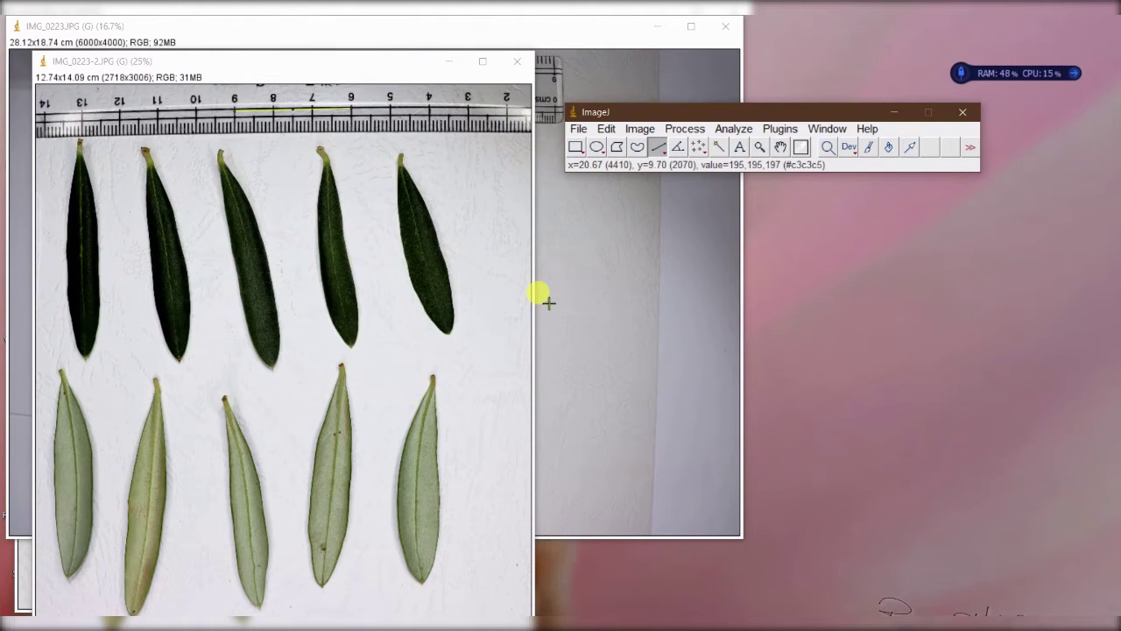
# - Open Color Threshold on the leaf copy and move its window aside
pyautogui.click(646, 128)
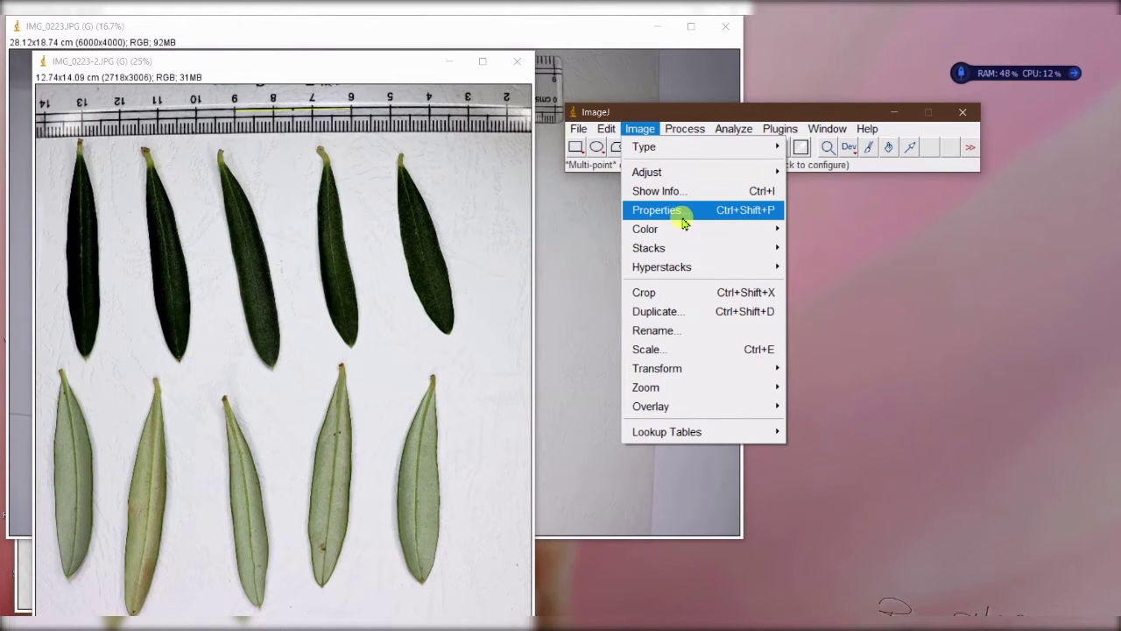
pyautogui.moveTo(681, 172)
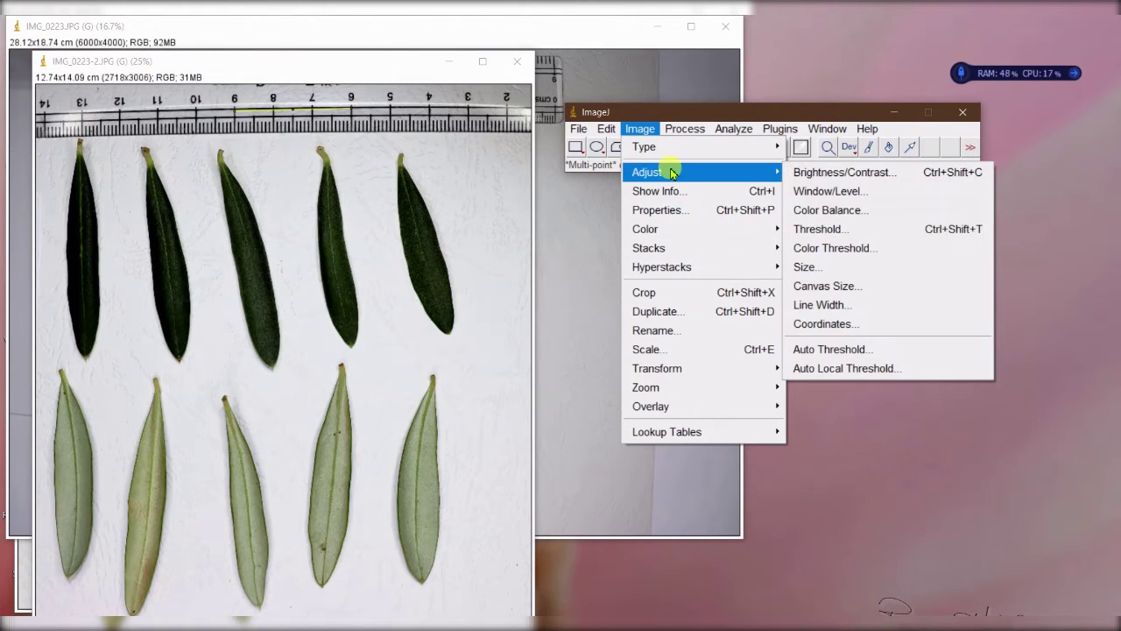
pyautogui.click(879, 249)
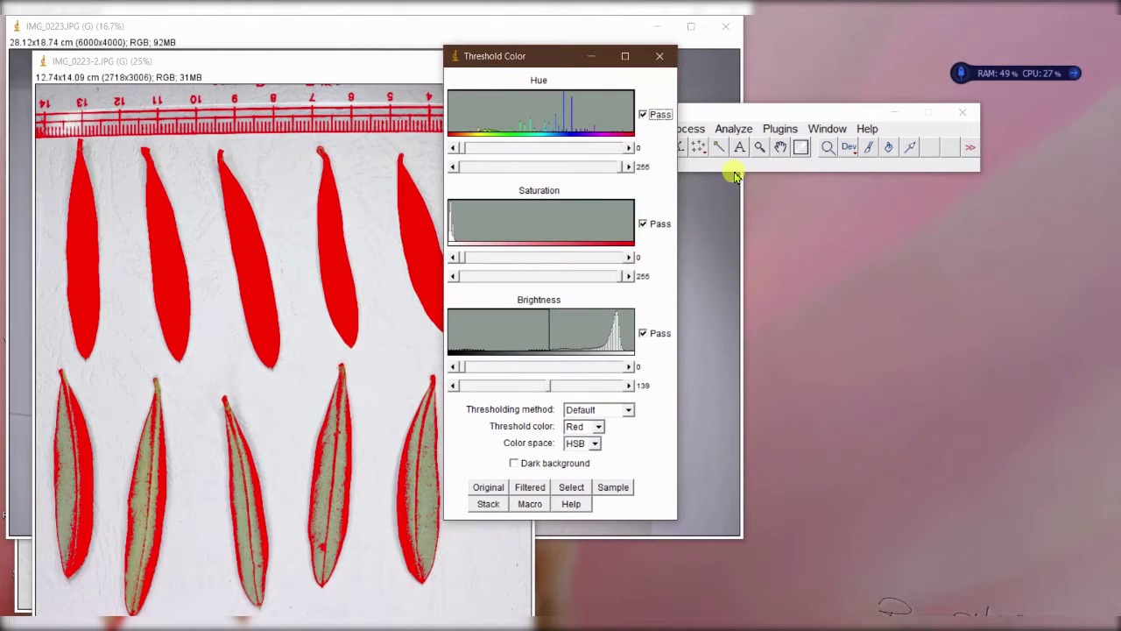
pyautogui.moveTo(558, 63); pyautogui.dragTo(807, 112)
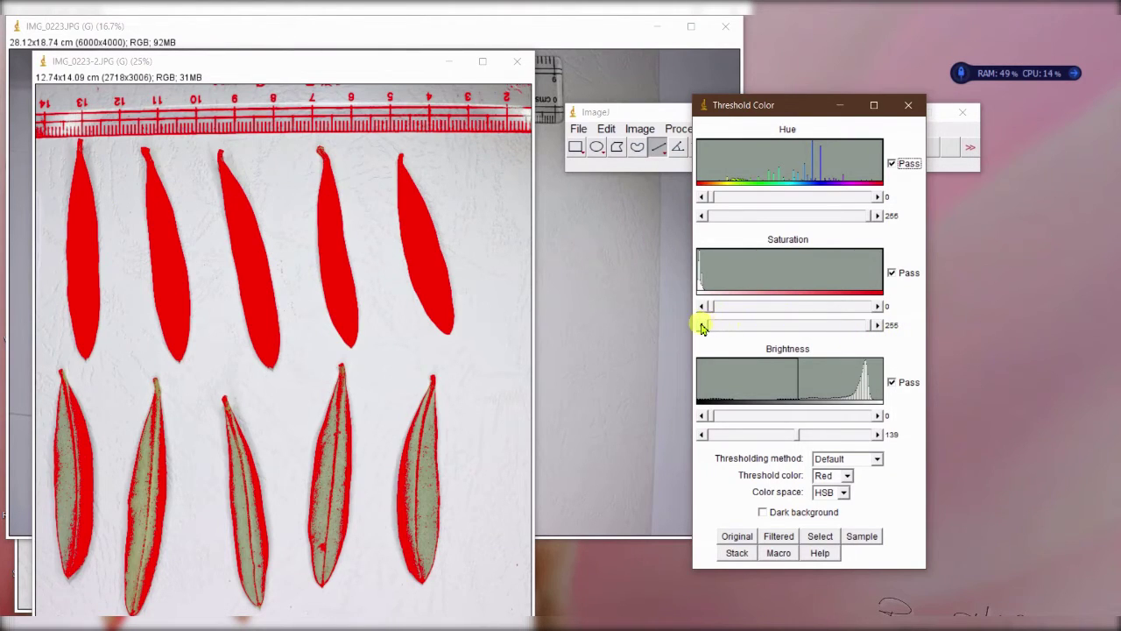
# - Set the threshold brightness range to 0–191
pyautogui.click(701, 435)
pyautogui.click(701, 435)
pyautogui.moveTo(701, 435); pyautogui.dragTo(701, 436)
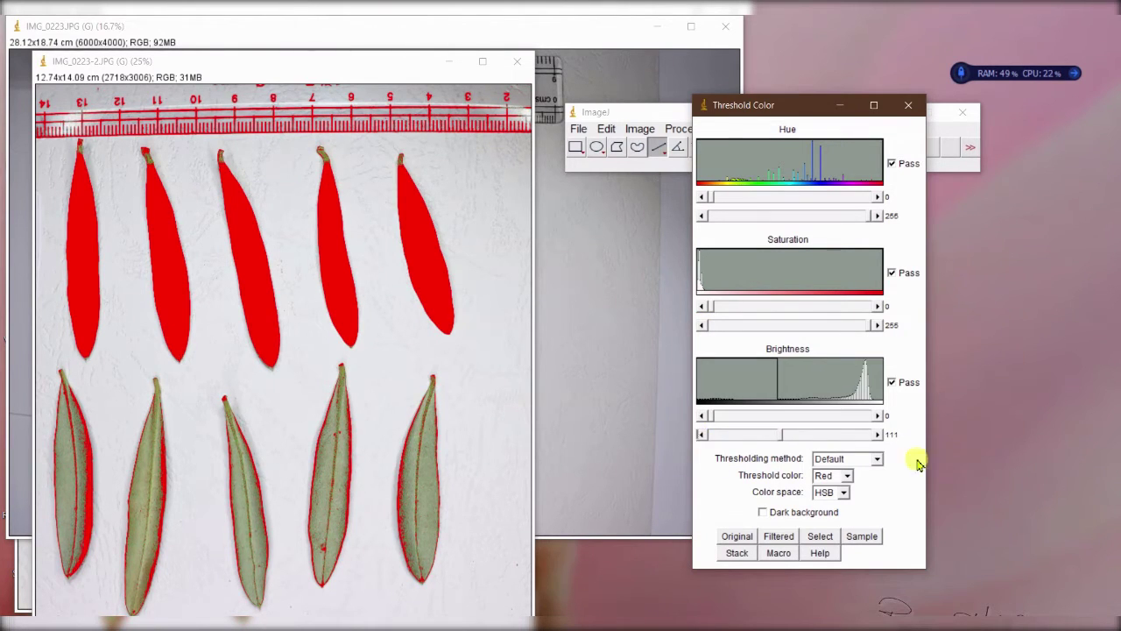
pyautogui.moveTo(879, 435); pyautogui.dragTo(879, 436)
pyautogui.click(879, 436)
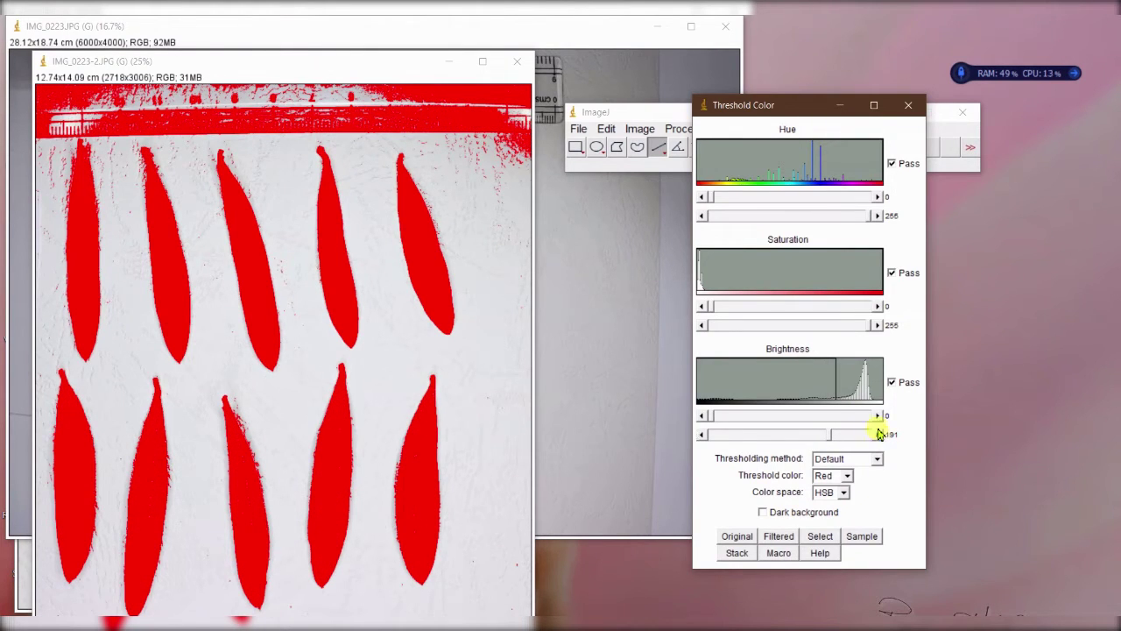
pyautogui.click(877, 416)
pyautogui.click(878, 416)
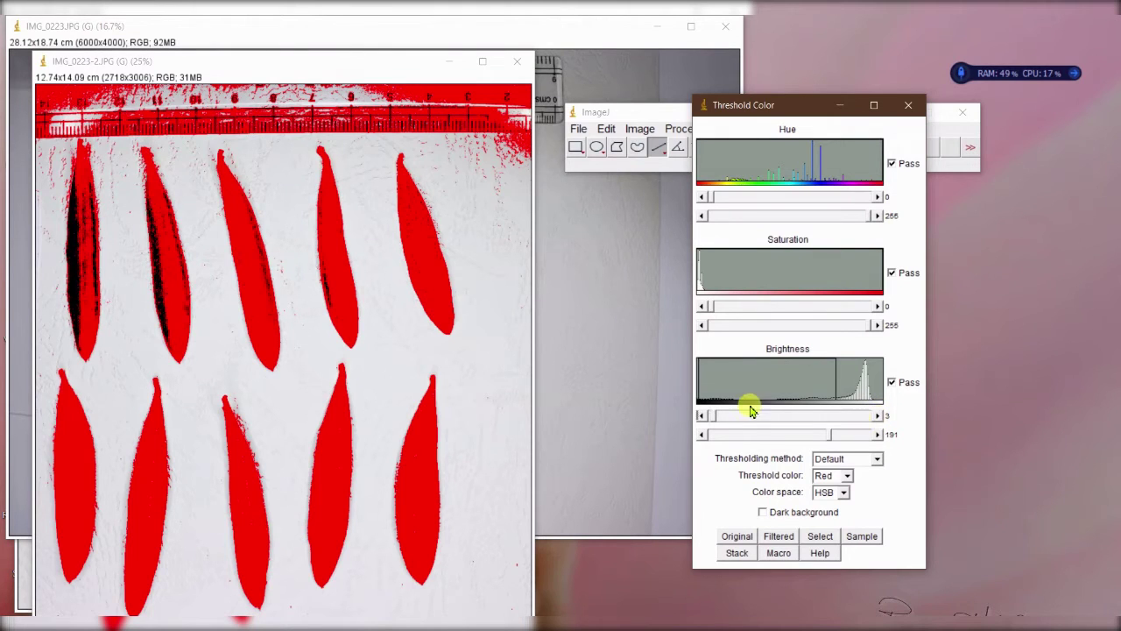
pyautogui.click(702, 415)
pyautogui.click(702, 415)
pyautogui.click(702, 415)
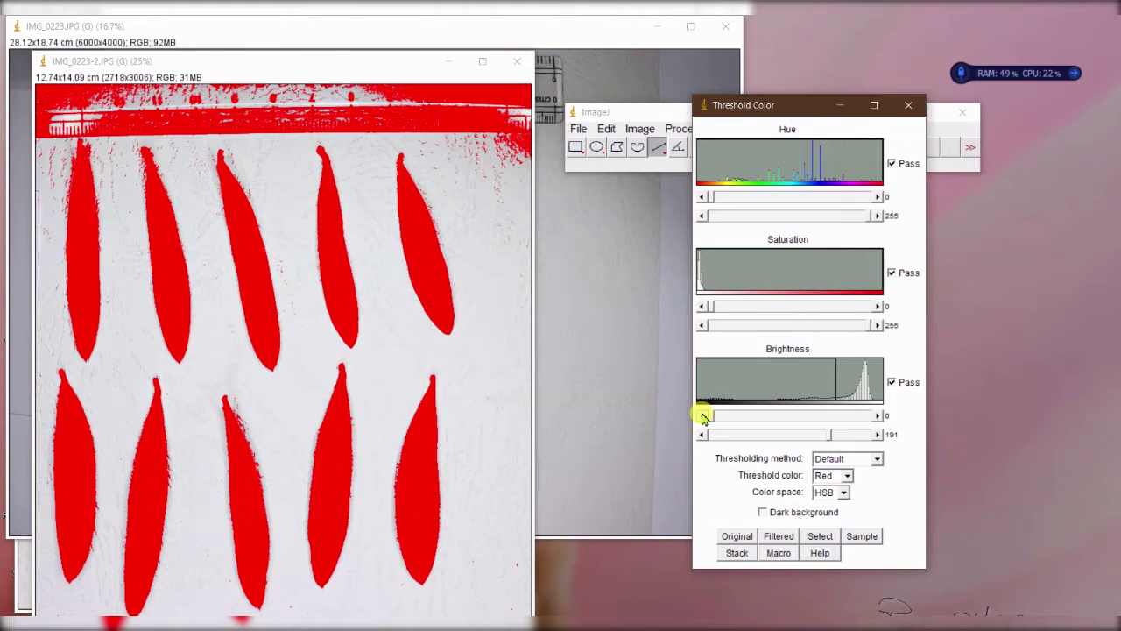
# - Keep saturation at 0–255 and settle the hue range at 0–232
pyautogui.click(702, 325)
pyautogui.click(701, 325)
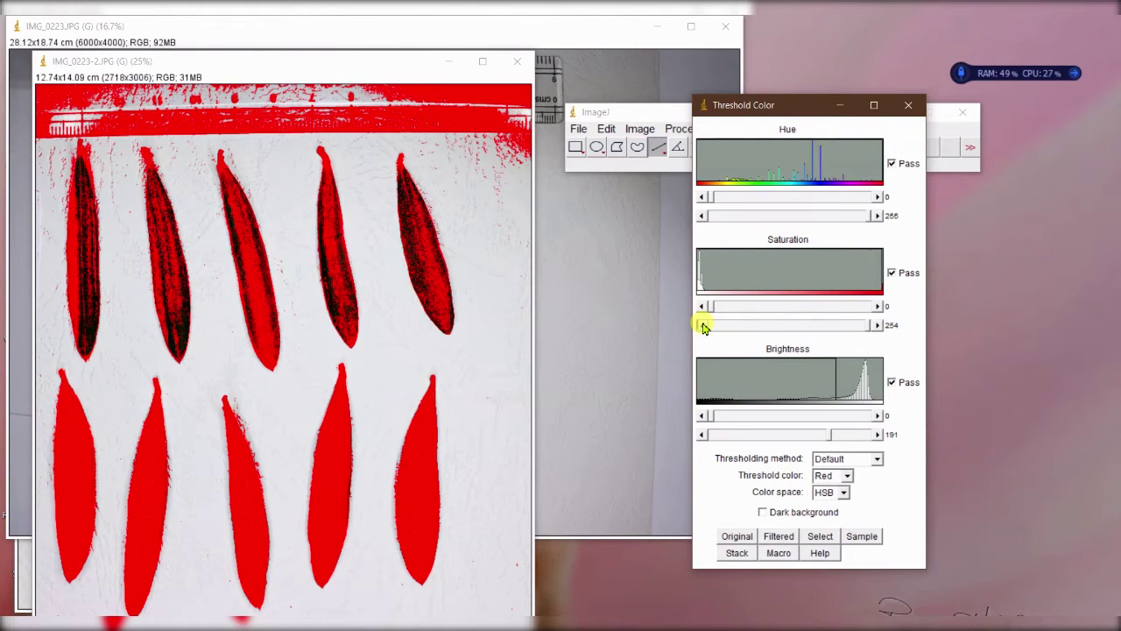
pyautogui.click(878, 325)
pyautogui.click(878, 325)
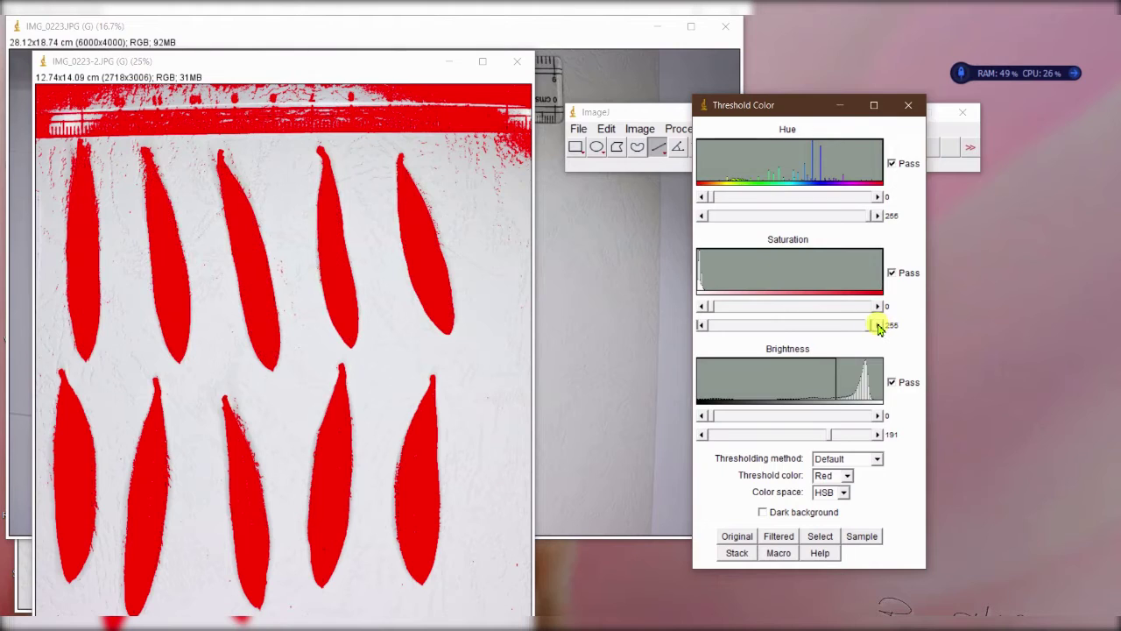
pyautogui.click(877, 306)
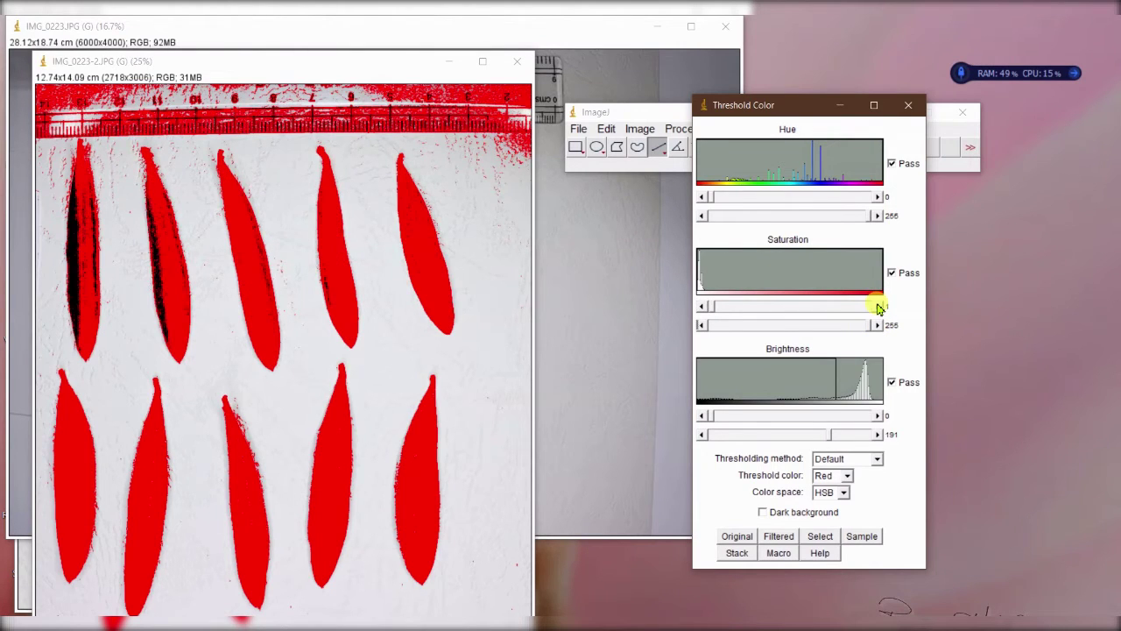
pyautogui.click(702, 306)
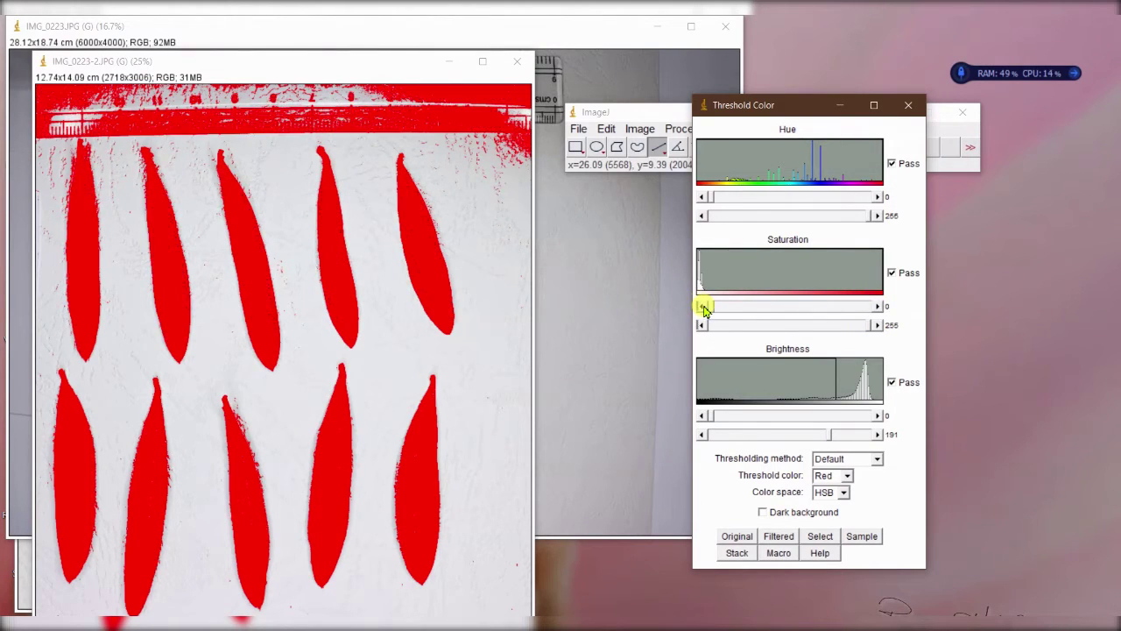
pyautogui.click(878, 196)
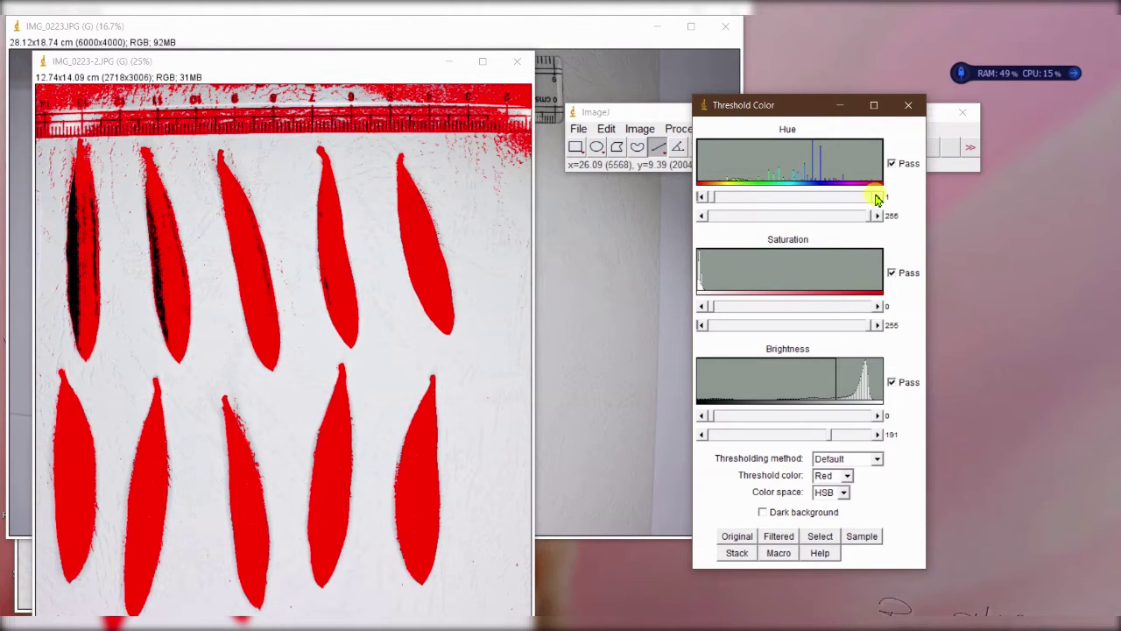
pyautogui.click(702, 197)
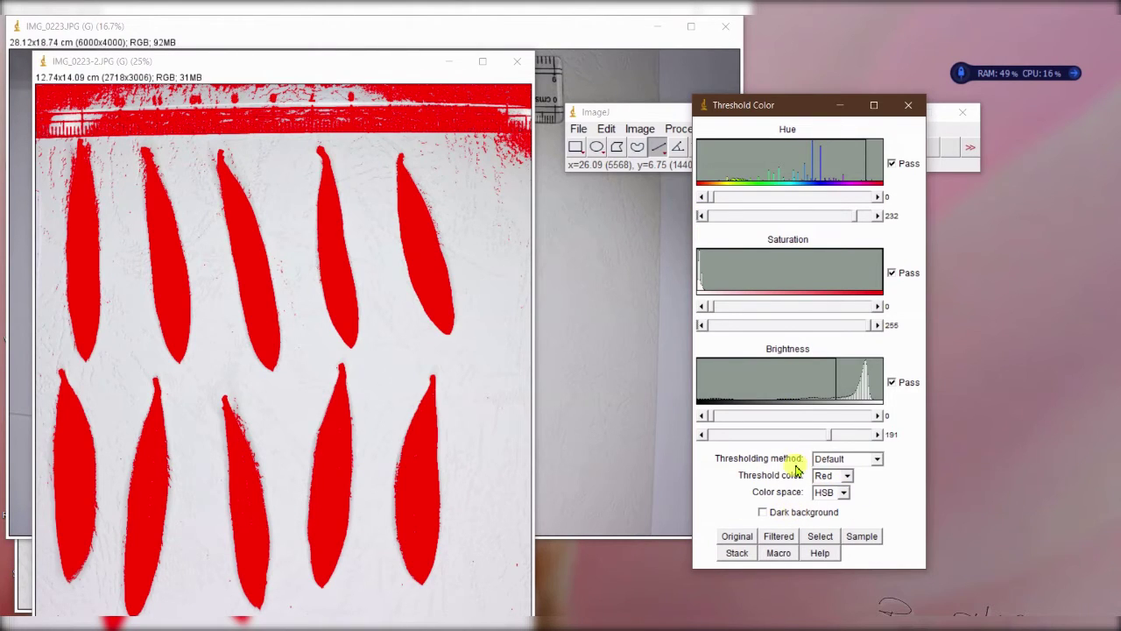
# - Keep the Default threshold method and switch the colour space to RGB
pyautogui.click(857, 459)
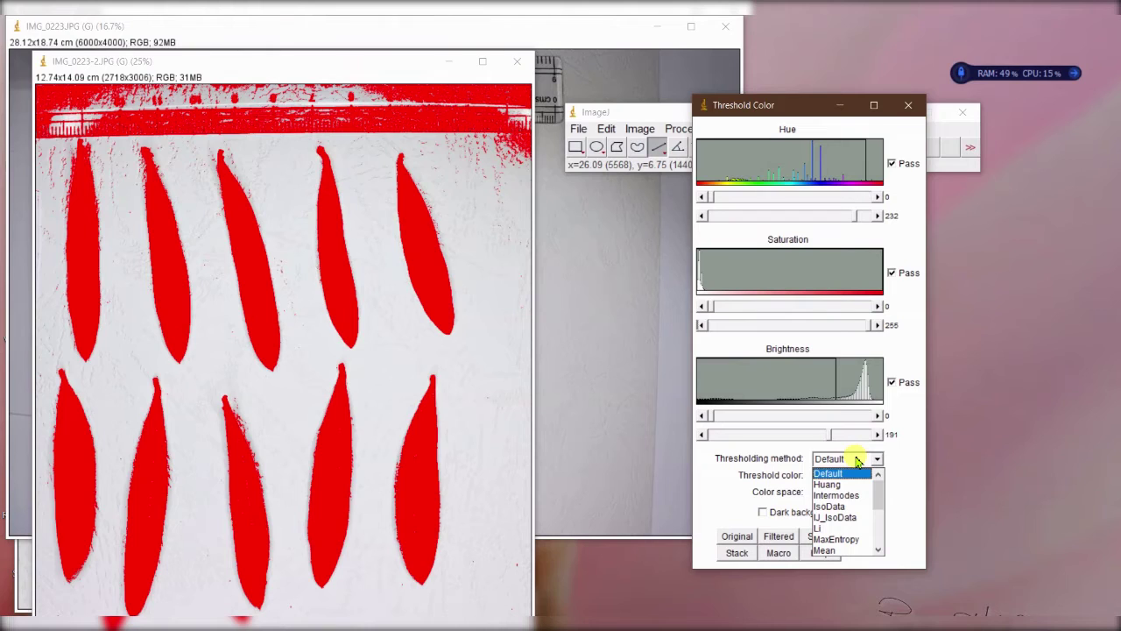
pyautogui.click(901, 451)
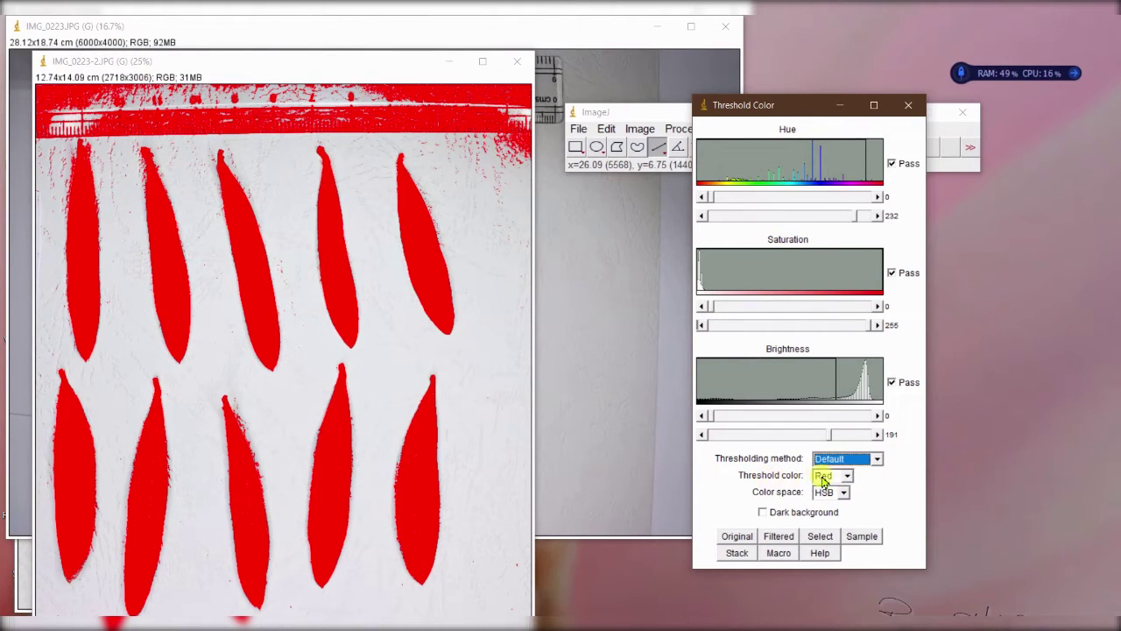
pyautogui.click(843, 492)
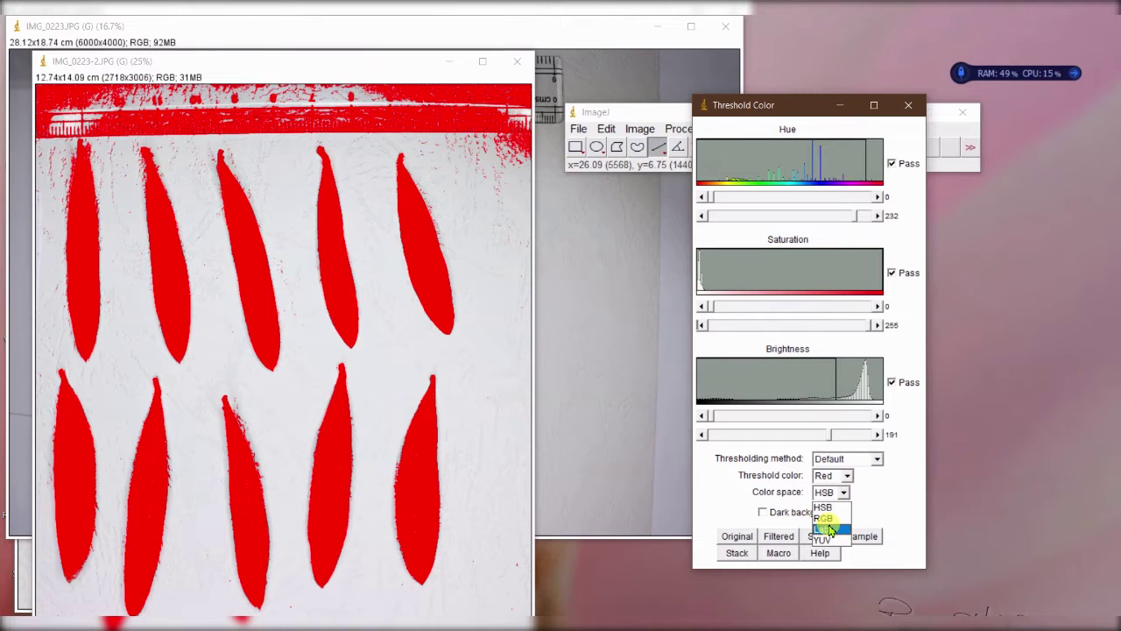
pyautogui.click(830, 518)
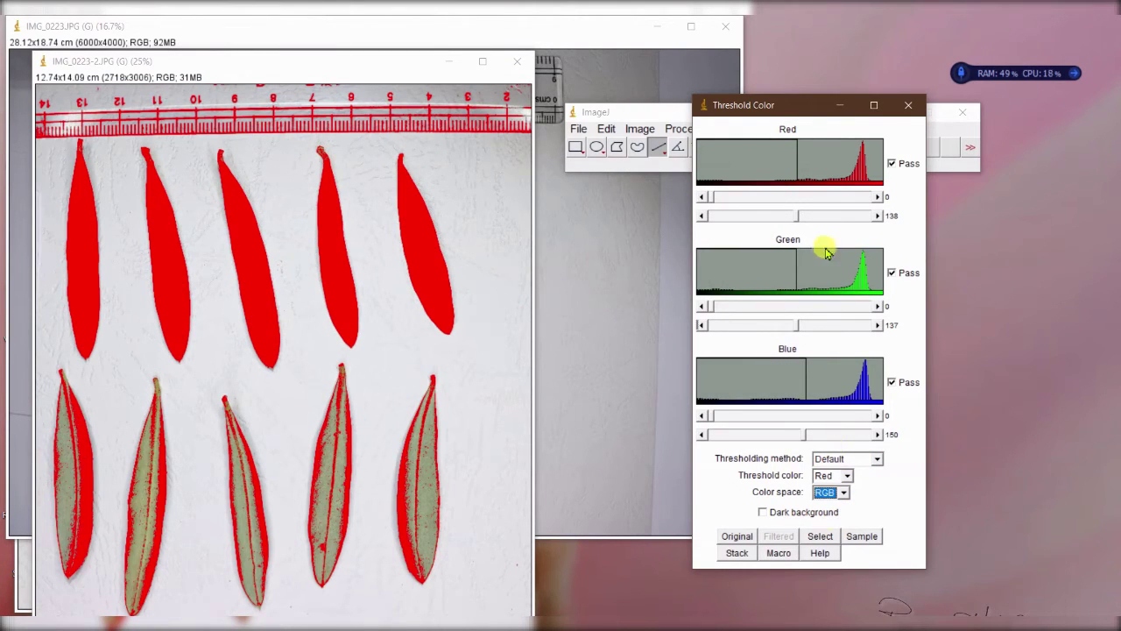
# - Set the red maximum to 197 and the green maximum to 195 so all leaves fill red
pyautogui.click(876, 215)
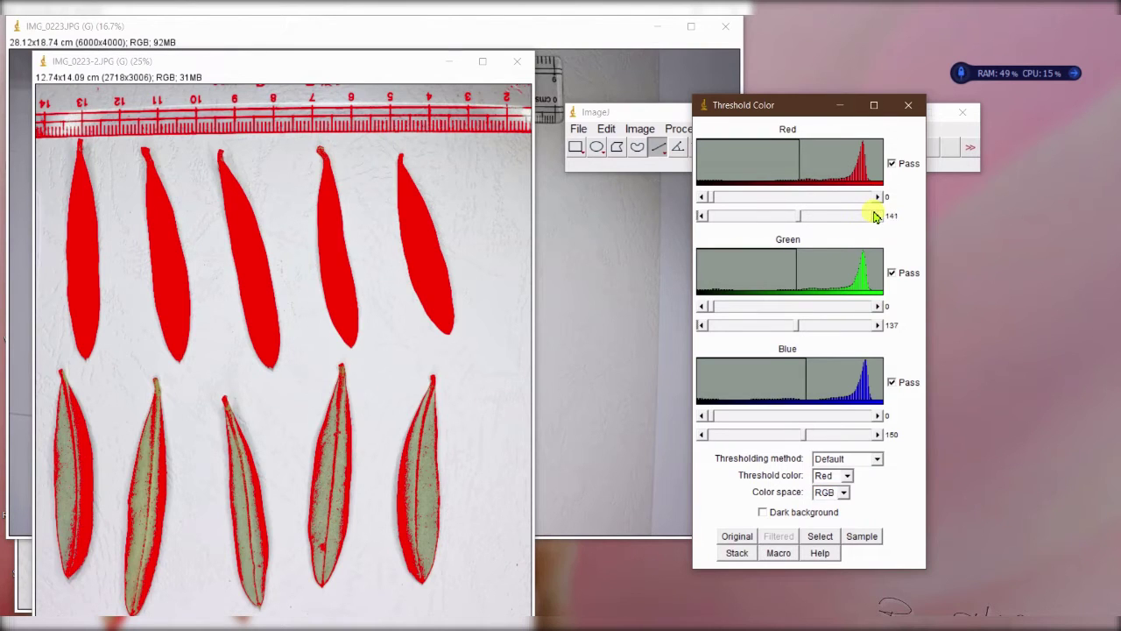
pyautogui.moveTo(864, 216); pyautogui.dragTo(859, 219)
pyautogui.moveTo(731, 215); pyautogui.dragTo(834, 230)
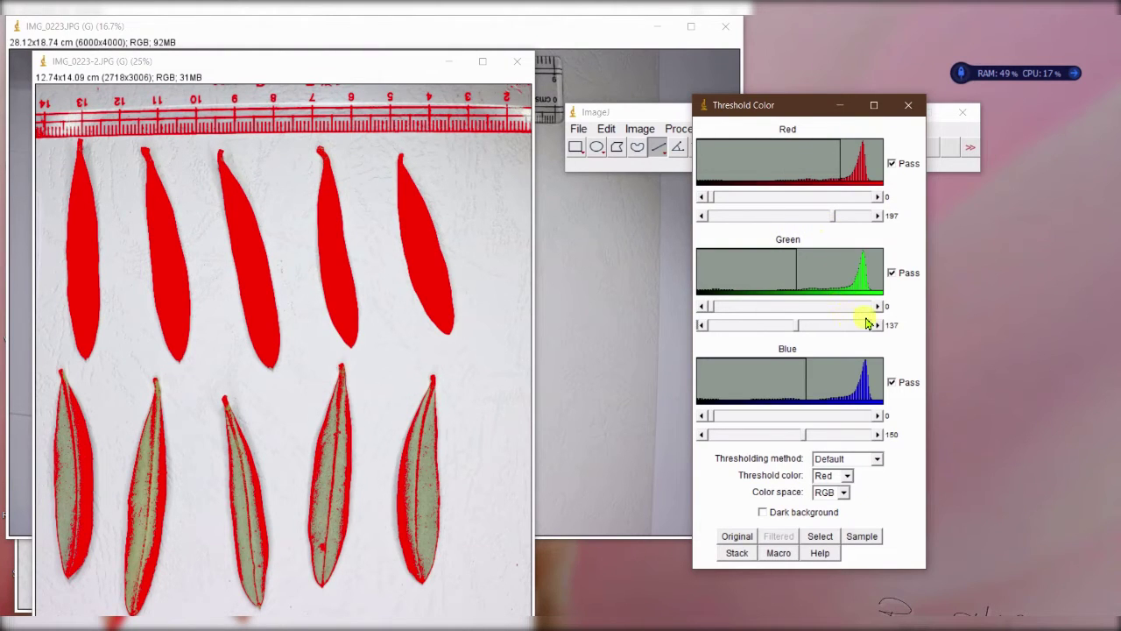
pyautogui.moveTo(879, 326); pyautogui.dragTo(879, 326)
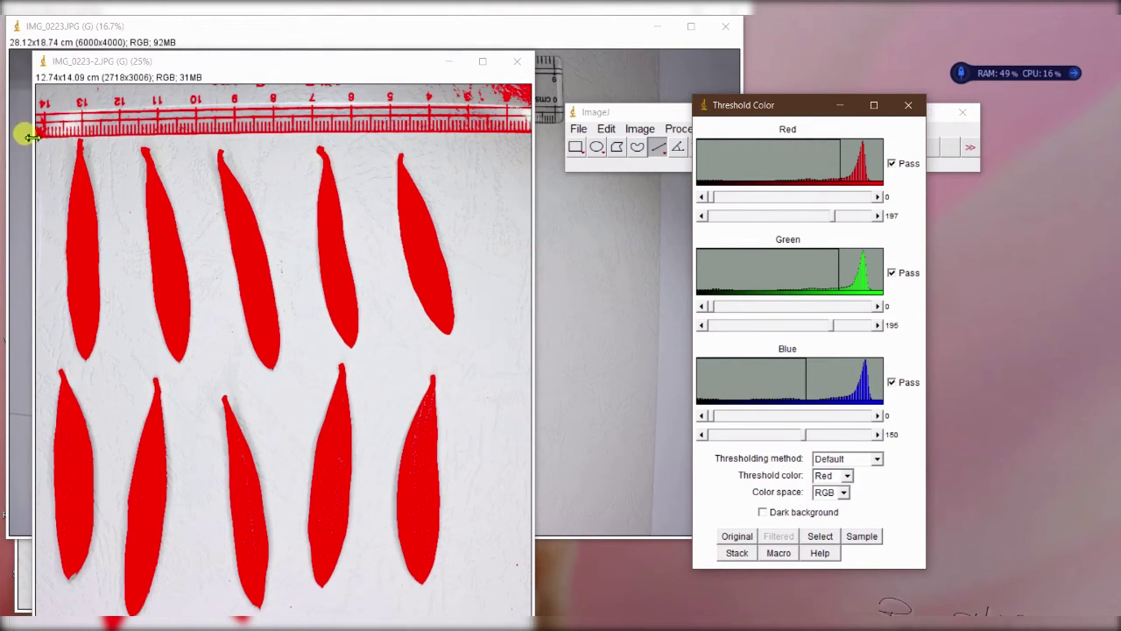
pyautogui.moveTo(37, 140)
pyautogui.mouseDown()
pyautogui.moveTo(162, 391)
pyautogui.moveTo(343, 219)
pyautogui.moveTo(329, 198)
pyautogui.mouseUp()
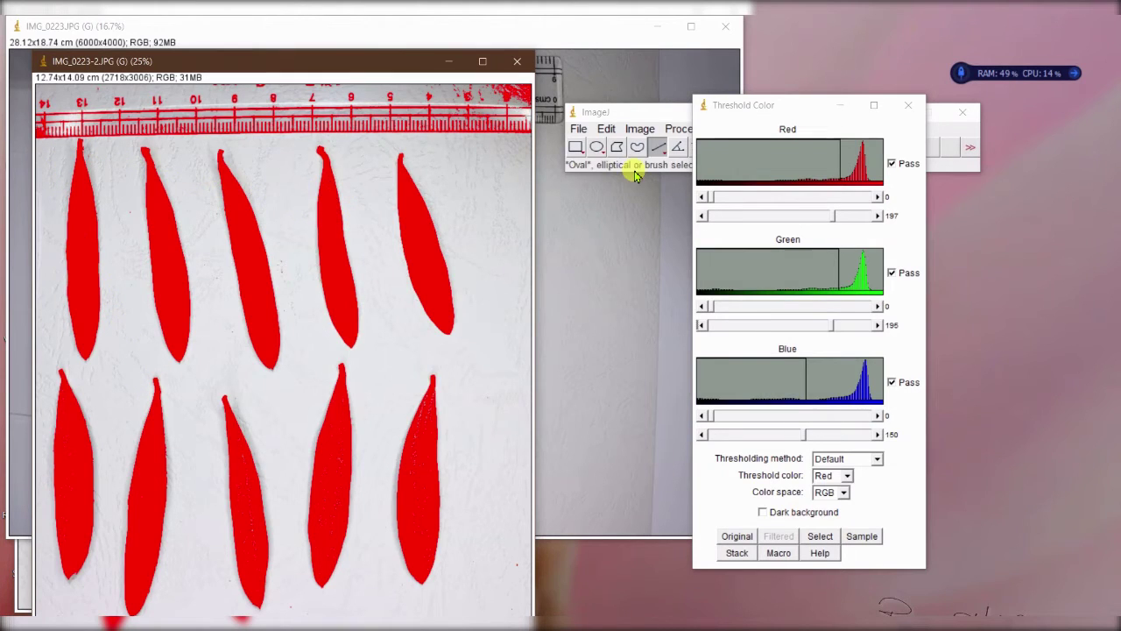
# - Draw a rectangular selection enclosing all ten leaves
pyautogui.click(663, 114)
pyautogui.click(574, 148)
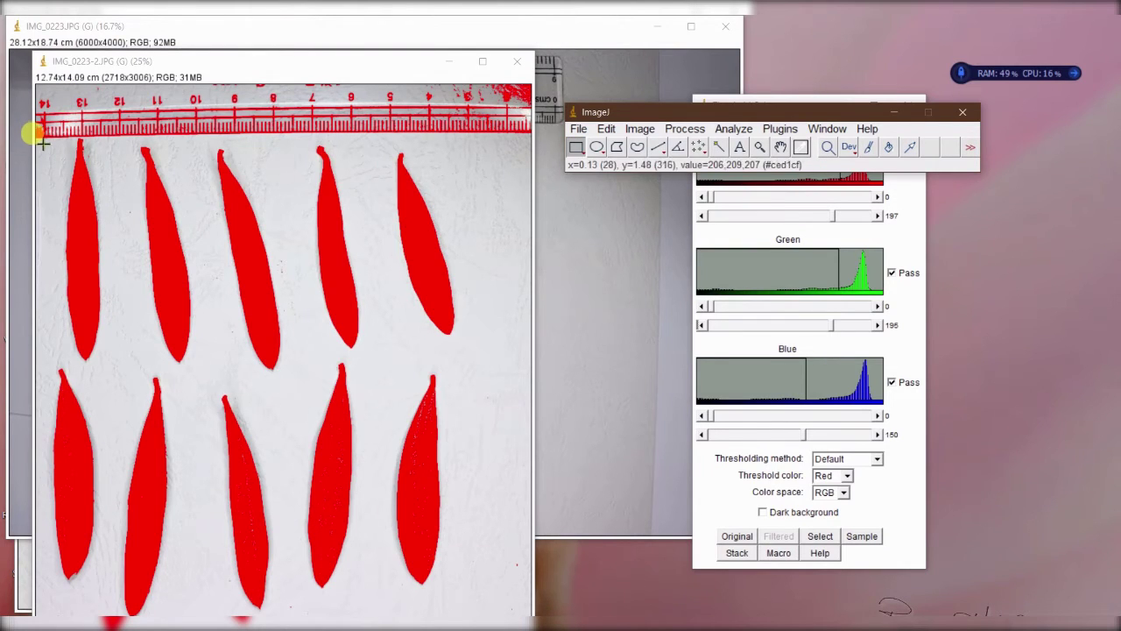
pyautogui.moveTo(42, 143); pyautogui.dragTo(462, 625)
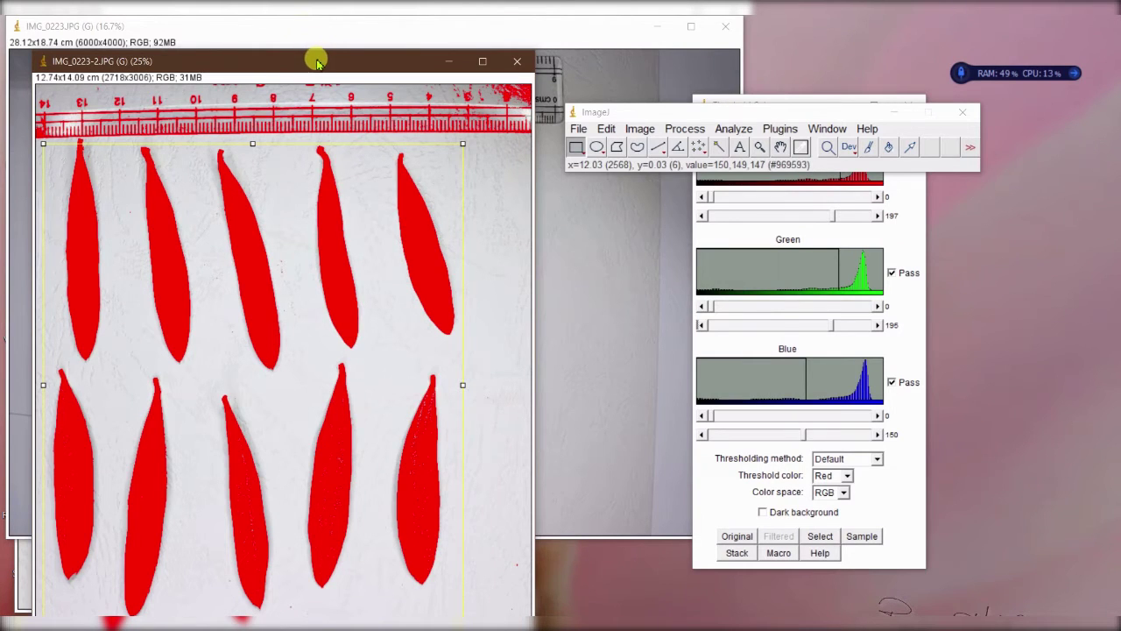
pyautogui.moveTo(317, 62); pyautogui.dragTo(337, 29)
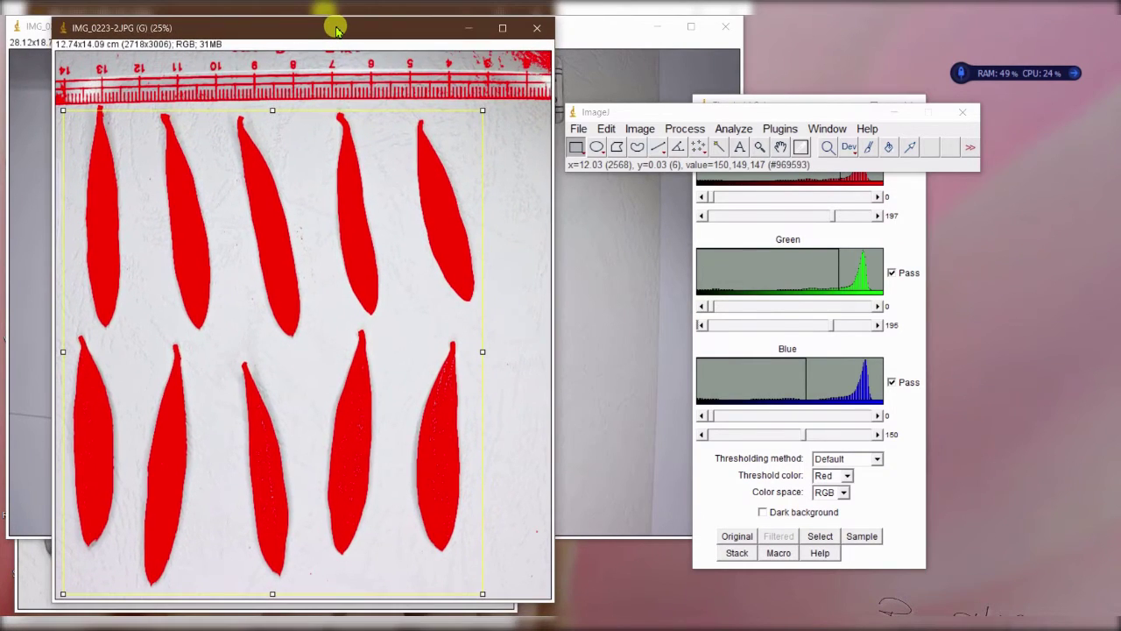
# - Open the ROI Manager with Show All and Labels enabled
pyautogui.click(736, 129)
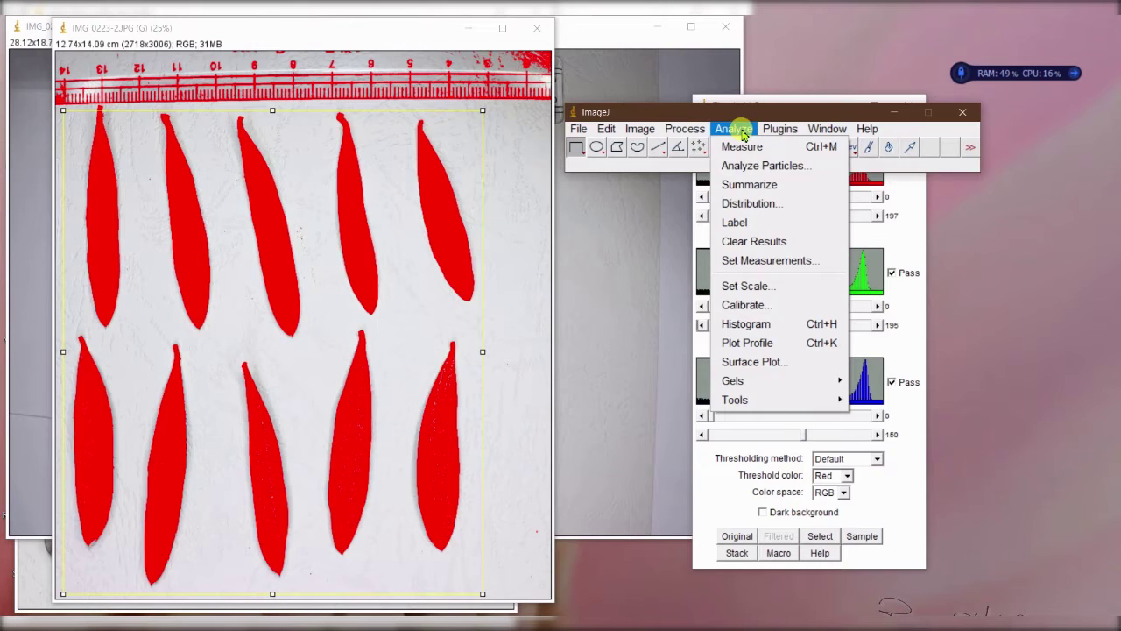
pyautogui.moveTo(778, 128)
pyautogui.click(731, 129)
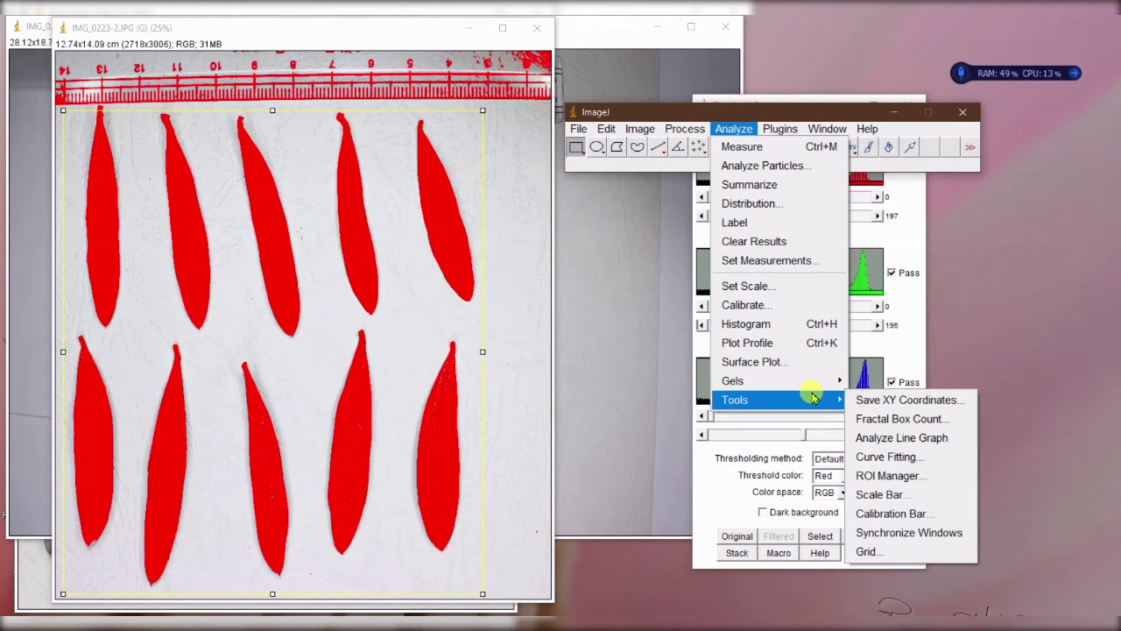
pyautogui.moveTo(780, 381)
pyautogui.moveTo(809, 399)
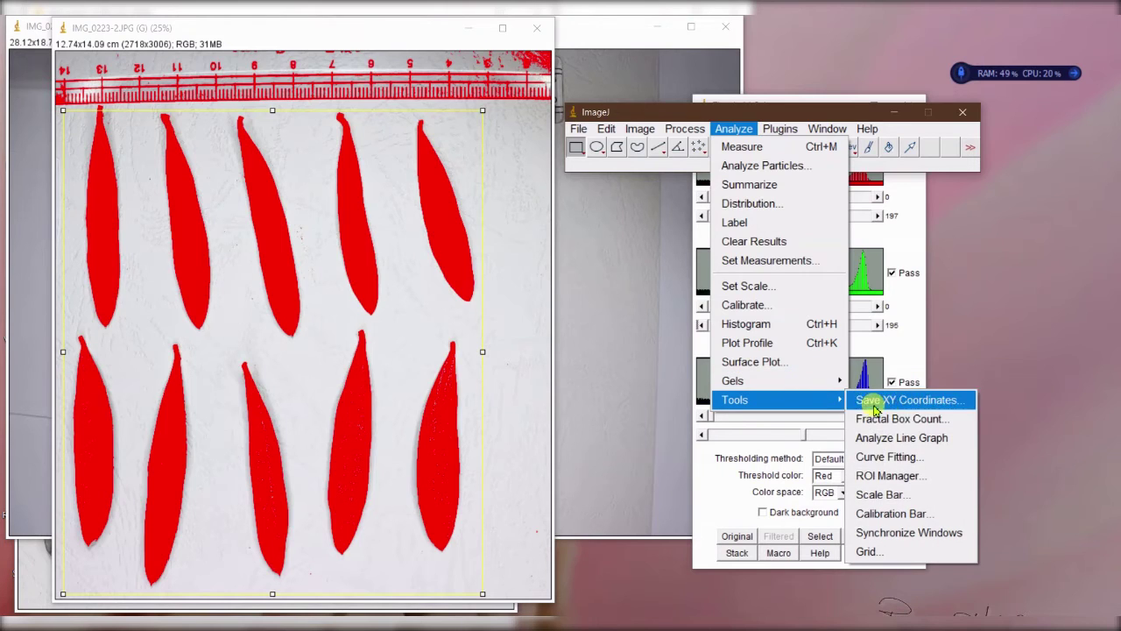
pyautogui.click(916, 478)
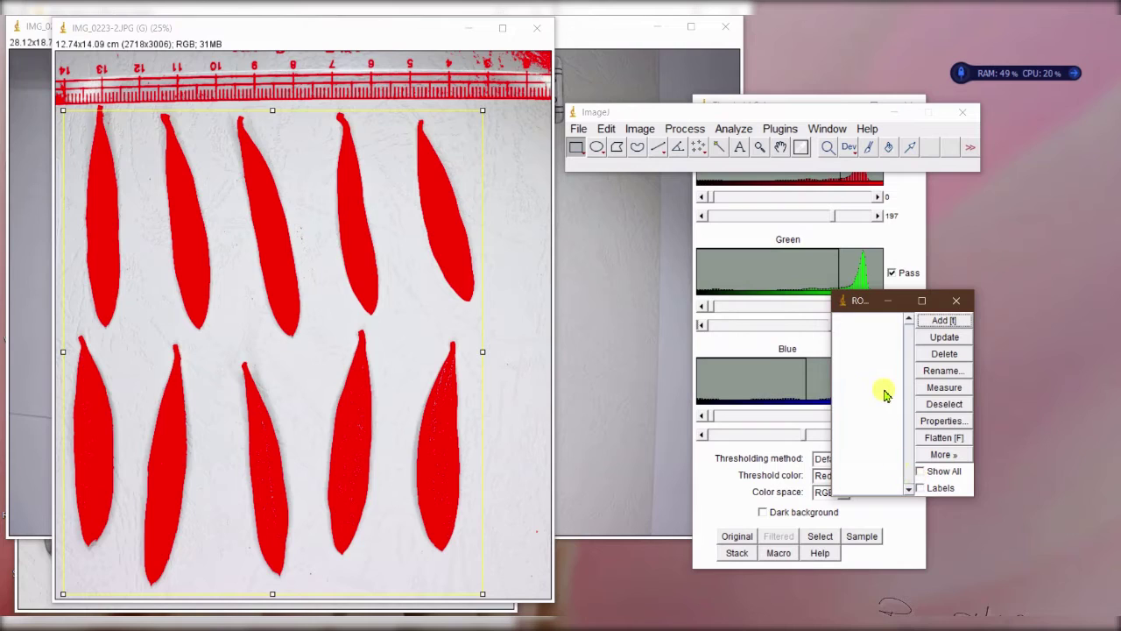
pyautogui.click(921, 473)
pyautogui.click(922, 488)
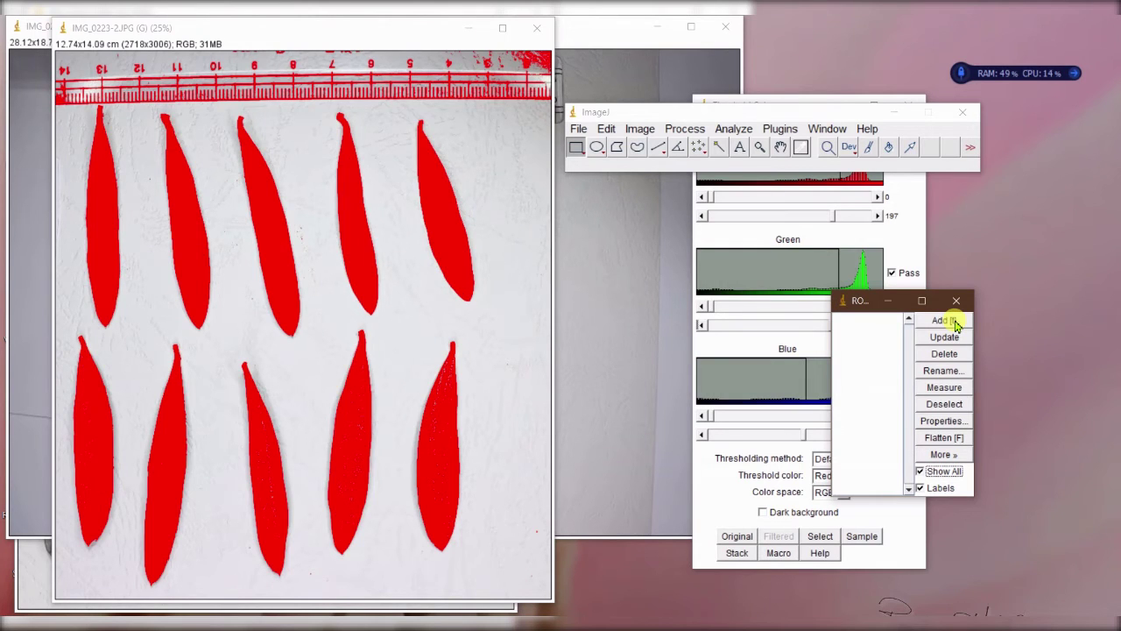
# - Wand-select the five top-row leaves, add them as ROIs 1–5, and measure them
pyautogui.click(722, 149)
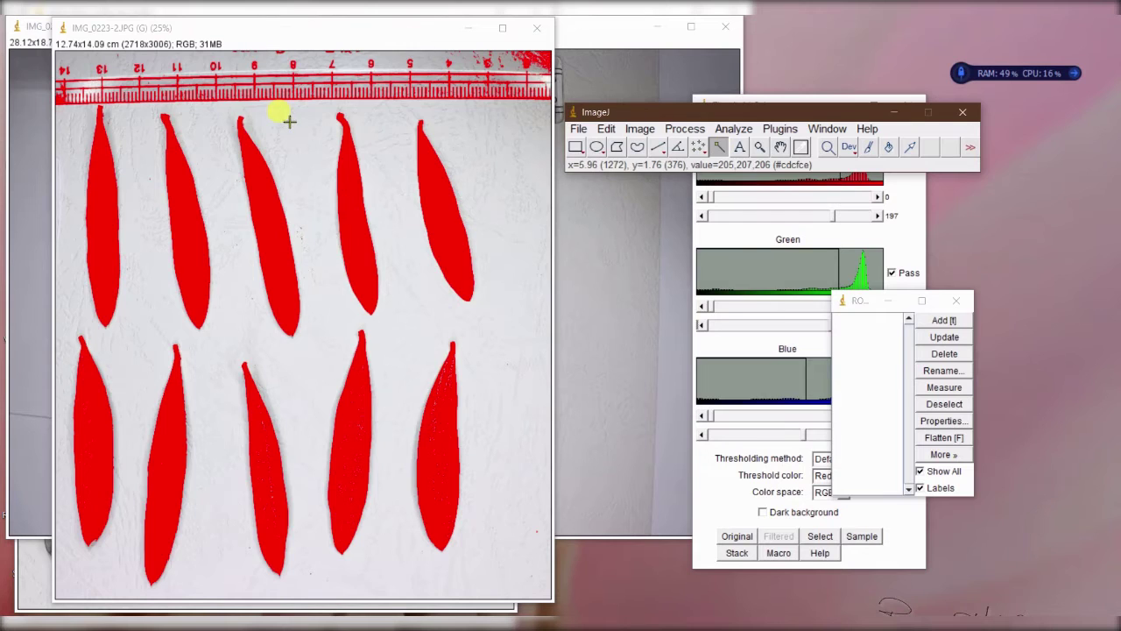
pyautogui.click(102, 251)
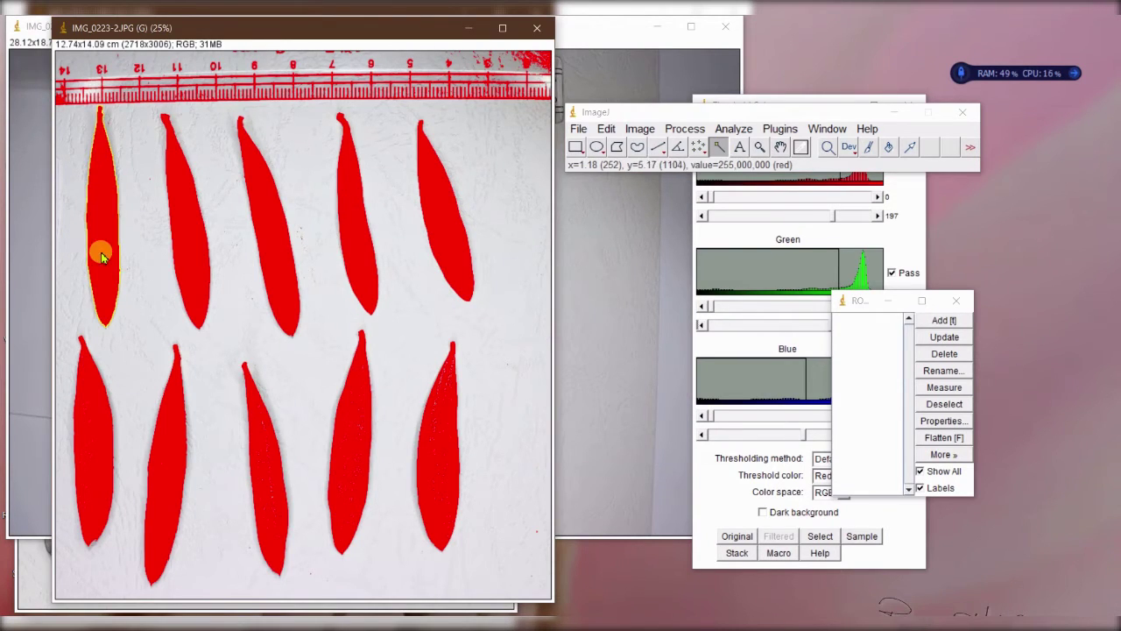
pyautogui.click(941, 319)
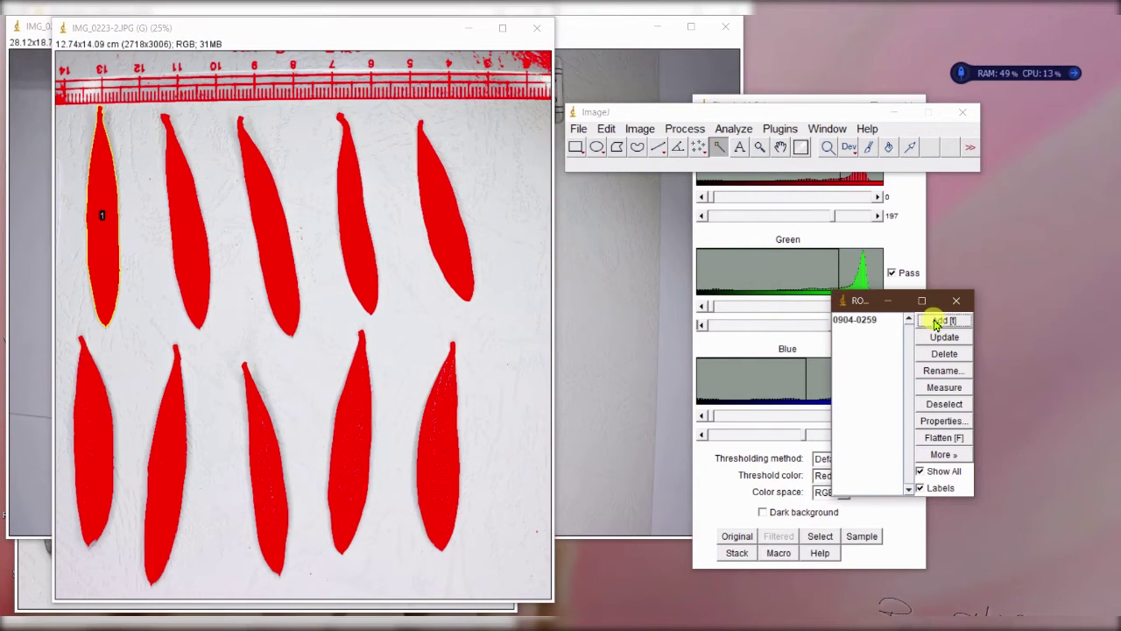
pyautogui.click(202, 262)
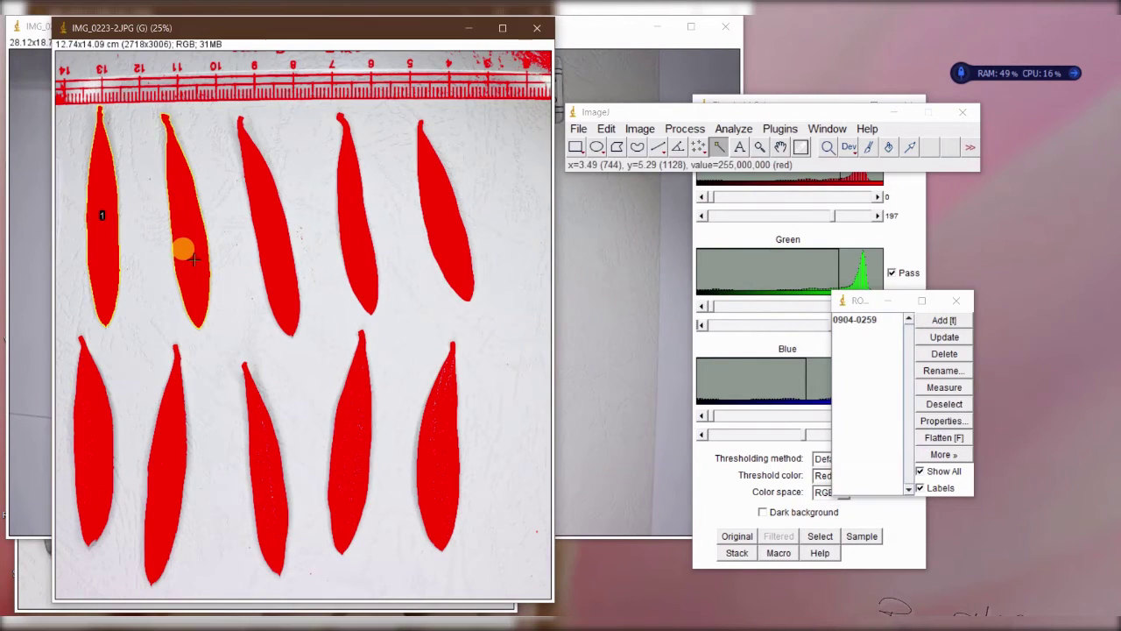
pyautogui.click(944, 321)
pyautogui.click(270, 254)
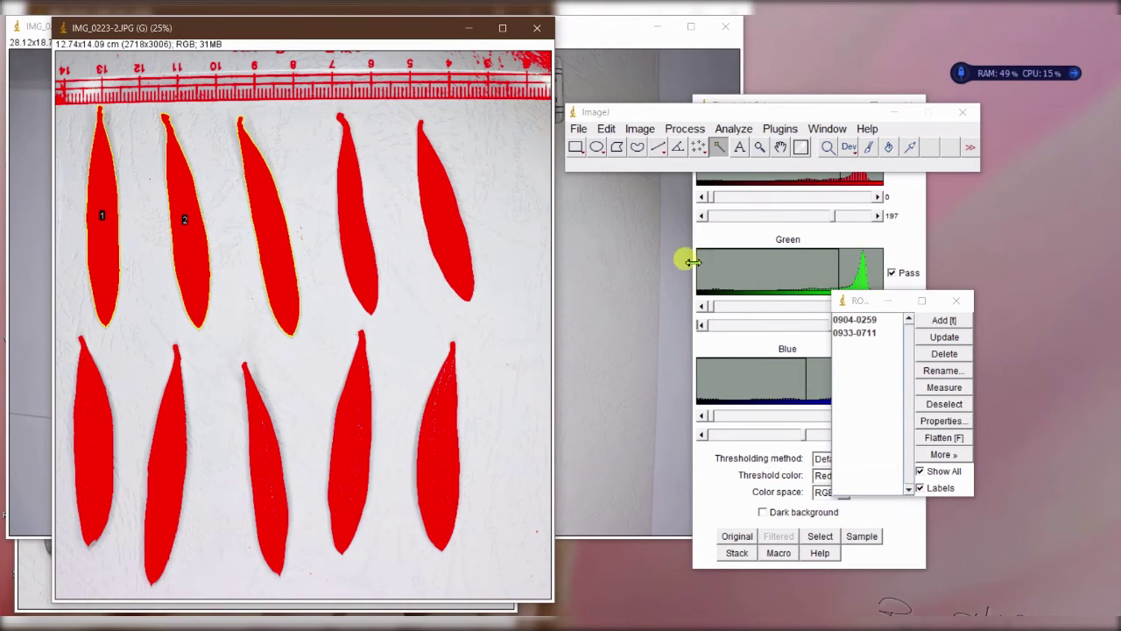
pyautogui.click(944, 321)
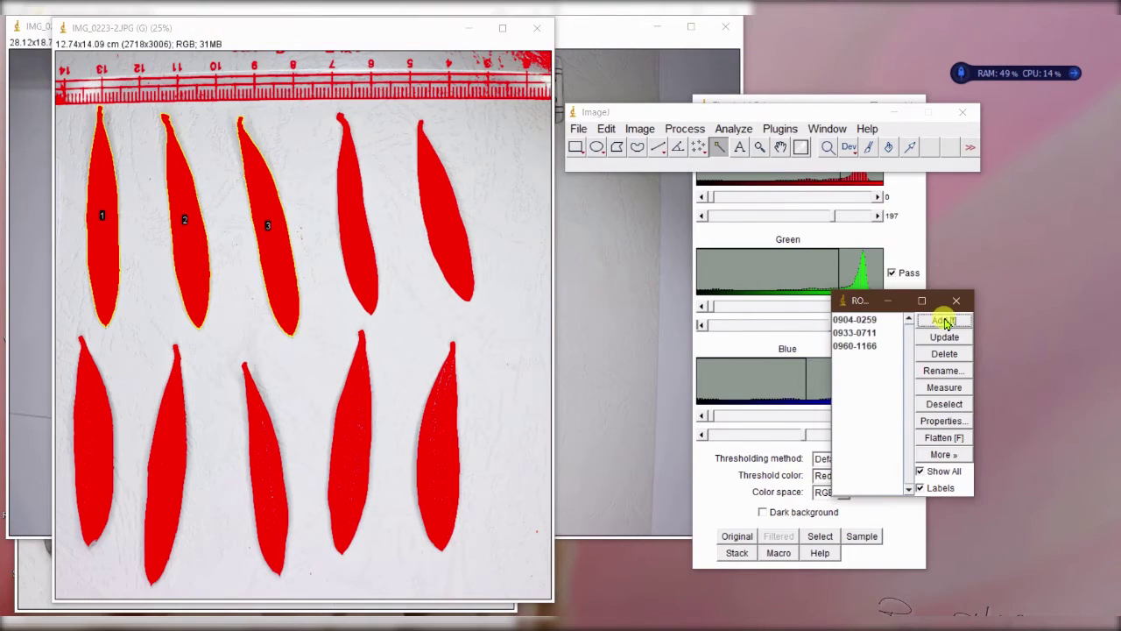
pyautogui.click(347, 240)
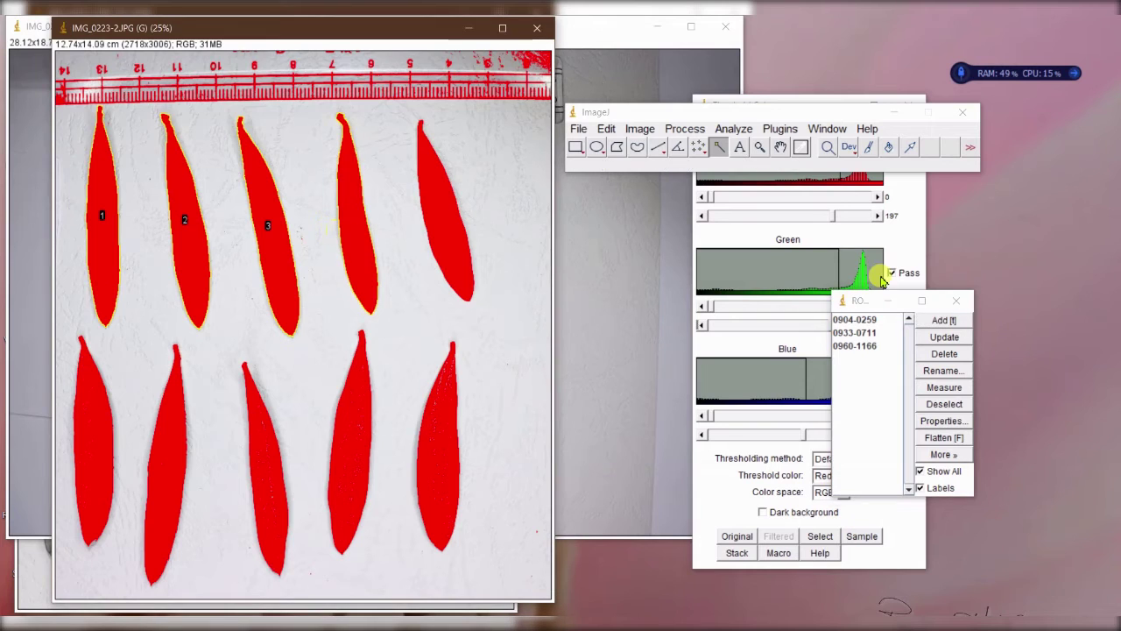
pyautogui.click(944, 321)
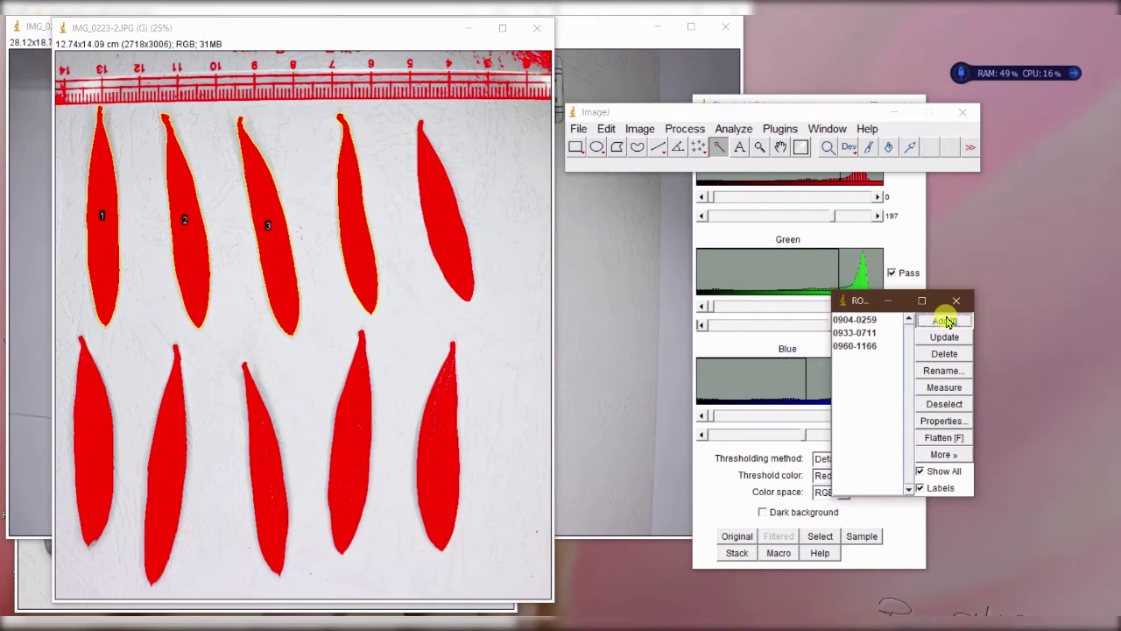
pyautogui.click(430, 203)
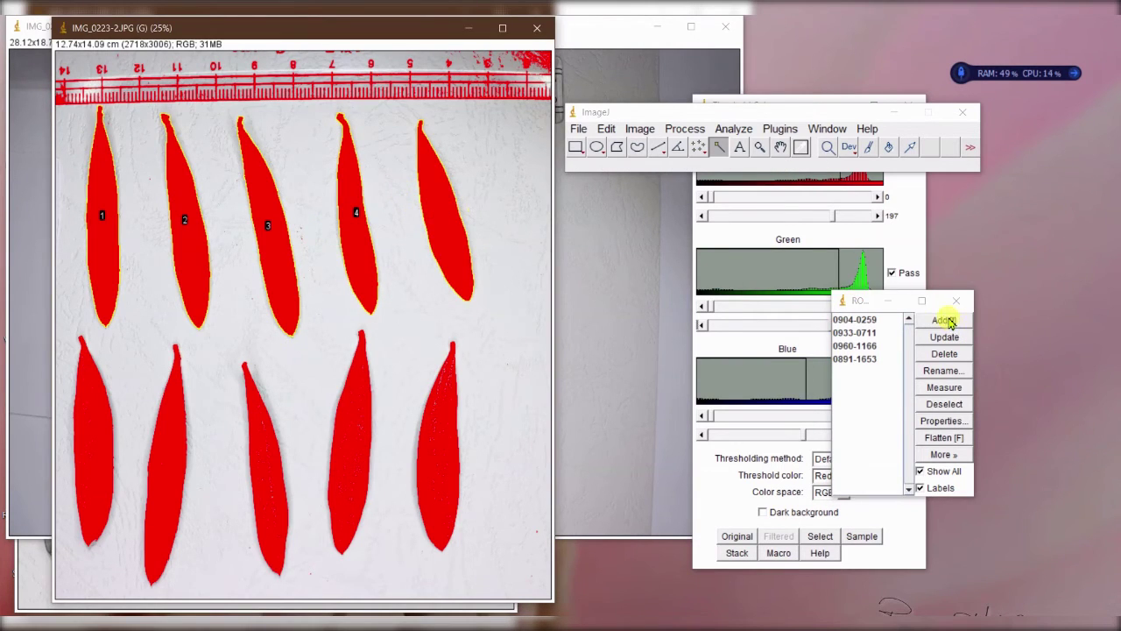
pyautogui.click(950, 322)
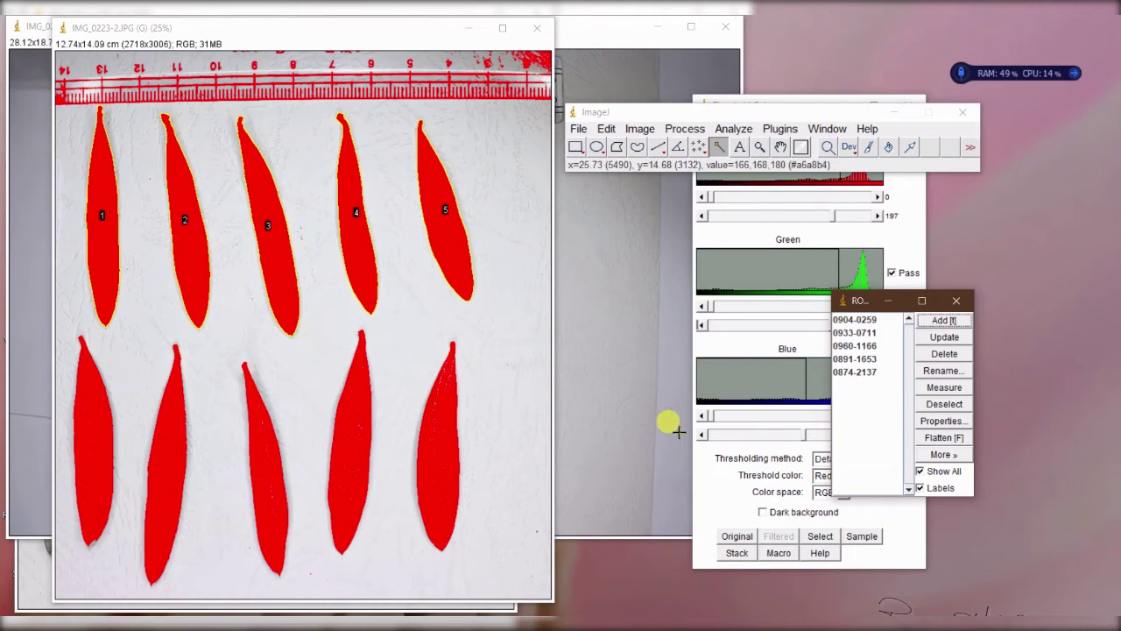
pyautogui.click(954, 388)
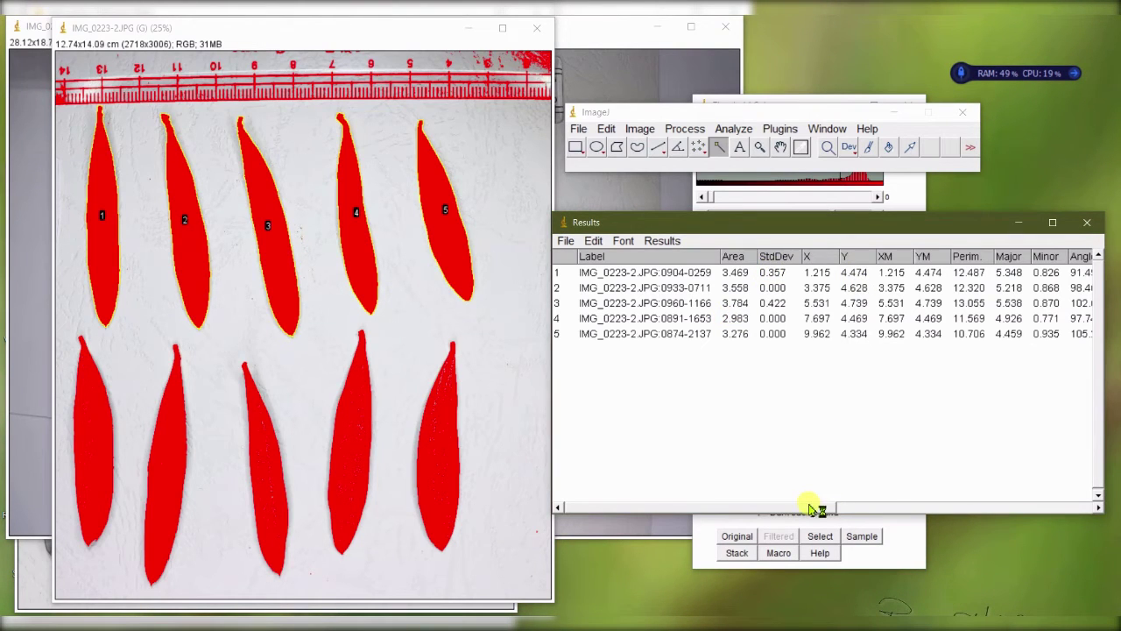
# - Confirm Set Measurements with Redirect to None and 3 decimal places
pyautogui.moveTo(810, 506); pyautogui.dragTo(850, 508)
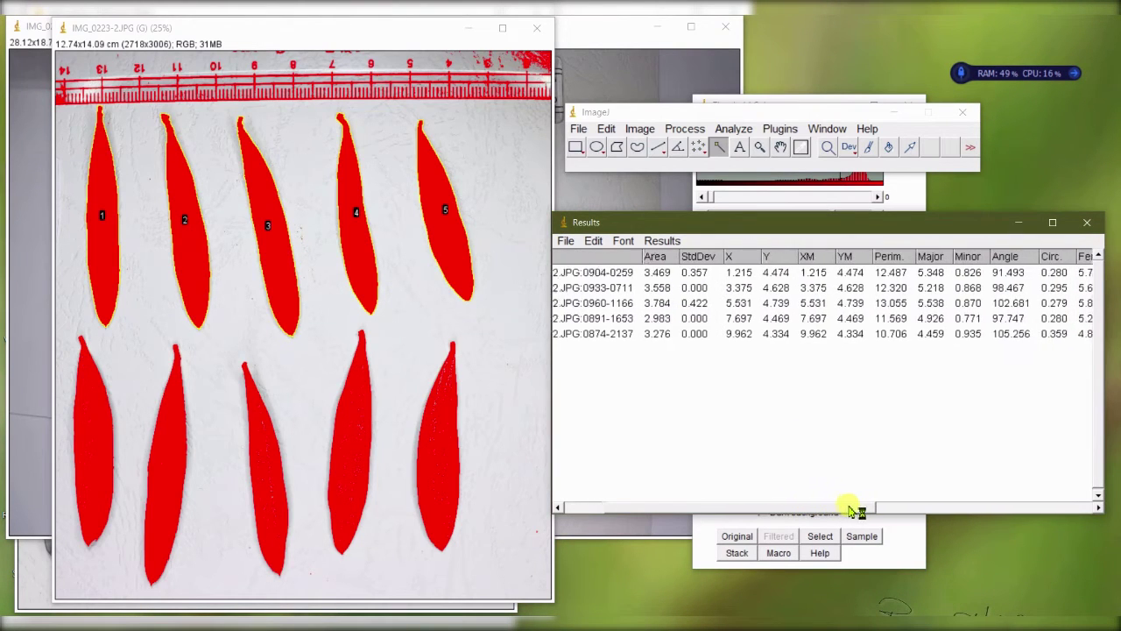
pyautogui.click(662, 241)
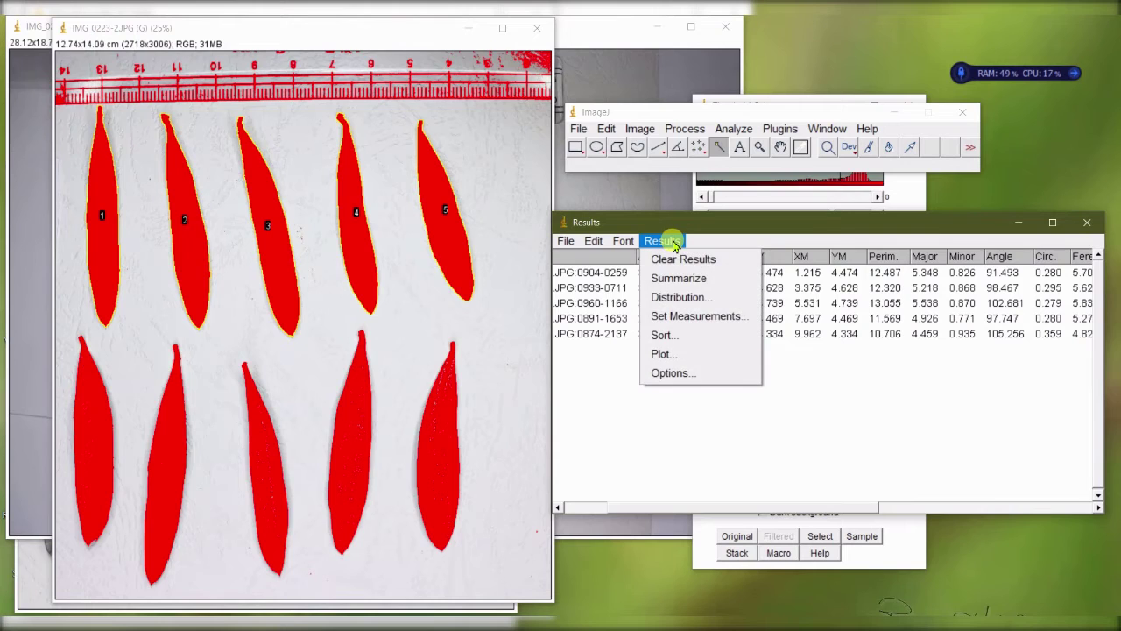
pyautogui.click(700, 317)
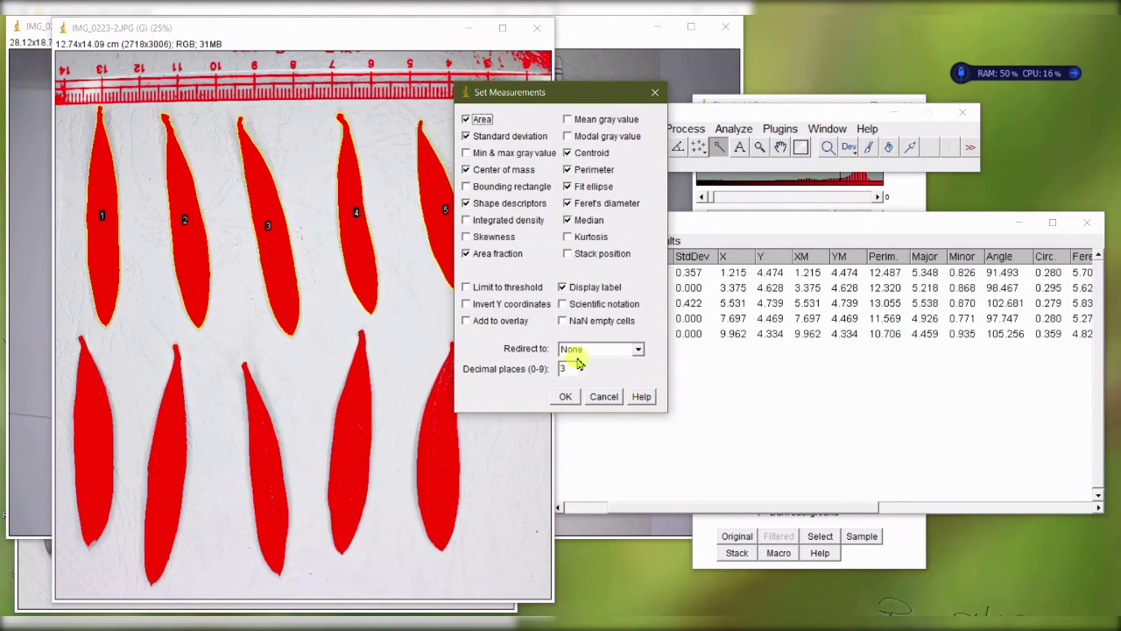
pyautogui.click(638, 348)
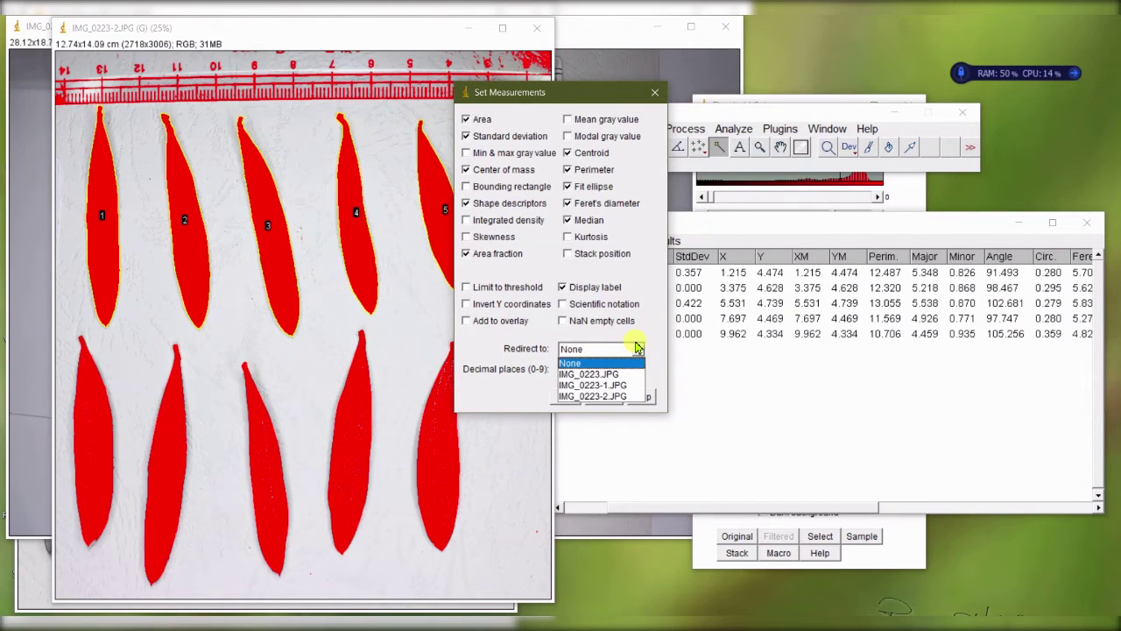
pyautogui.click(653, 326)
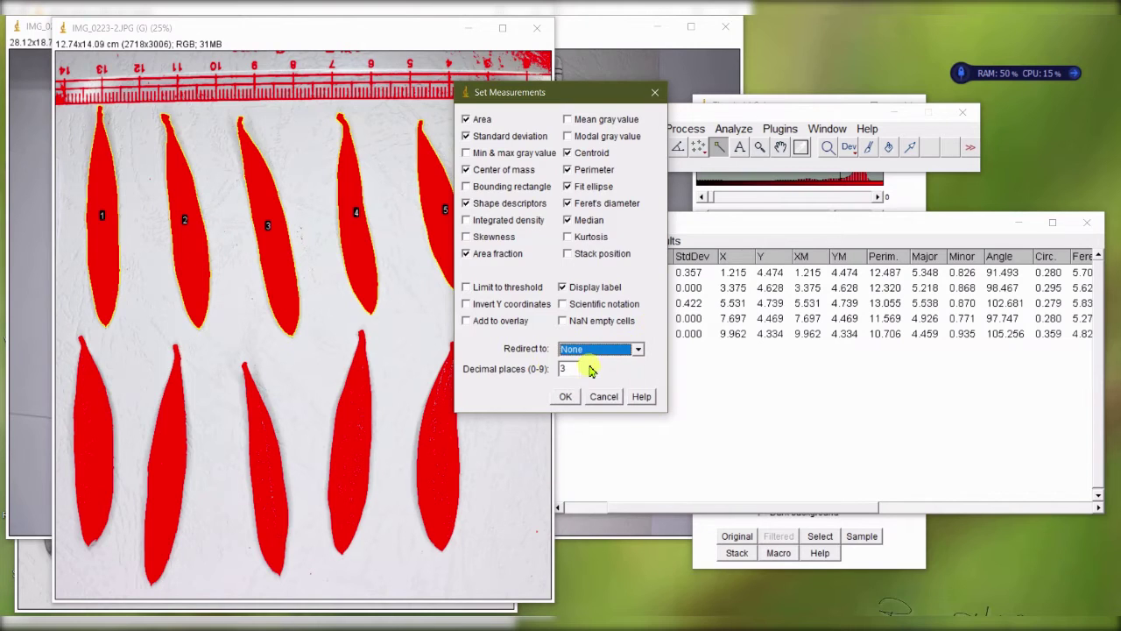
pyautogui.click(607, 398)
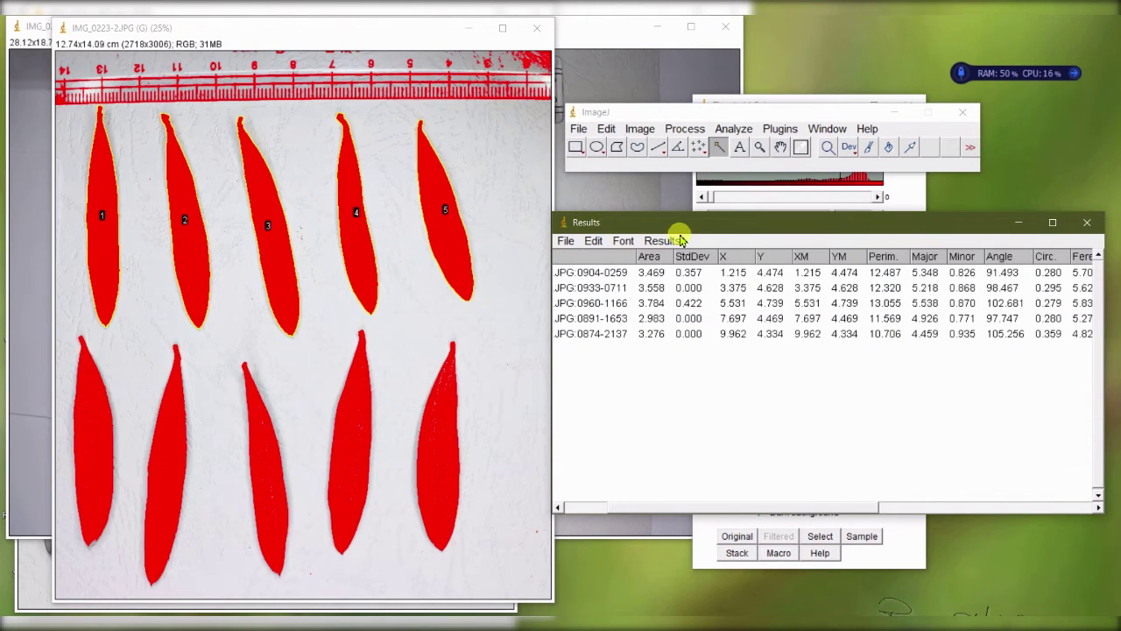
pyautogui.click(567, 241)
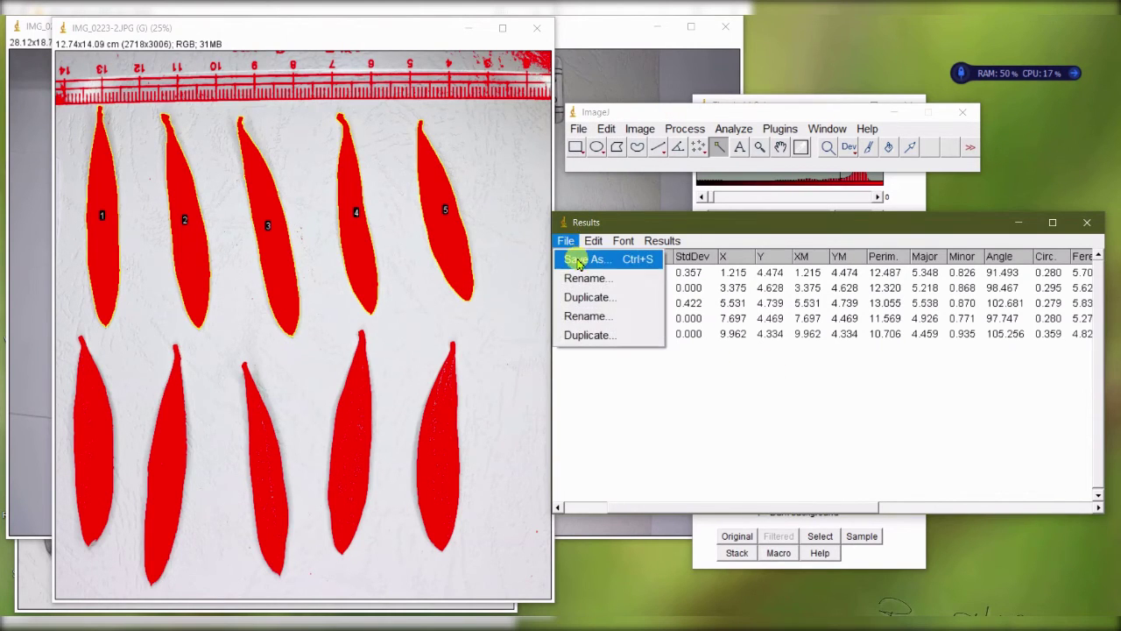
pyautogui.click(578, 260)
pyautogui.click(452, 550)
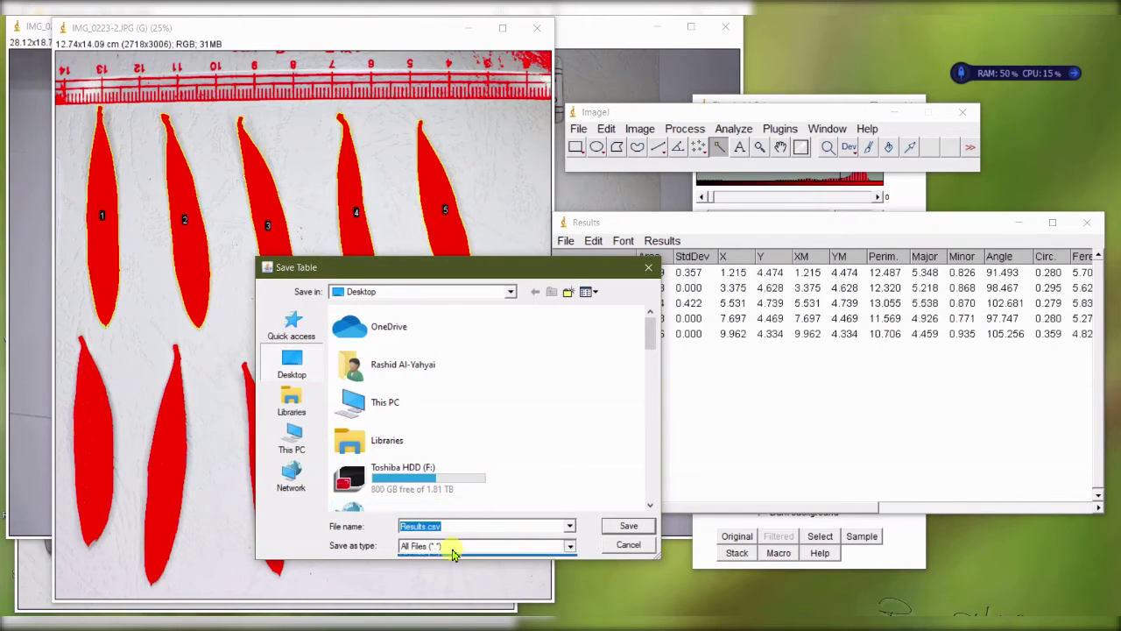
pyautogui.click(645, 545)
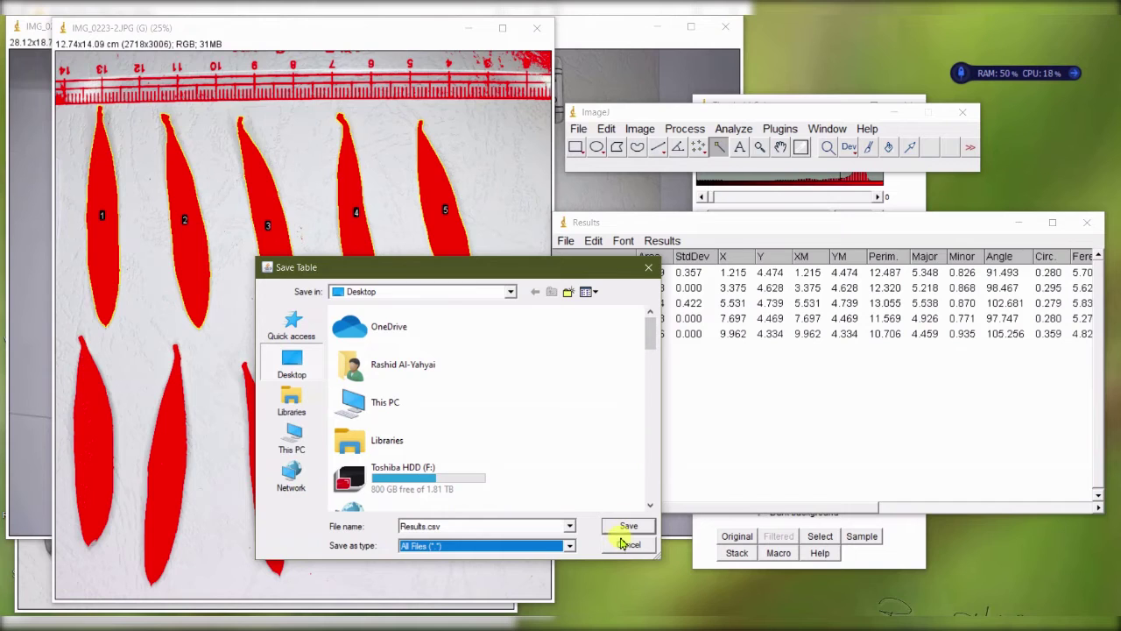
pyautogui.click(626, 546)
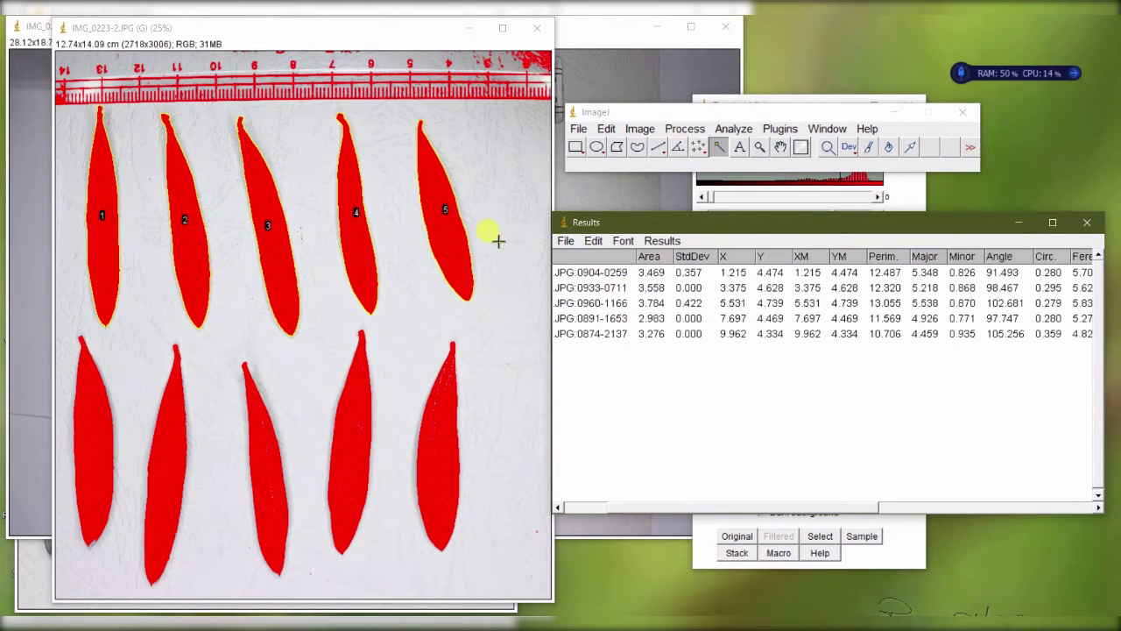
# - Select the five leaf rows and add Summarize rows, giving a mean area of 3.414
pyautogui.click(578, 272)
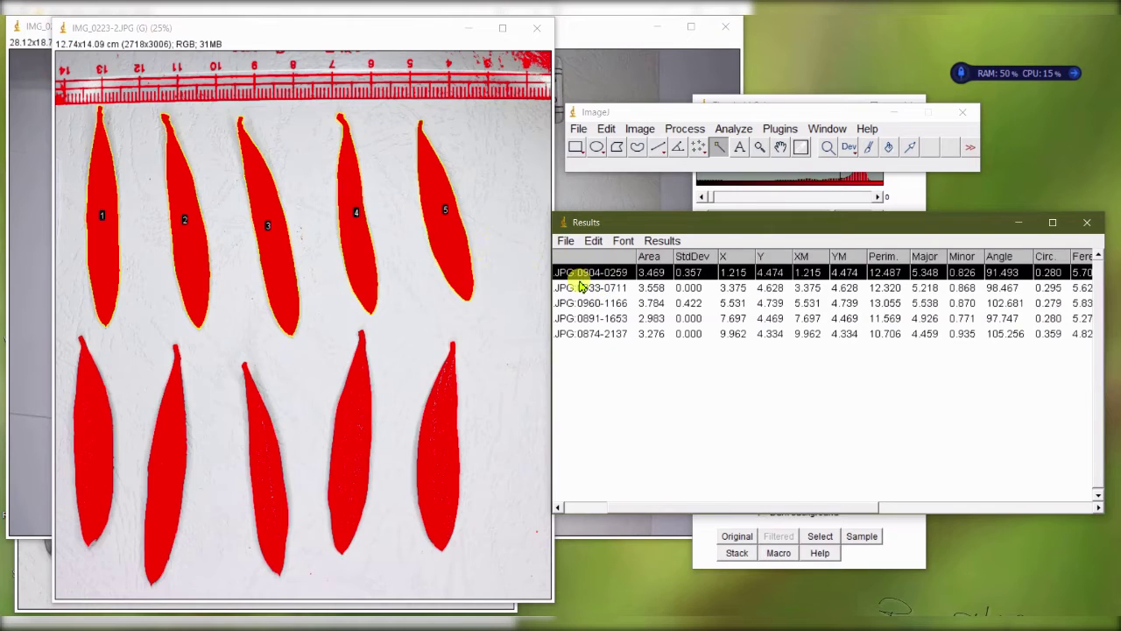
pyautogui.click(580, 286)
pyautogui.click(581, 302)
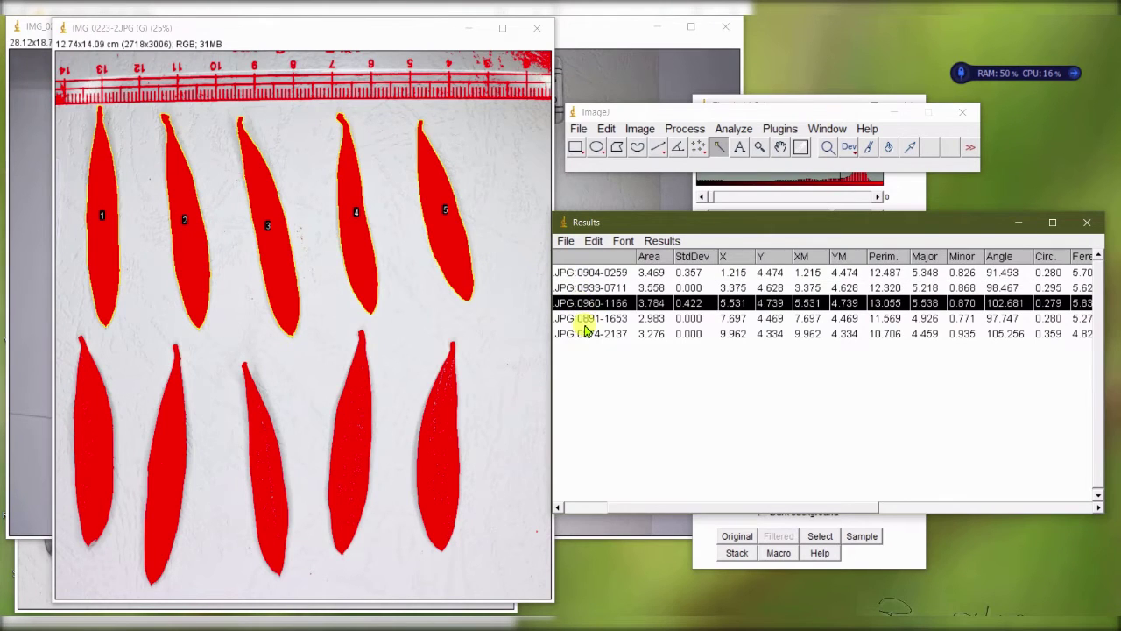
pyautogui.click(585, 318)
pyautogui.moveTo(585, 319); pyautogui.dragTo(585, 333)
pyautogui.click(585, 334)
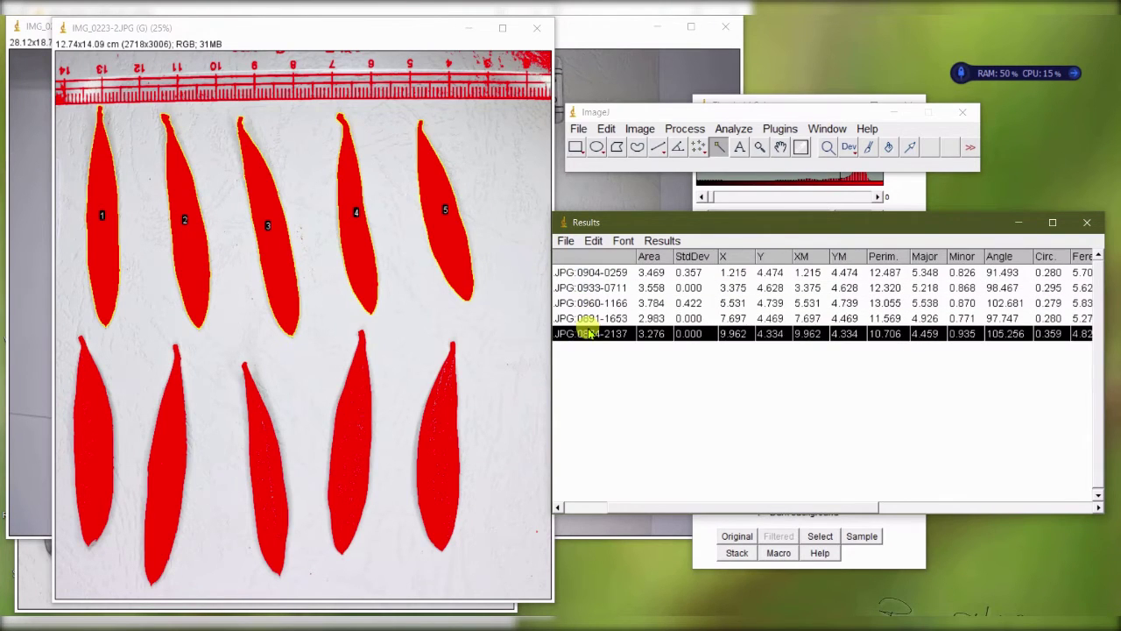
pyautogui.click(663, 239)
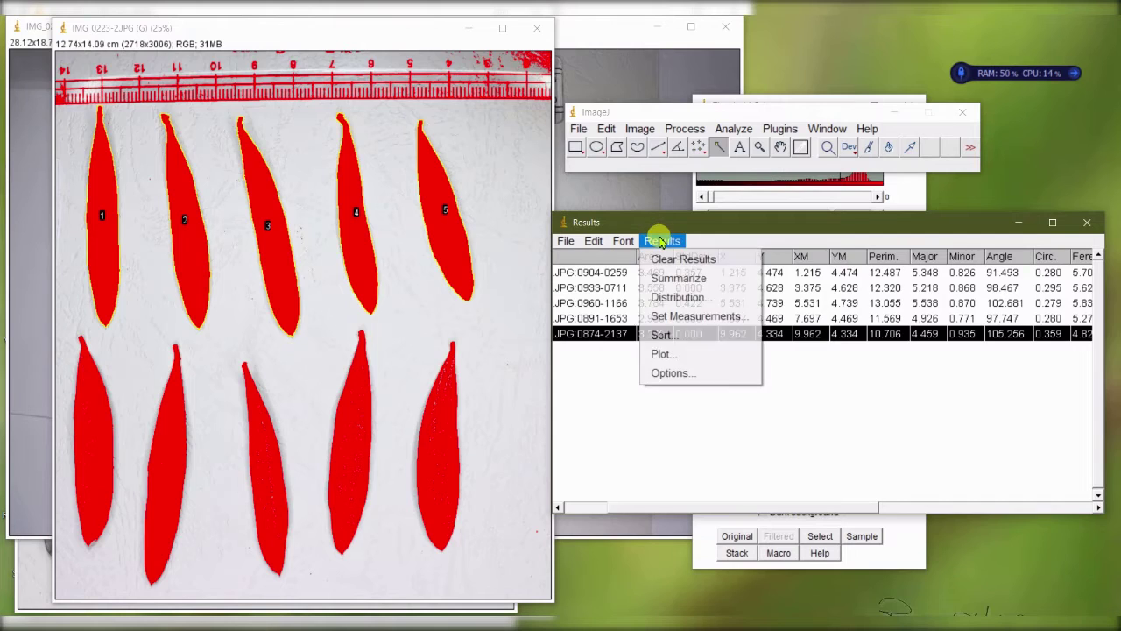
pyautogui.click(685, 279)
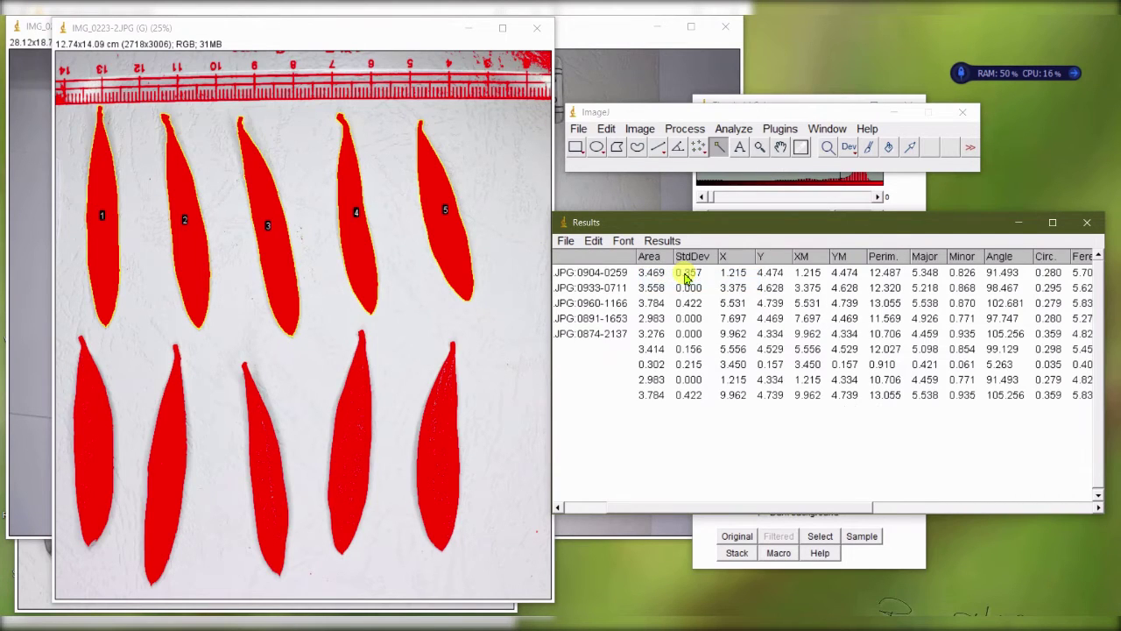
pyautogui.click(652, 350)
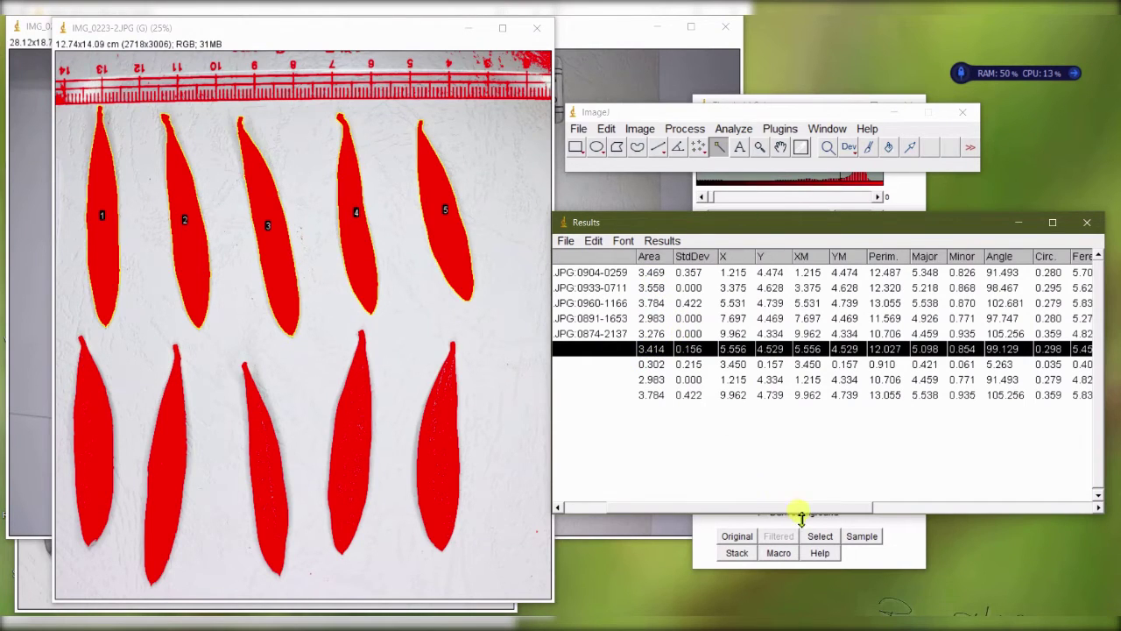
# - Review the results columns, then scroll back to the Label column
pyautogui.moveTo(806, 508); pyautogui.dragTo(956, 504)
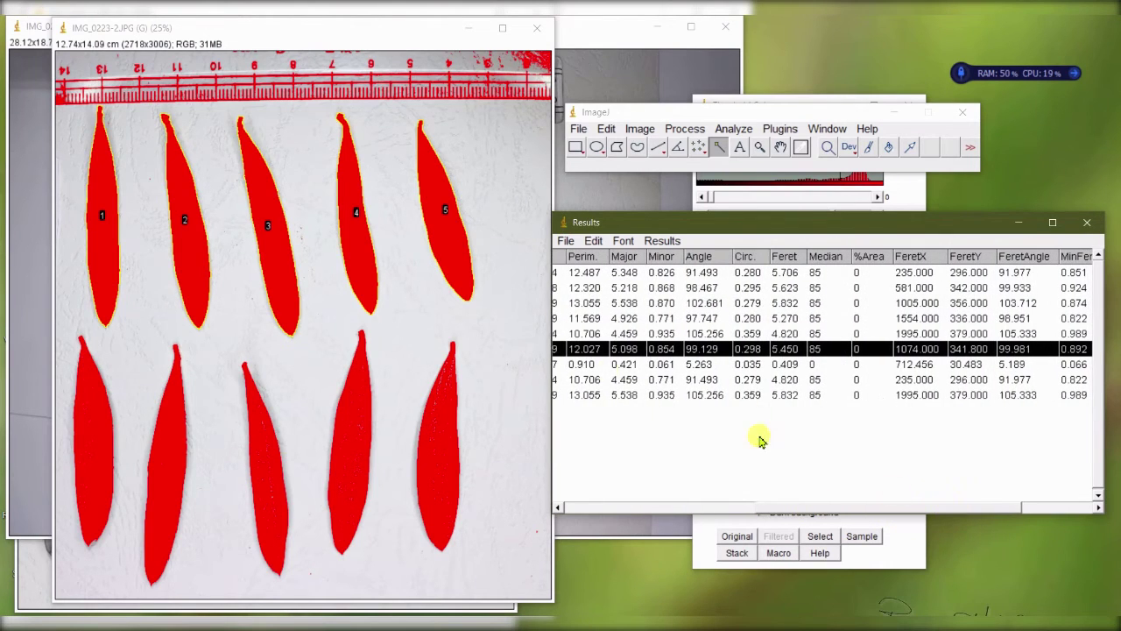
pyautogui.click(589, 333)
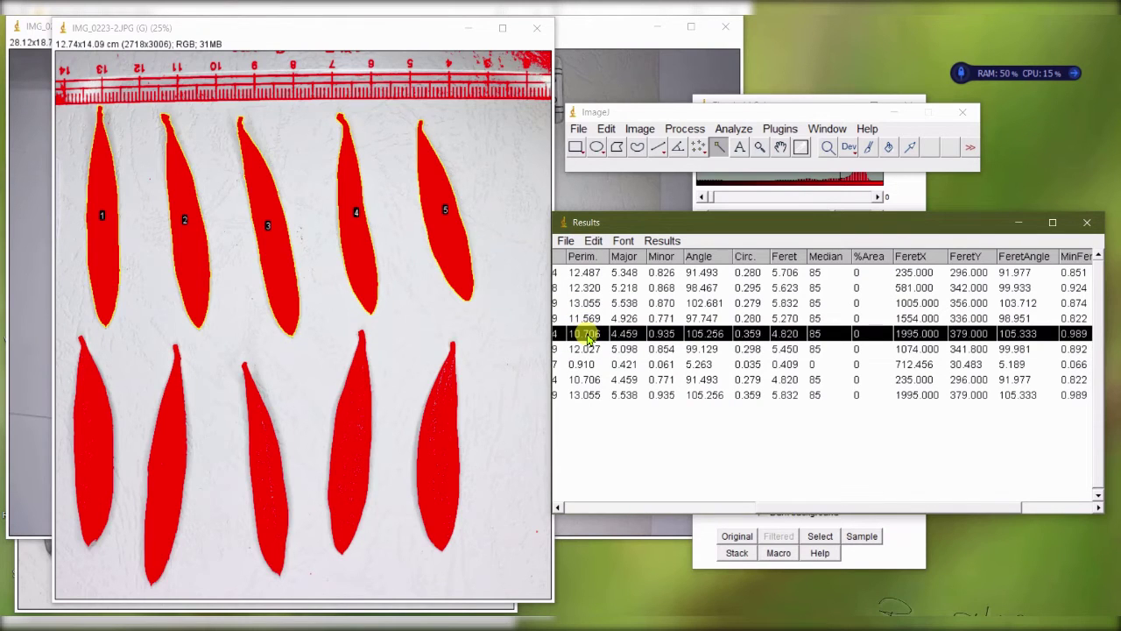
pyautogui.click(592, 273)
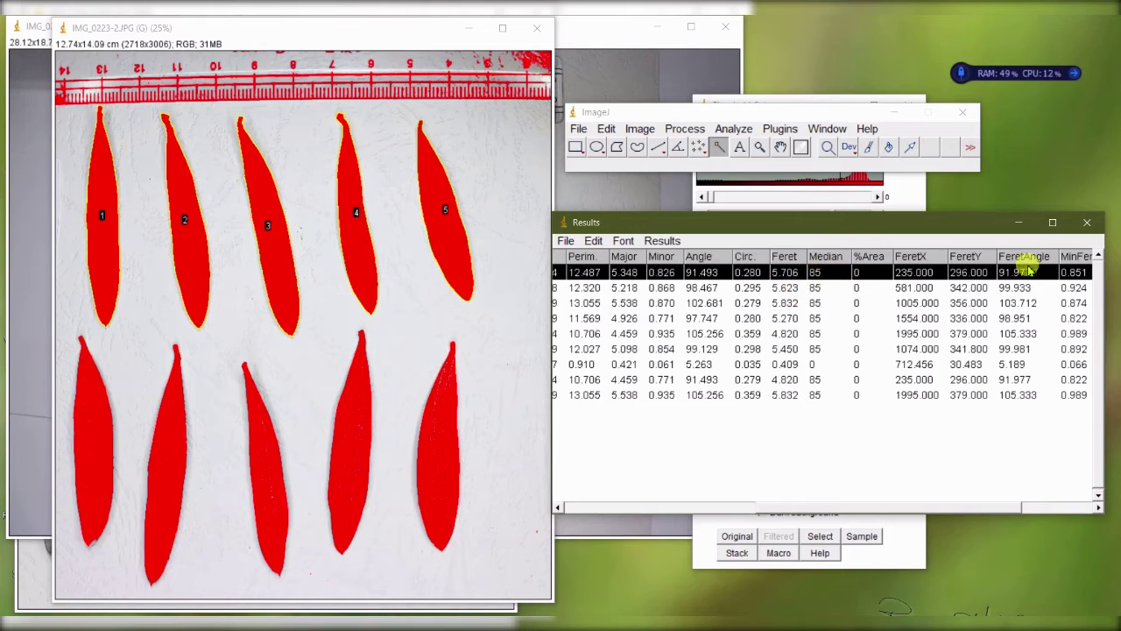
pyautogui.moveTo(800, 506); pyautogui.dragTo(874, 519)
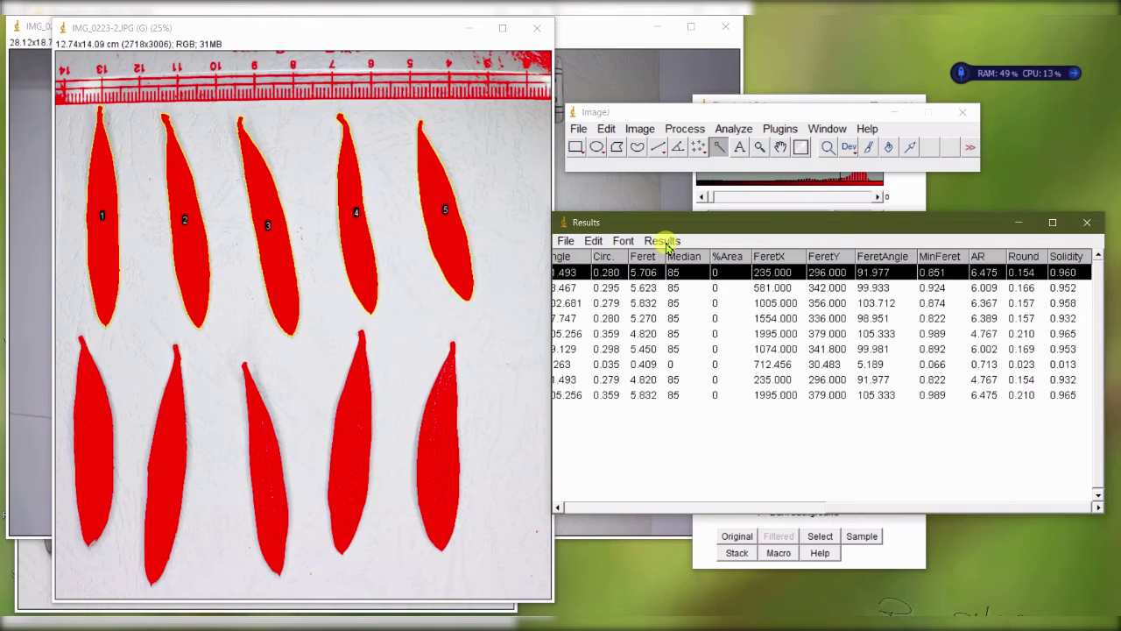
pyautogui.click(867, 129)
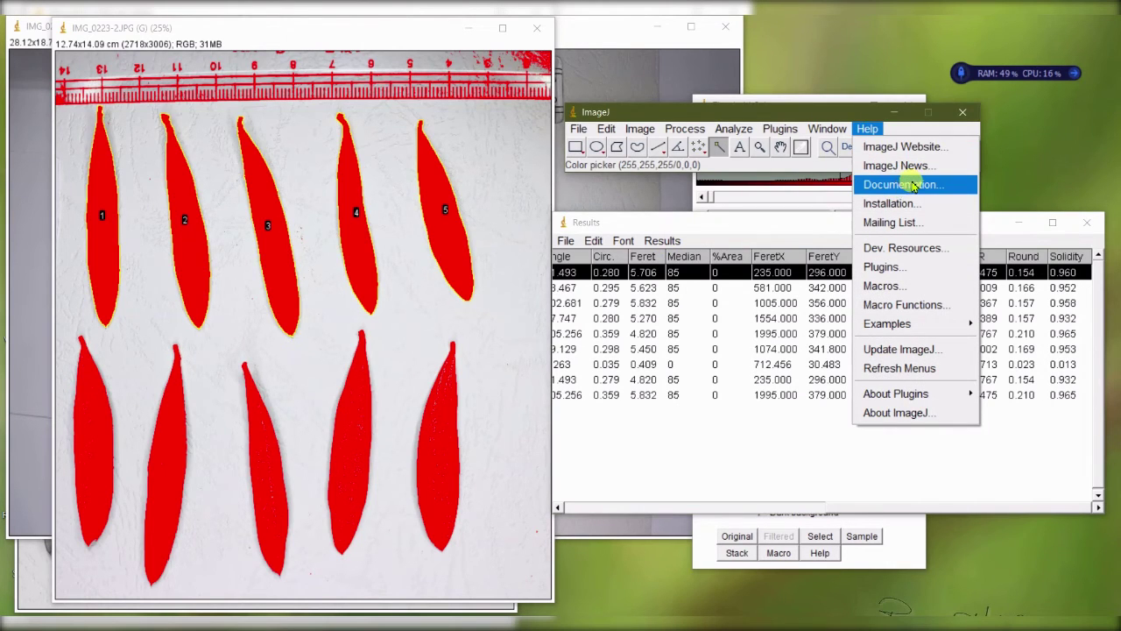
pyautogui.click(776, 231)
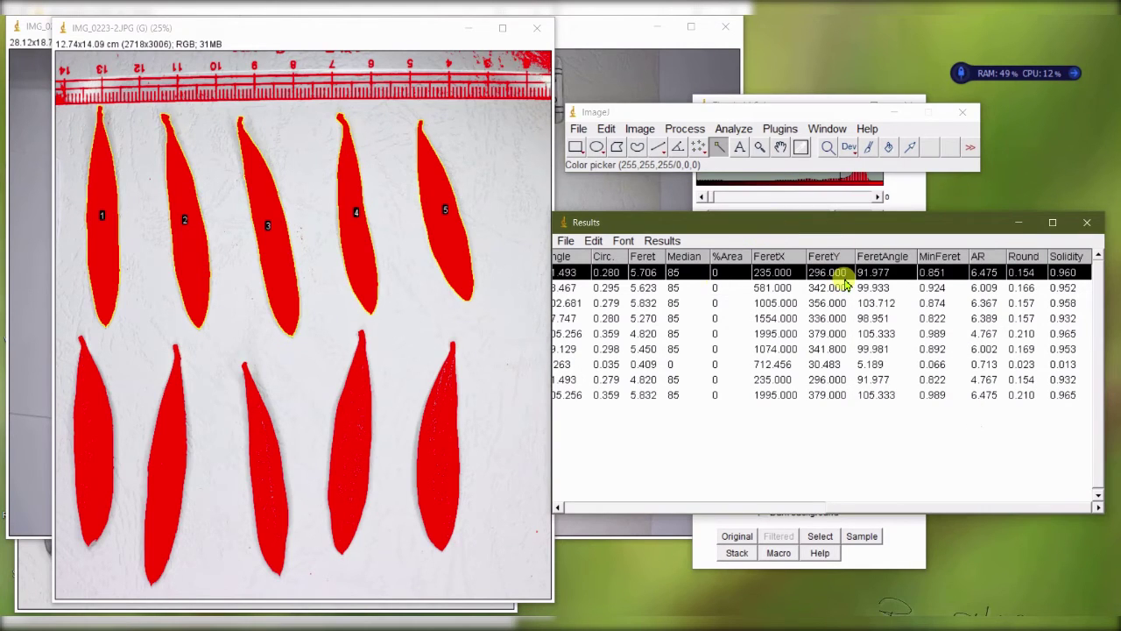
pyautogui.click(576, 509)
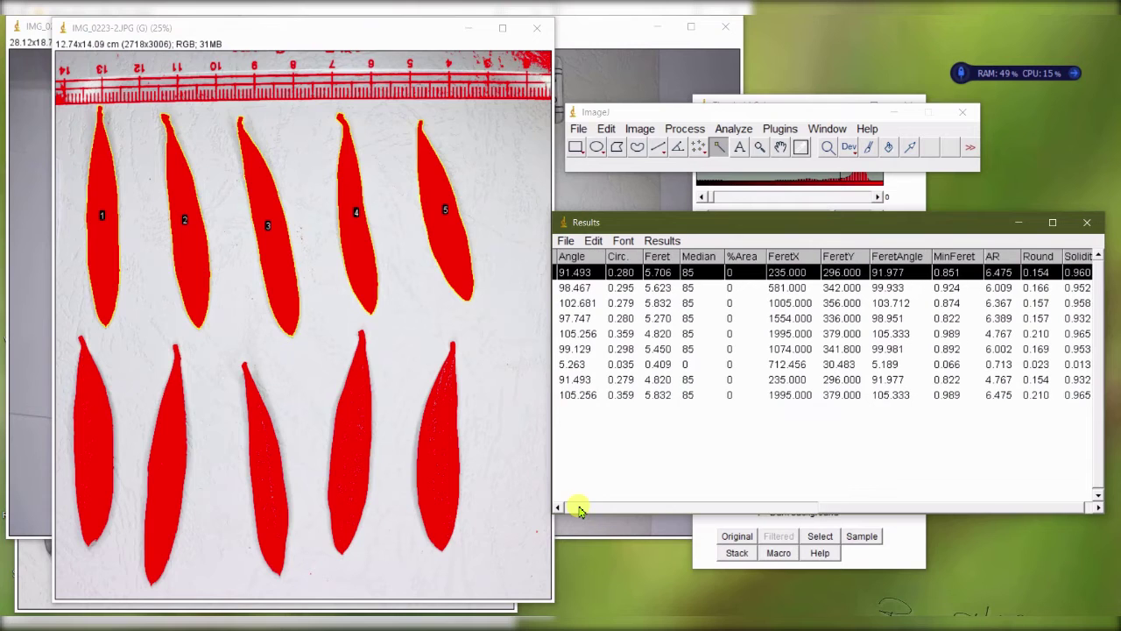
pyautogui.click(578, 509)
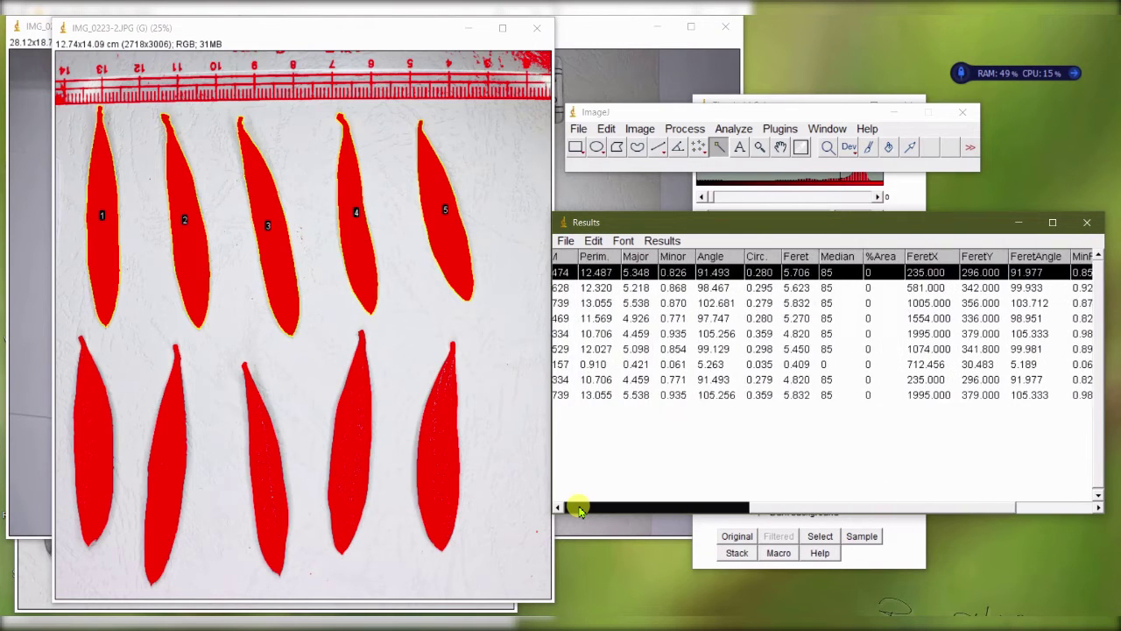
pyautogui.click(578, 508)
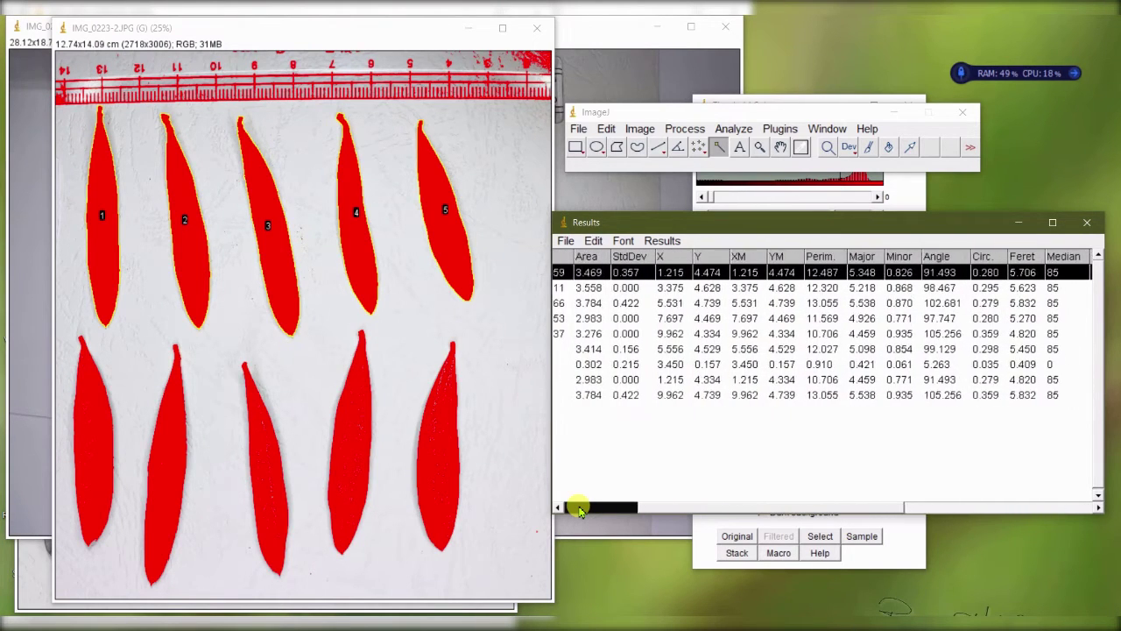
pyautogui.click(578, 509)
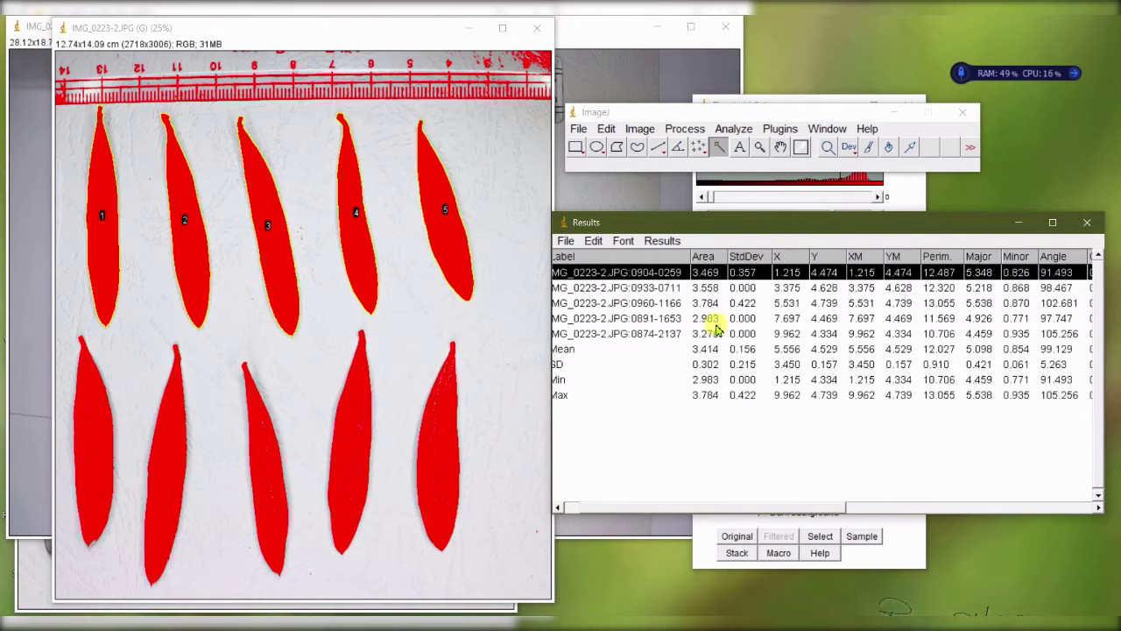
# - Save the summarized Results table to the Desktop as leafarea and close it
pyautogui.click(567, 240)
pyautogui.click(594, 260)
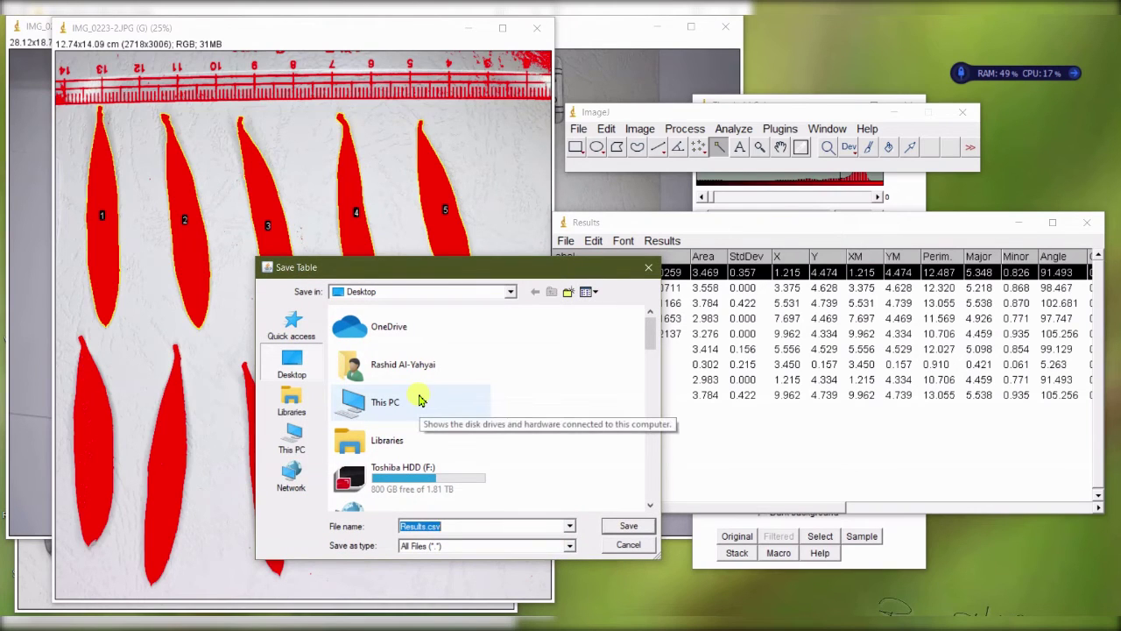
pyautogui.write('leafarea')
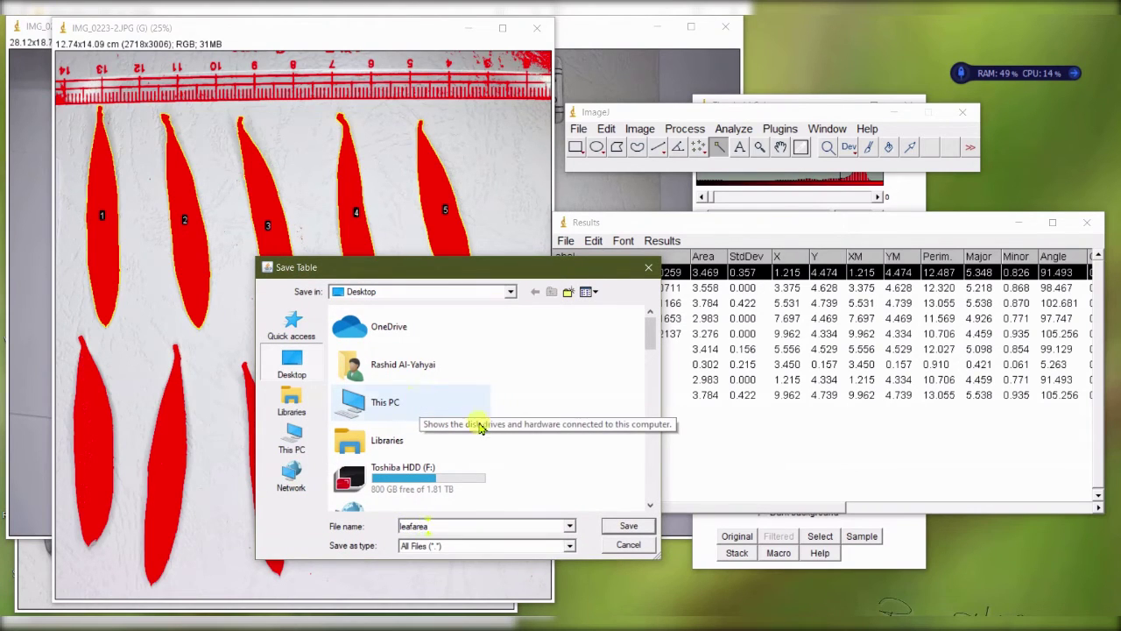
pyautogui.click(630, 526)
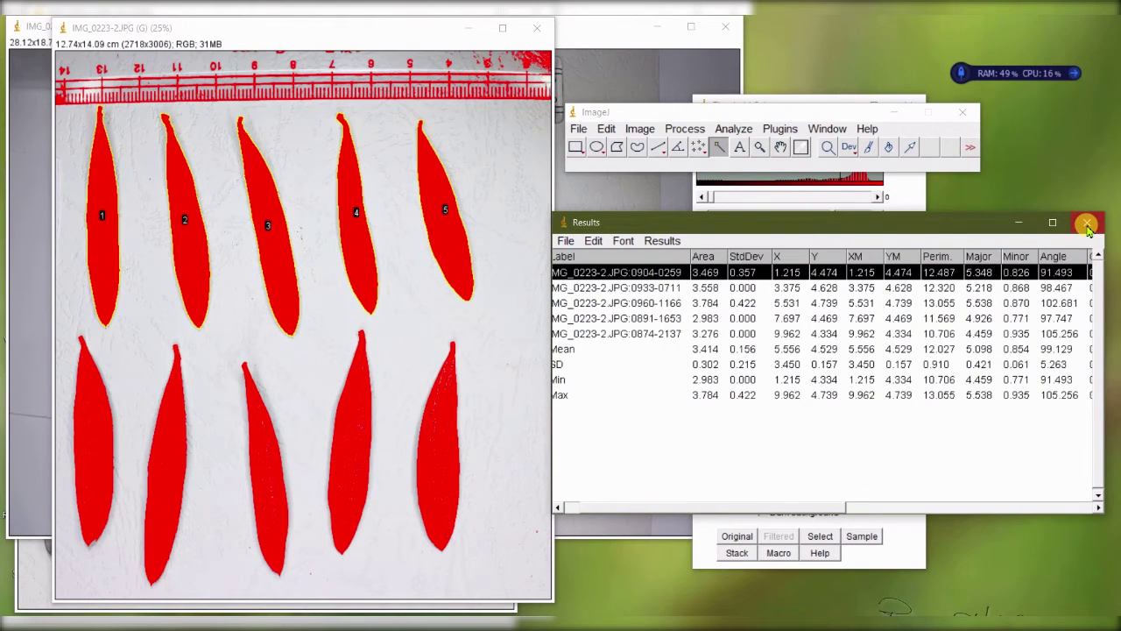
pyautogui.click(1086, 225)
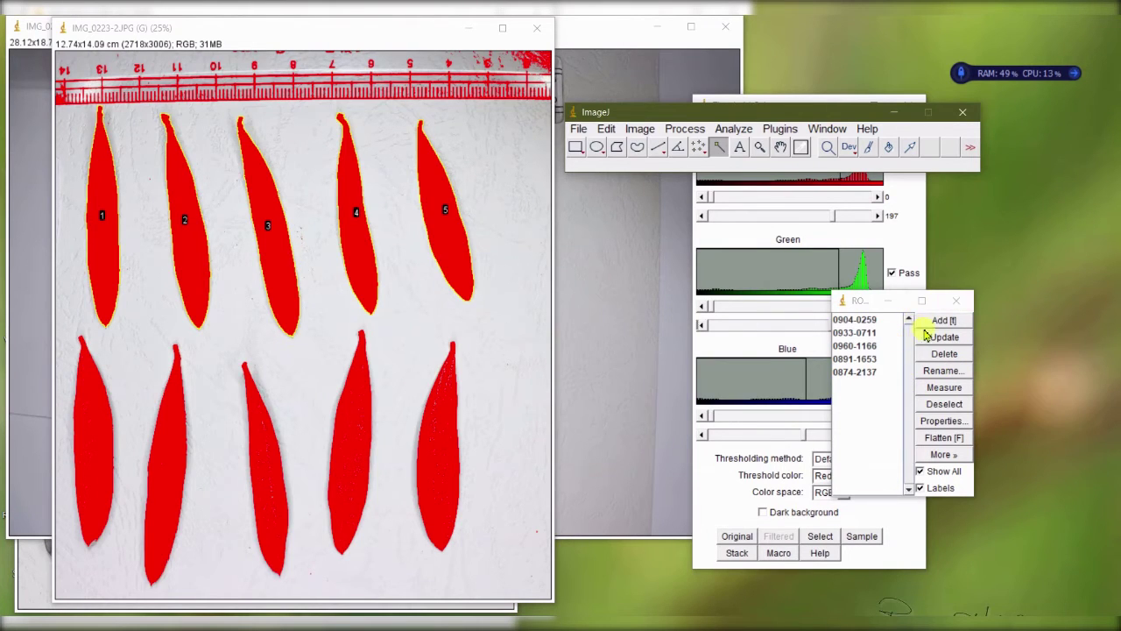
# - Delete all five leaf regions from the ROI Manager, confirming the deletion
pyautogui.click(945, 356)
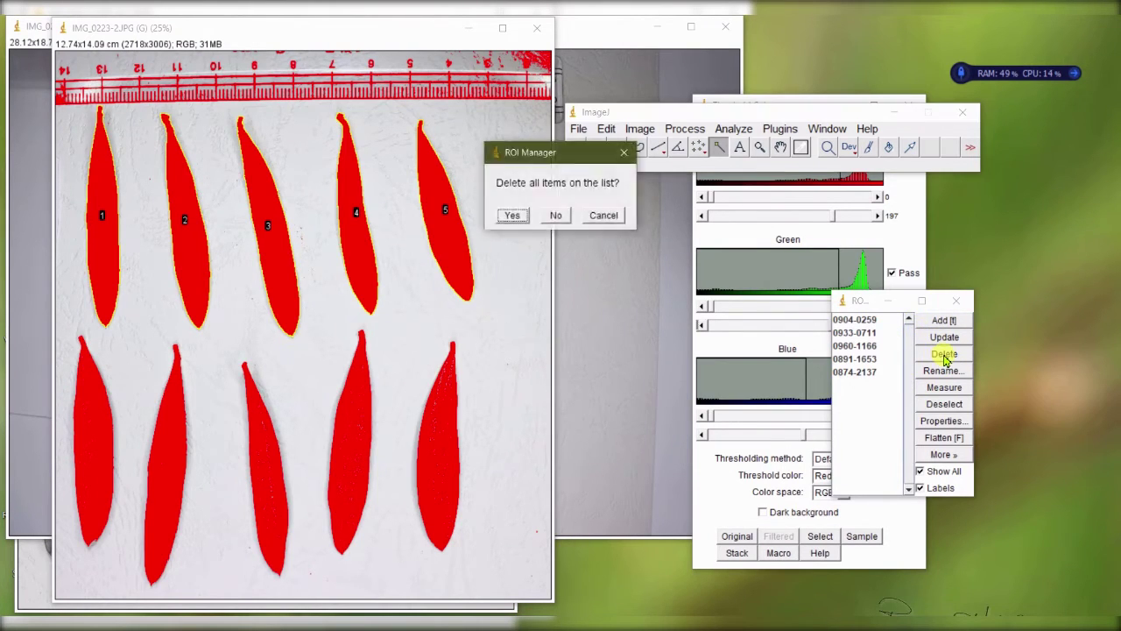
pyautogui.click(512, 215)
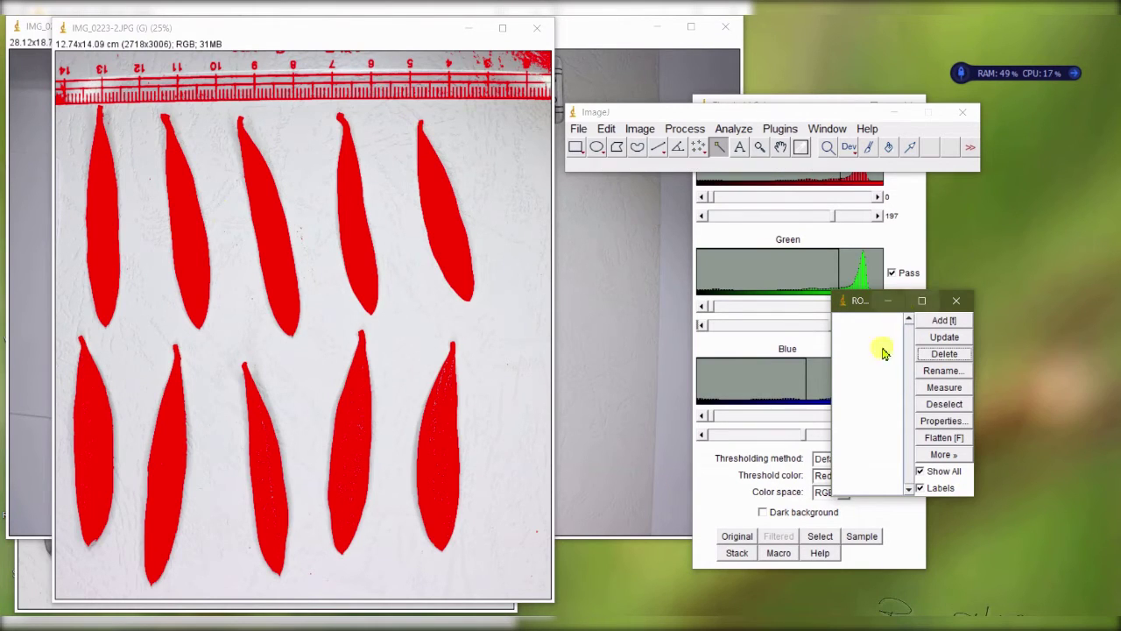
# - Run Analyze Particles with minimum size 1 and Overlay Masks, finding 10 leaves totalling 36.783
pyautogui.click(736, 129)
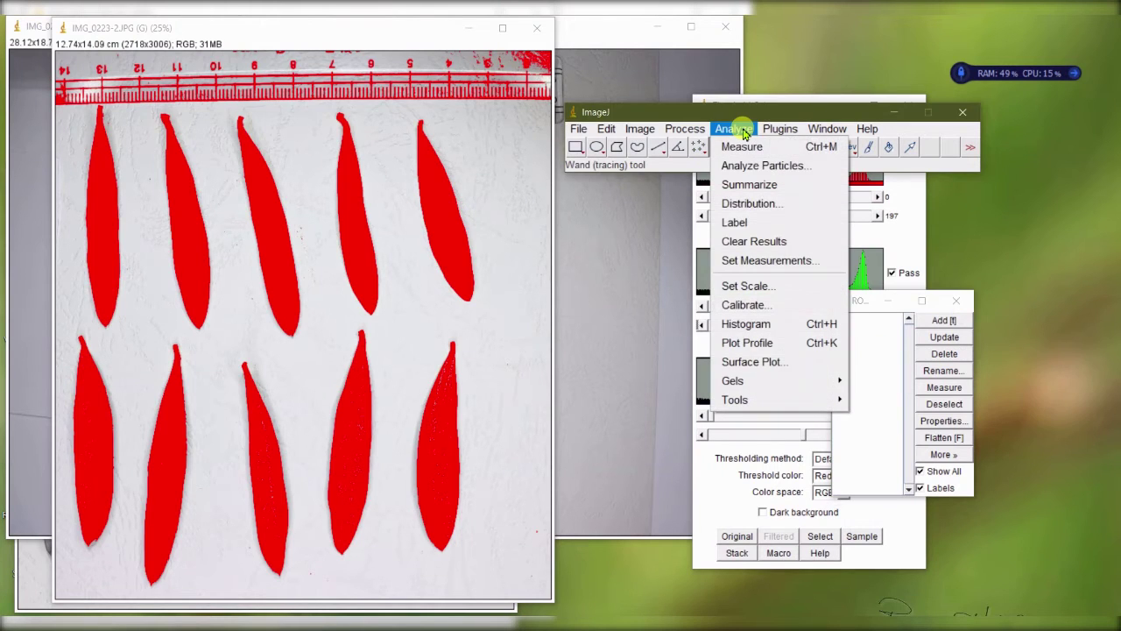
pyautogui.click(762, 167)
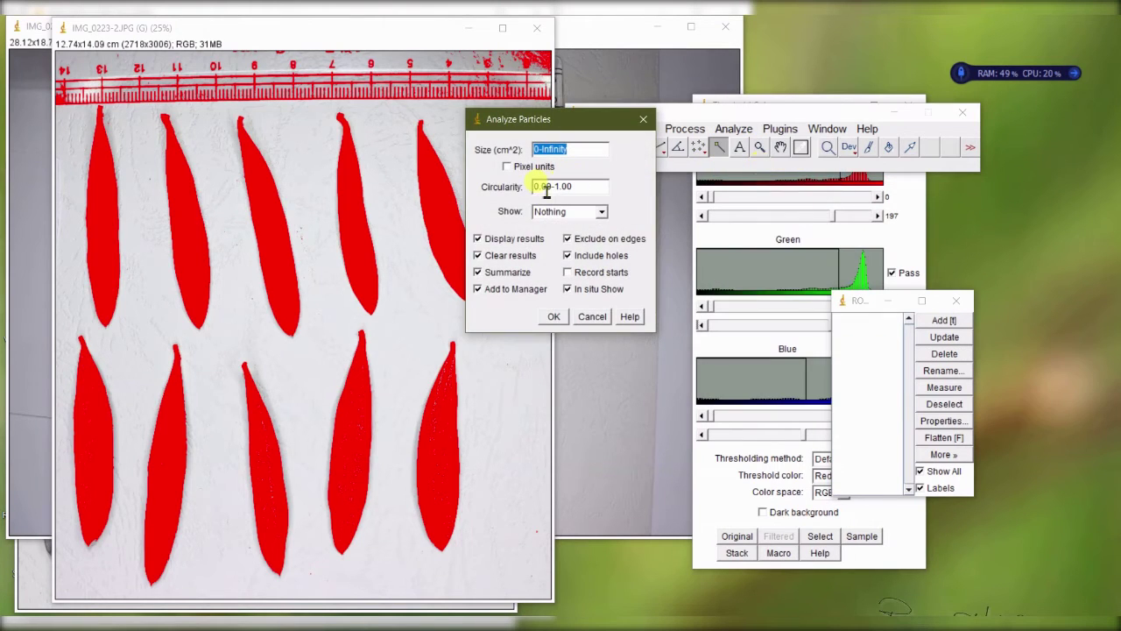
pyautogui.click(541, 149)
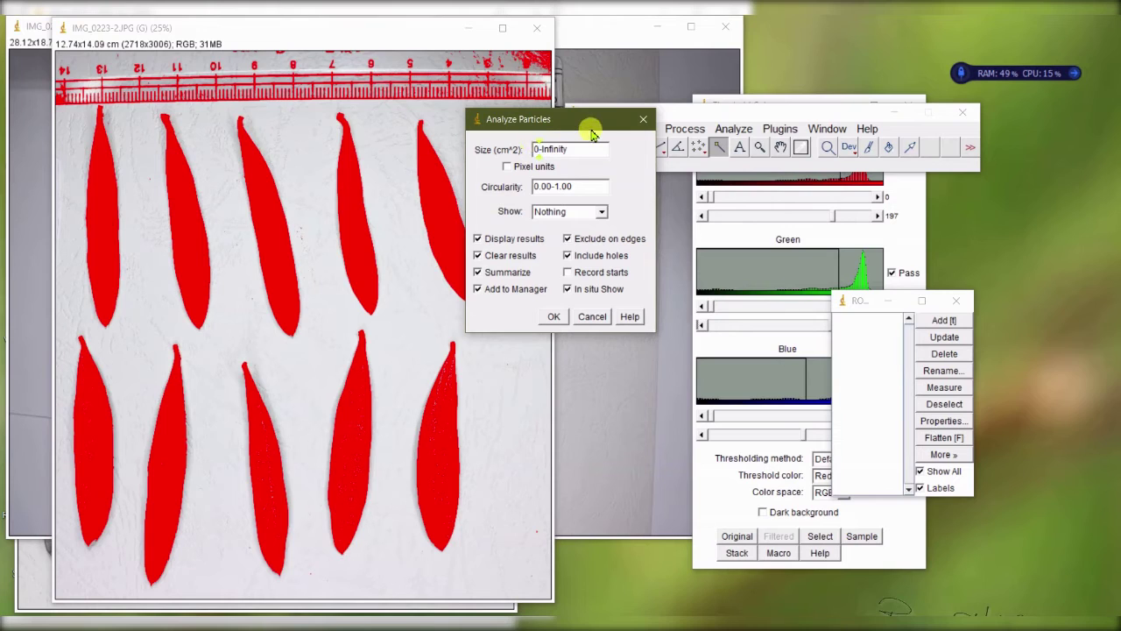
pyautogui.press('BackSpace')
pyautogui.press('BackSpace')
pyautogui.write('1')
pyautogui.click(602, 212)
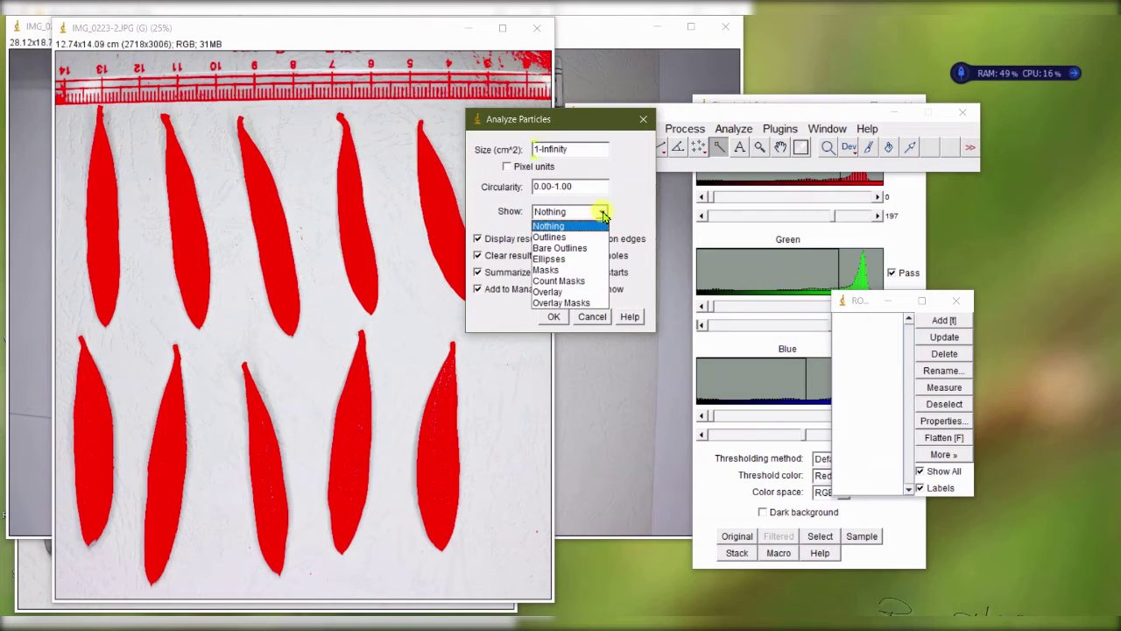
pyautogui.click(585, 292)
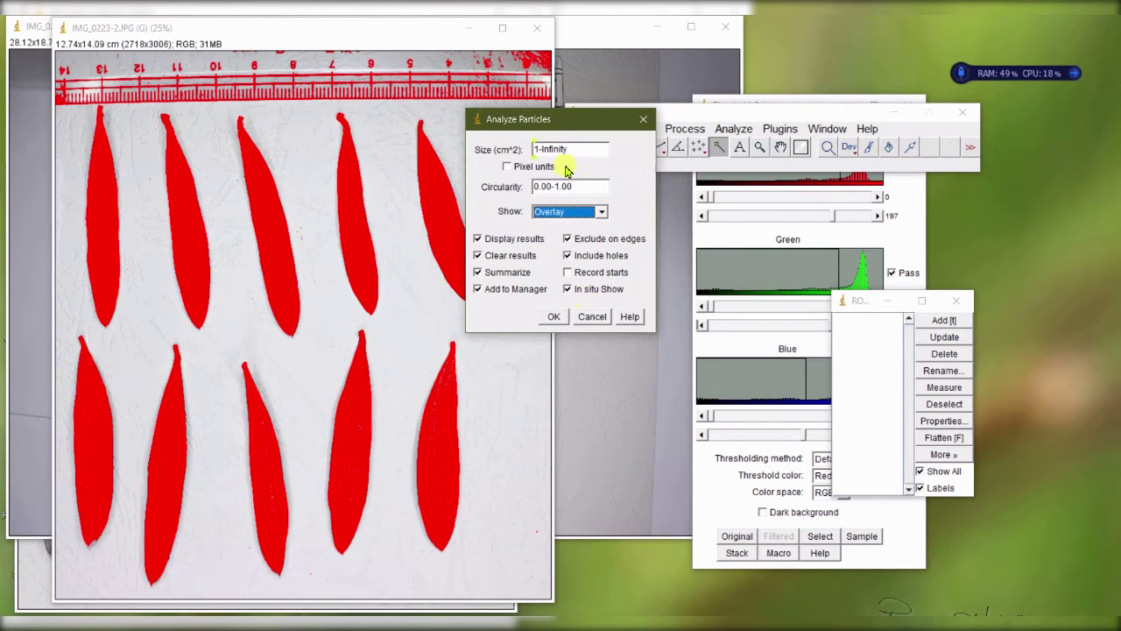
pyautogui.click(581, 213)
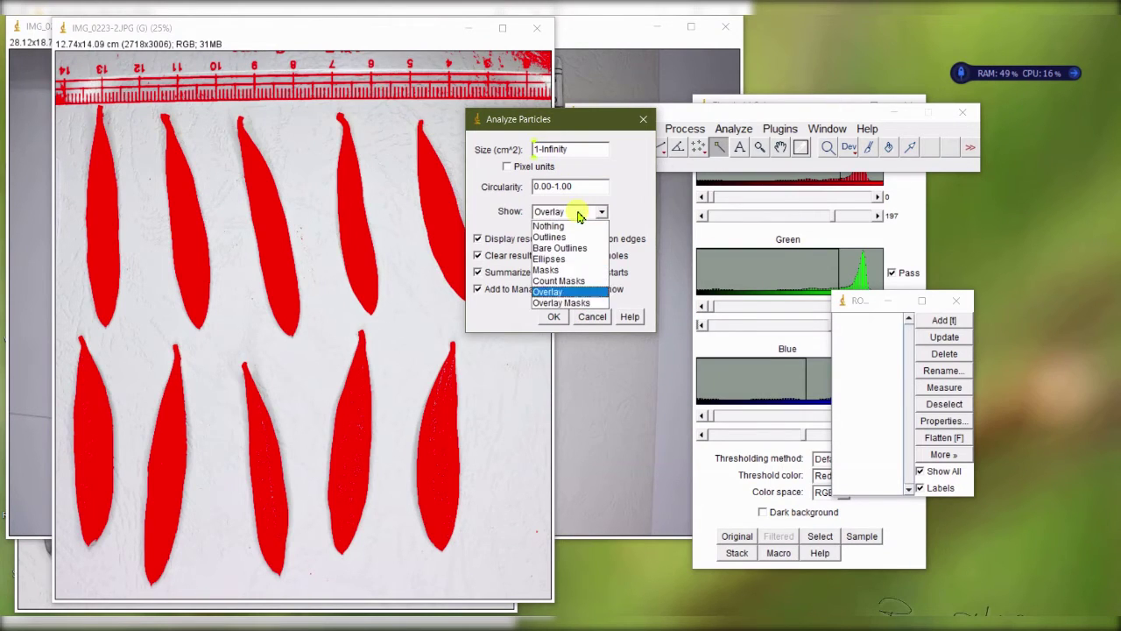
pyautogui.click(561, 303)
pyautogui.click(554, 318)
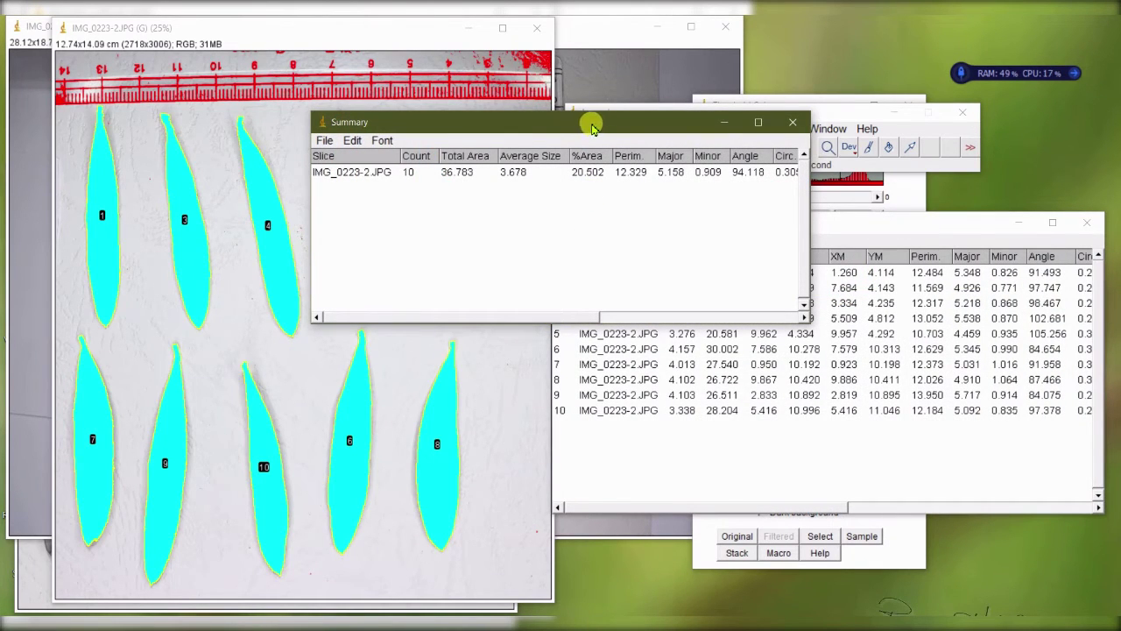
# - Move the Summary window aside and inspect the Results rows for leaf 1 and leaf 10
pyautogui.moveTo(594, 126); pyautogui.dragTo(879, 363)
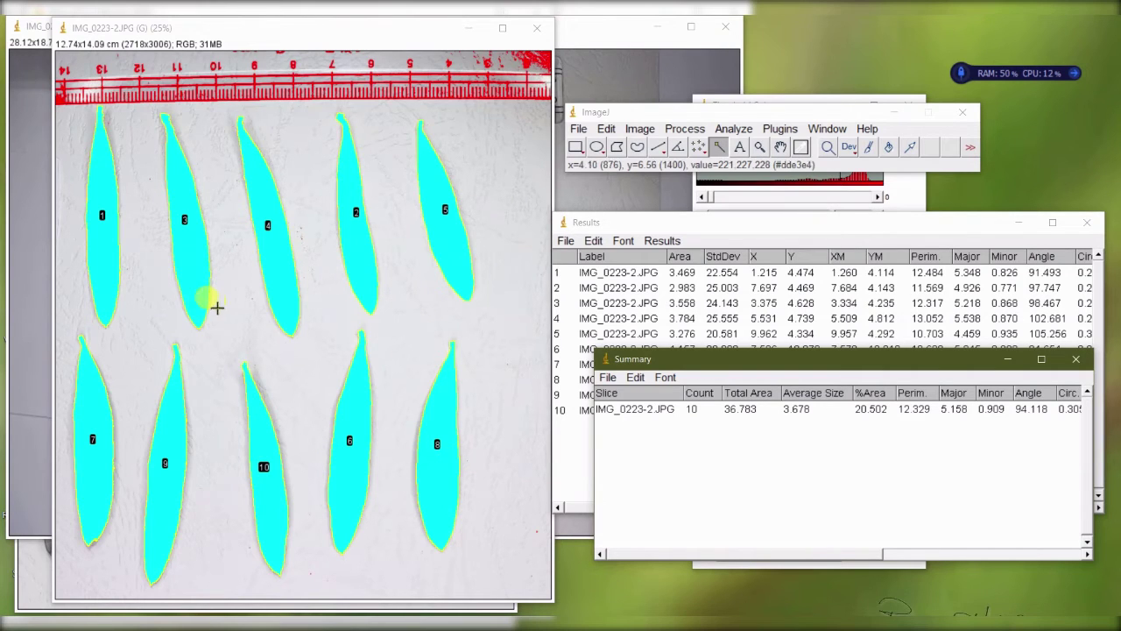
pyautogui.click(708, 227)
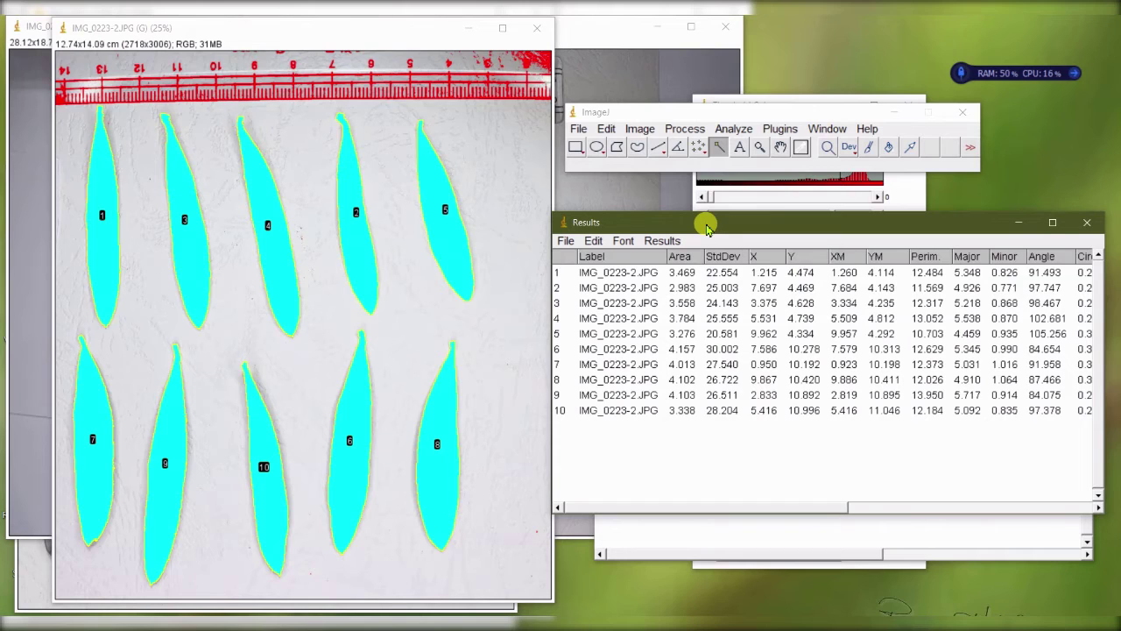
pyautogui.click(608, 275)
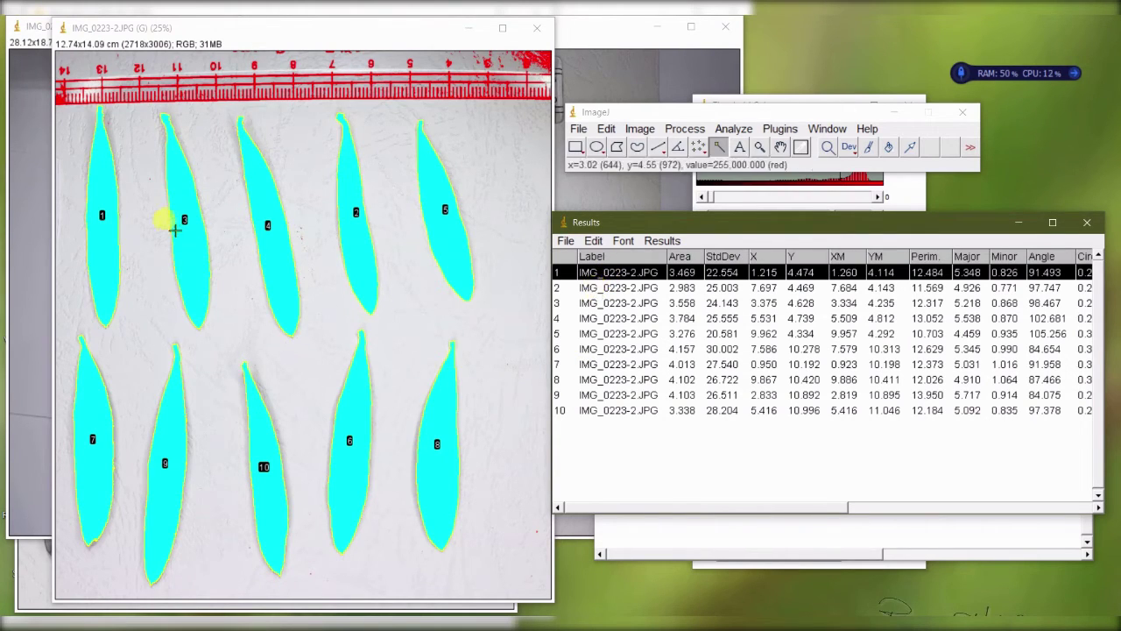
pyautogui.click(637, 411)
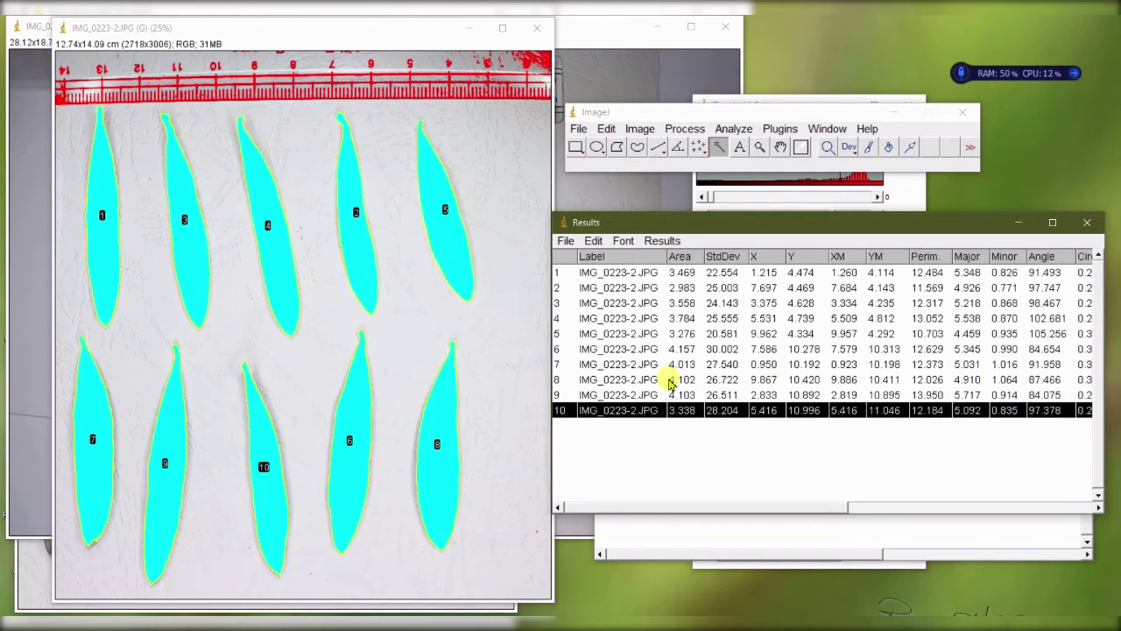
pyautogui.click(716, 272)
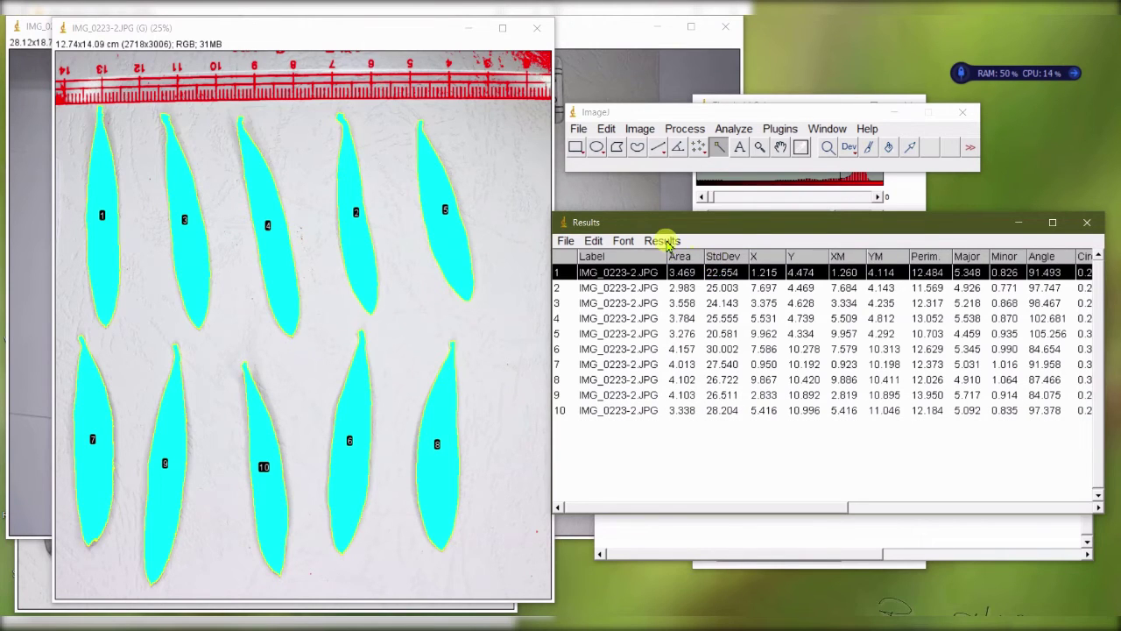
# - Summarize the Results table, adding Mean (3.678), SD (0.412), Min and Max rows
pyautogui.click(667, 240)
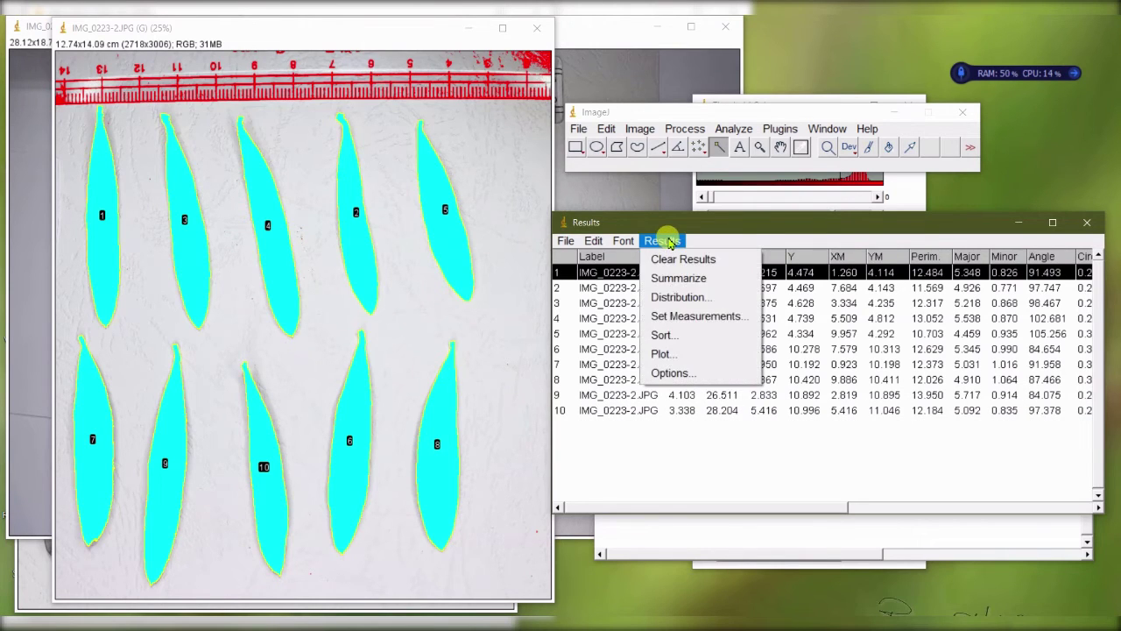
pyautogui.click(706, 279)
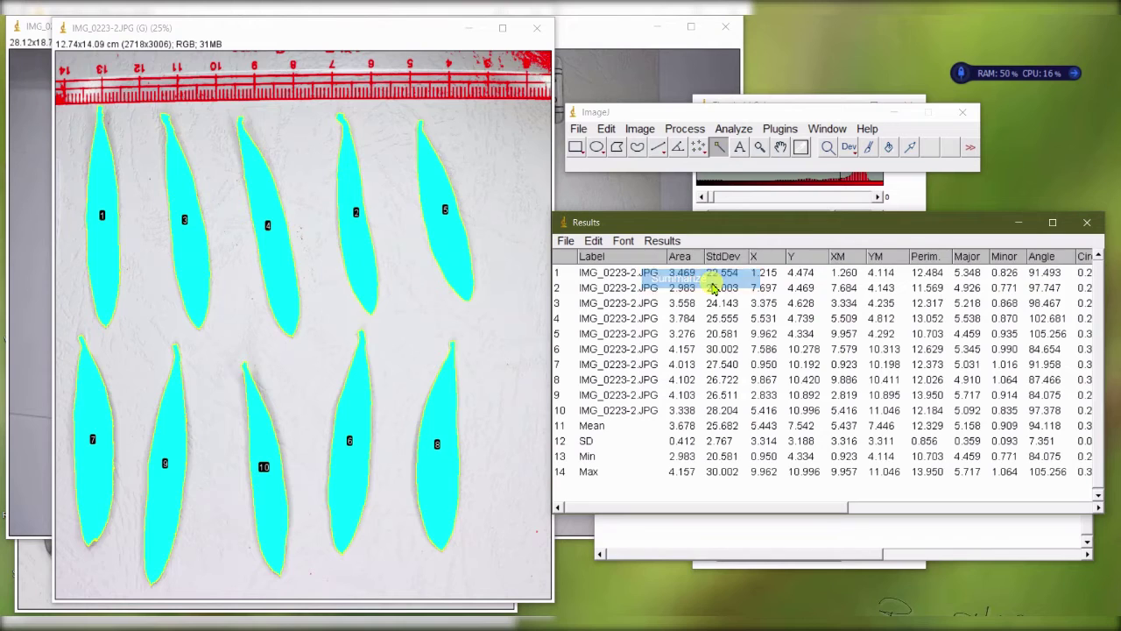
pyautogui.click(566, 240)
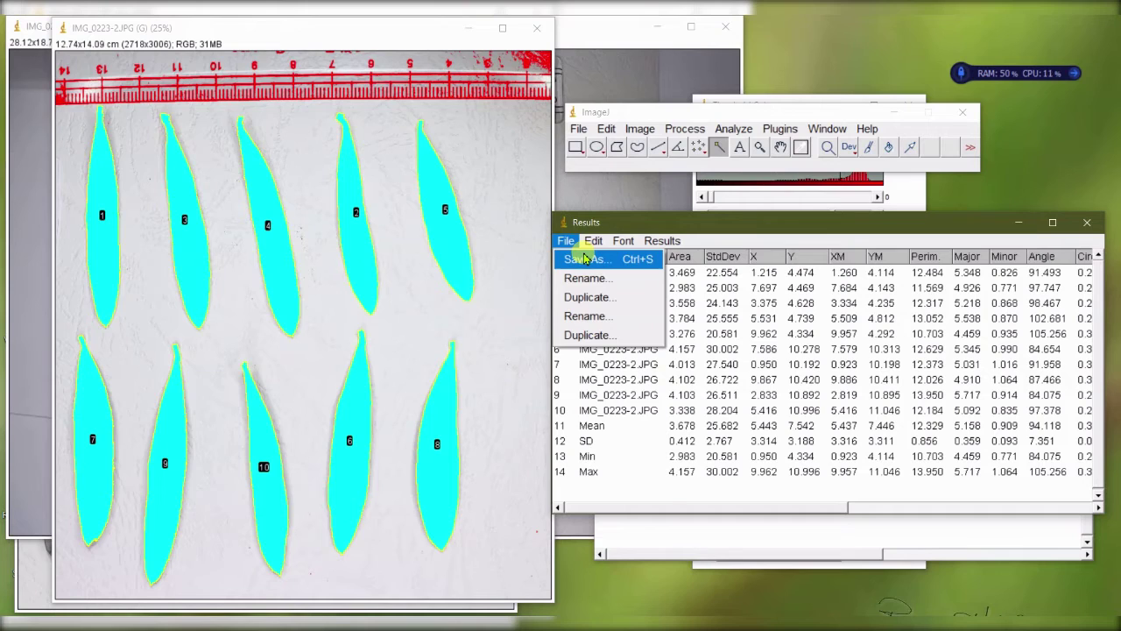
pyautogui.click(614, 220)
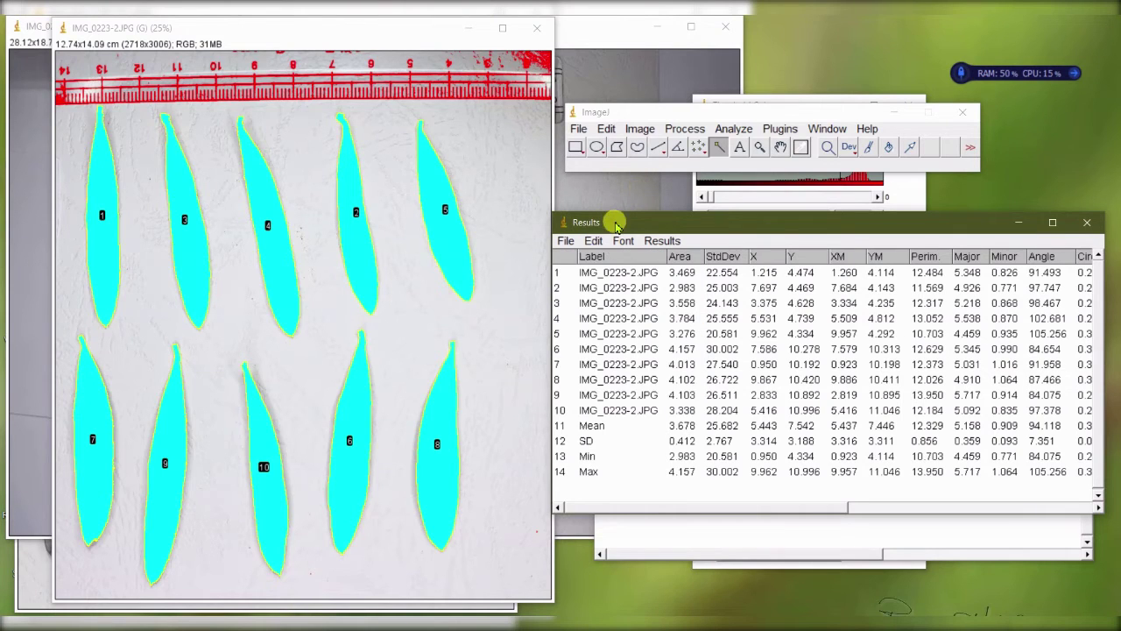
pyautogui.click(592, 275)
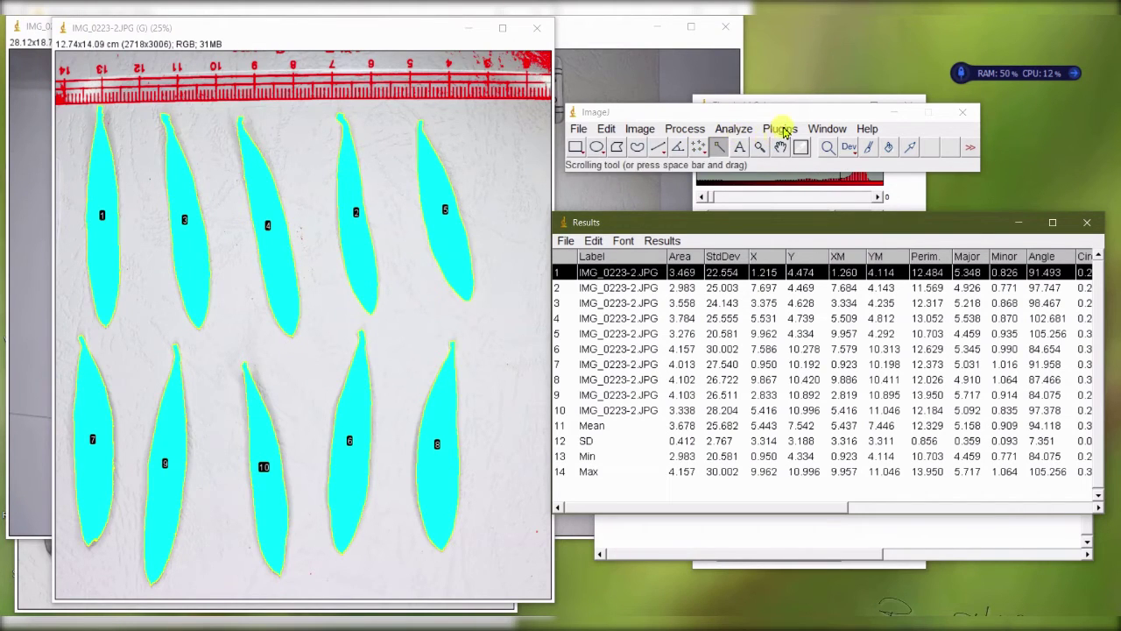
pyautogui.click(732, 129)
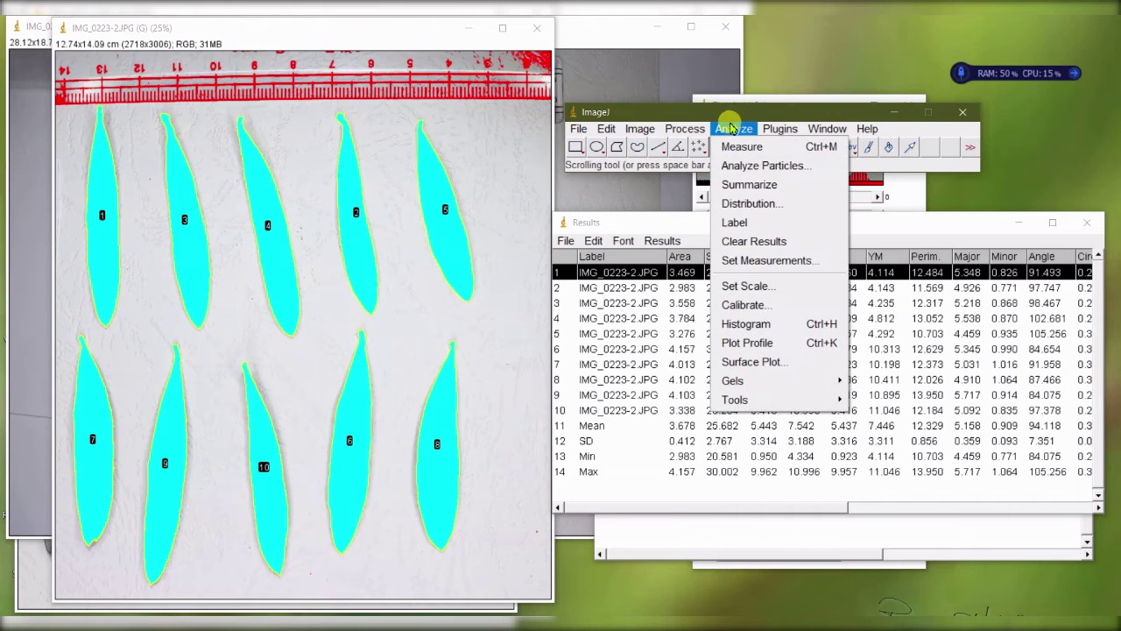
pyautogui.click(747, 171)
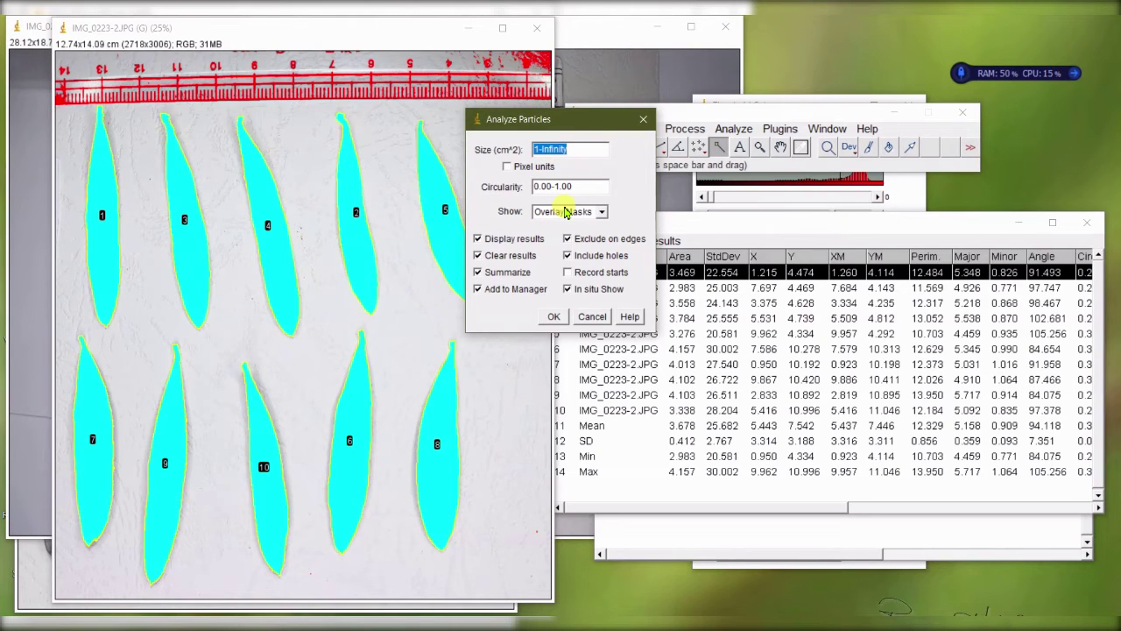
pyautogui.click(591, 316)
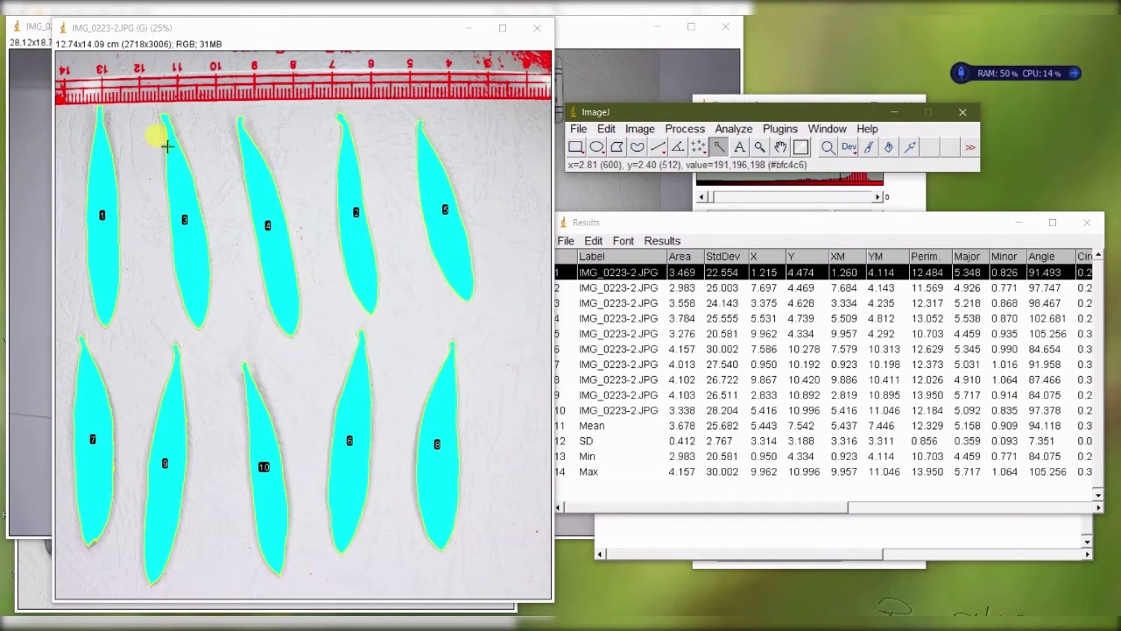
# - Draw a rectangle around the top five leaves and compare Results rows 2 and 3
pyautogui.click(575, 149)
pyautogui.moveTo(59, 107); pyautogui.dragTo(535, 346)
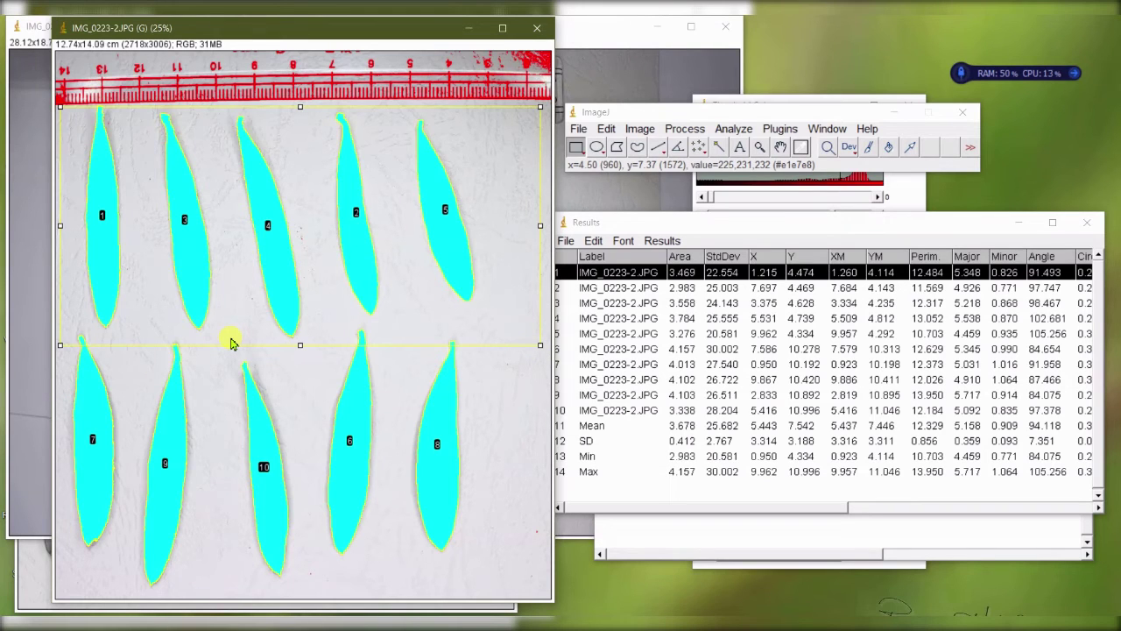
pyautogui.click(783, 226)
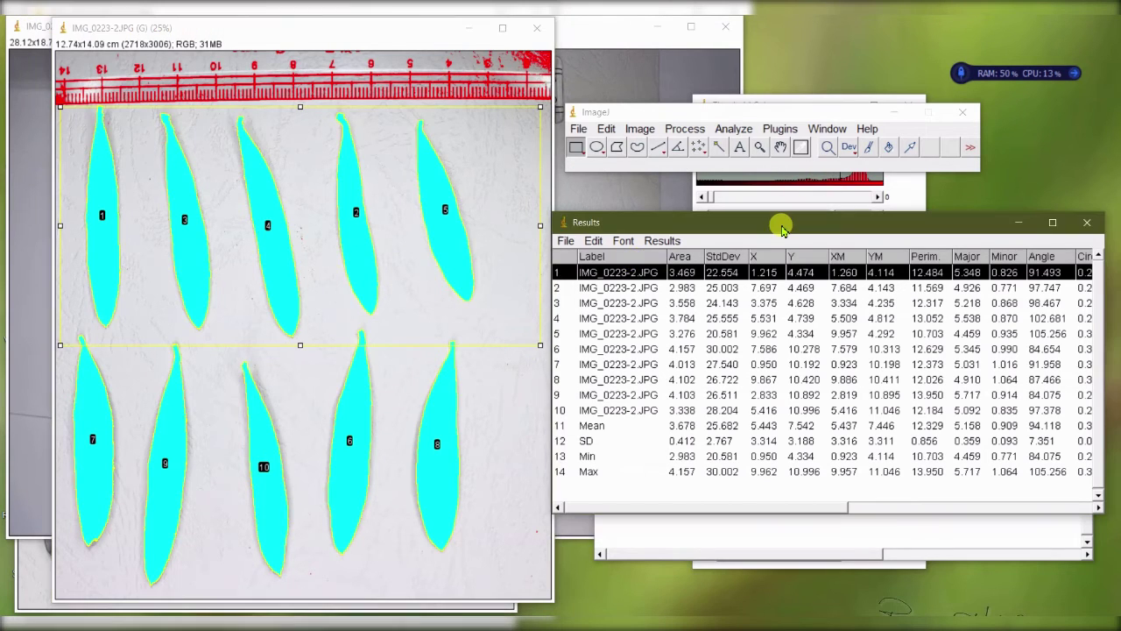
pyautogui.click(692, 289)
pyautogui.click(682, 304)
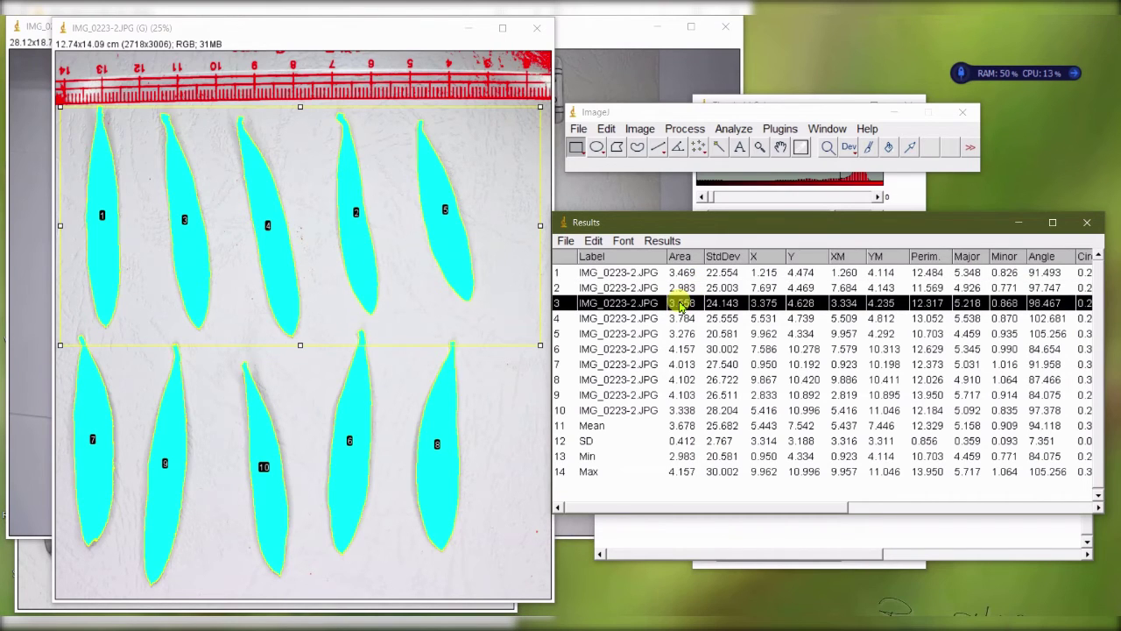
# - Delete all ten leaf ROIs from the ROI Manager, confirming with Yes
pyautogui.click(682, 319)
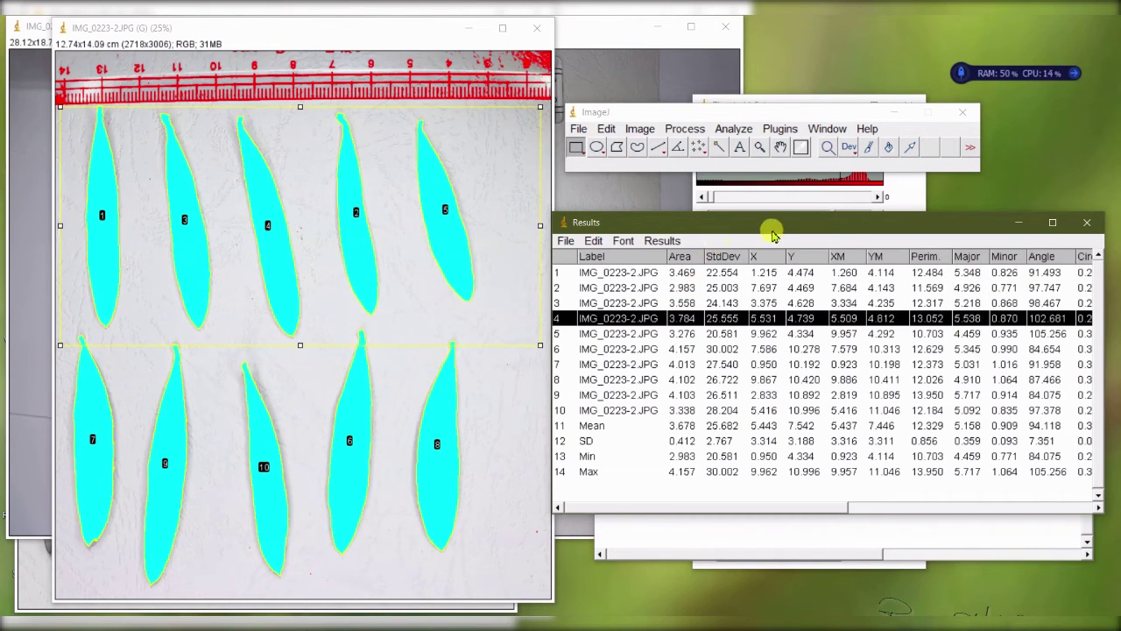
pyautogui.moveTo(777, 223); pyautogui.dragTo(740, 194)
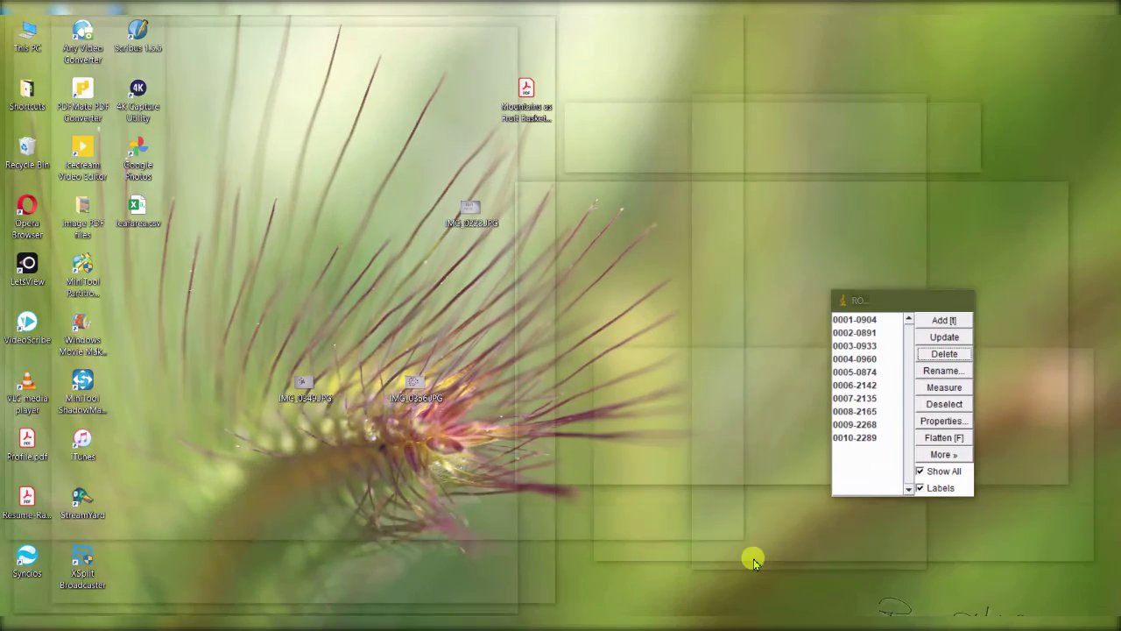
pyautogui.click(750, 555)
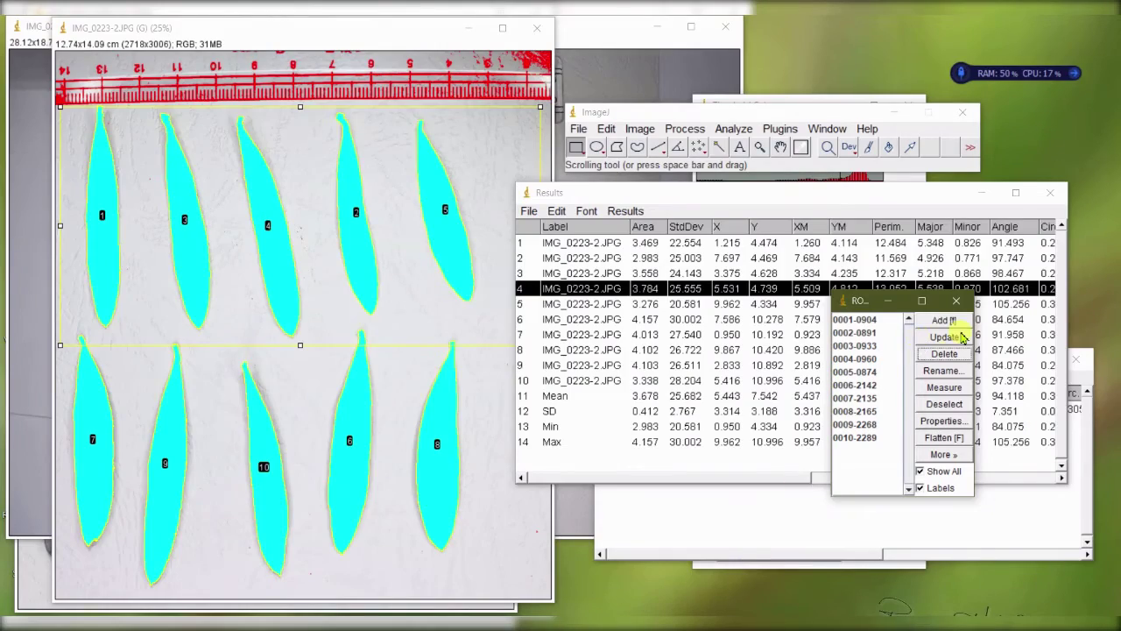
pyautogui.click(944, 354)
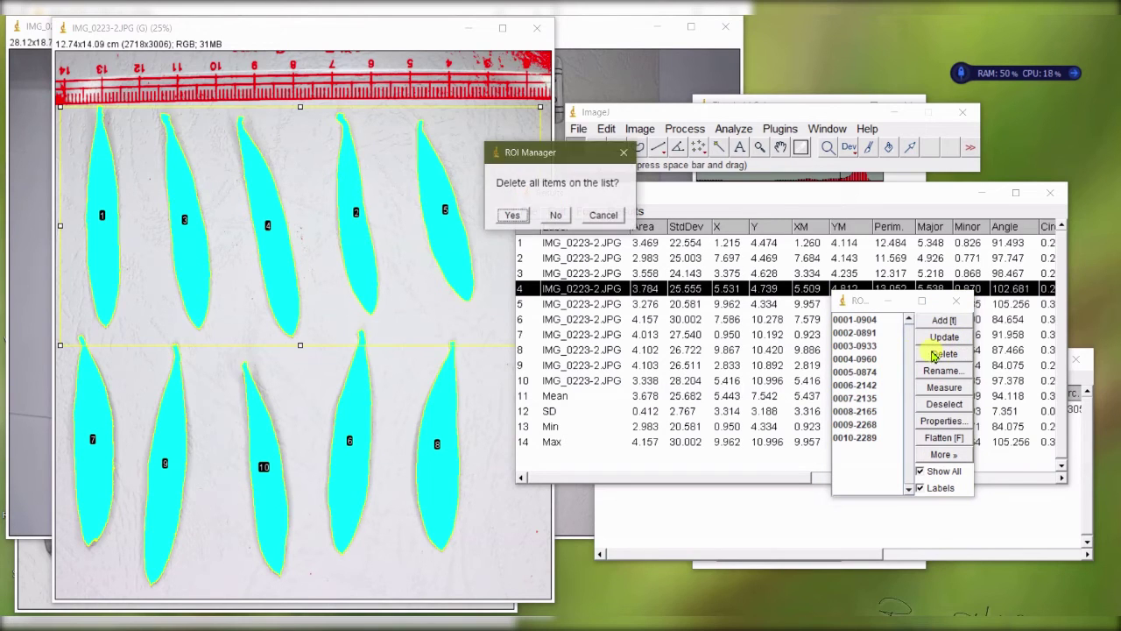
pyautogui.click(511, 216)
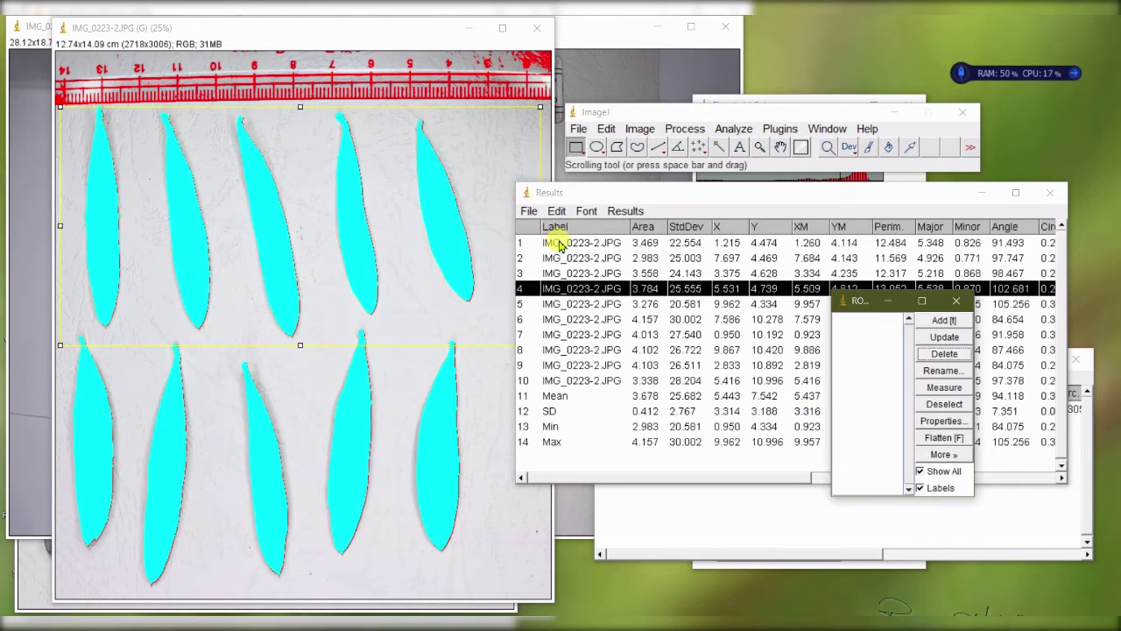
pyautogui.click(573, 243)
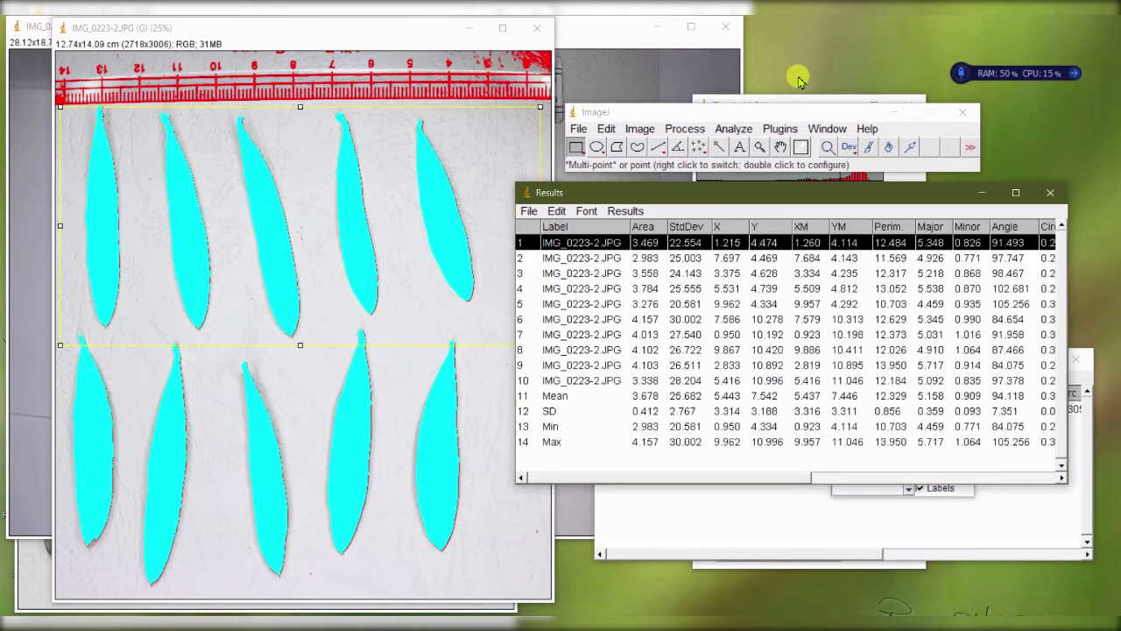
# - Reopen the ROI Manager via Analyze > Tools > ROI Manager
pyautogui.click(762, 112)
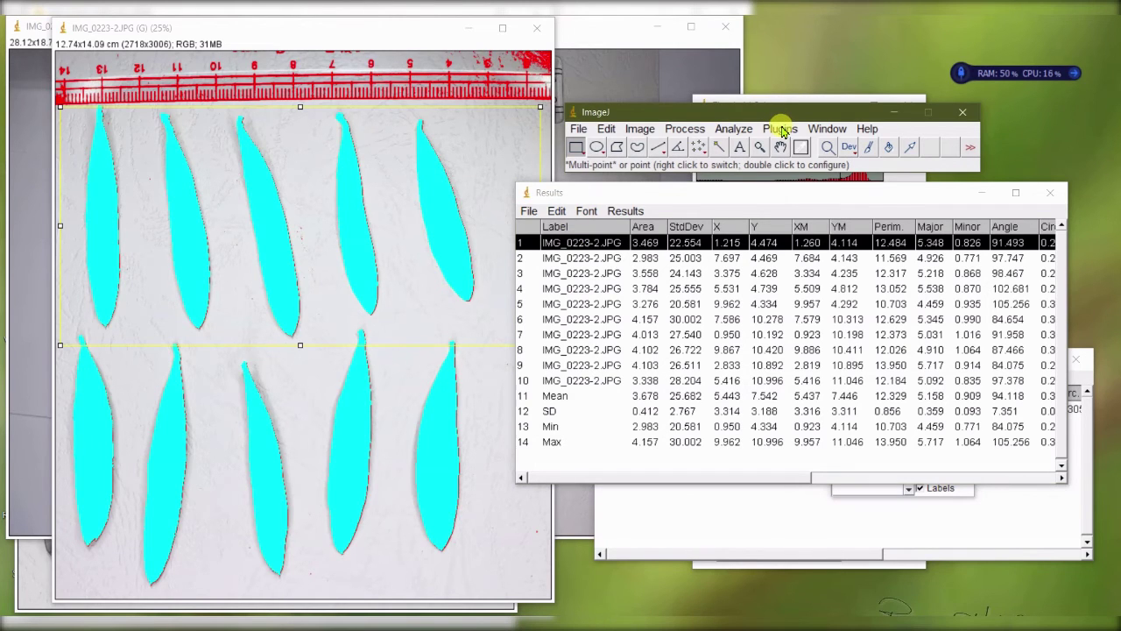
pyautogui.click(779, 128)
pyautogui.moveTo(795, 153)
pyautogui.moveTo(723, 128)
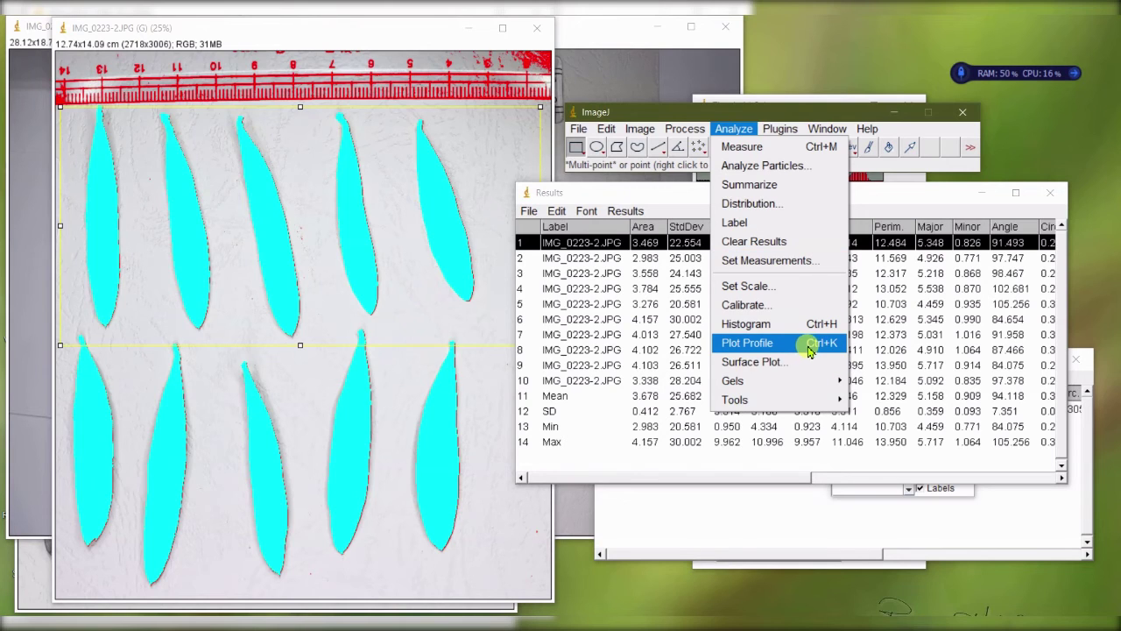
pyautogui.moveTo(807, 403)
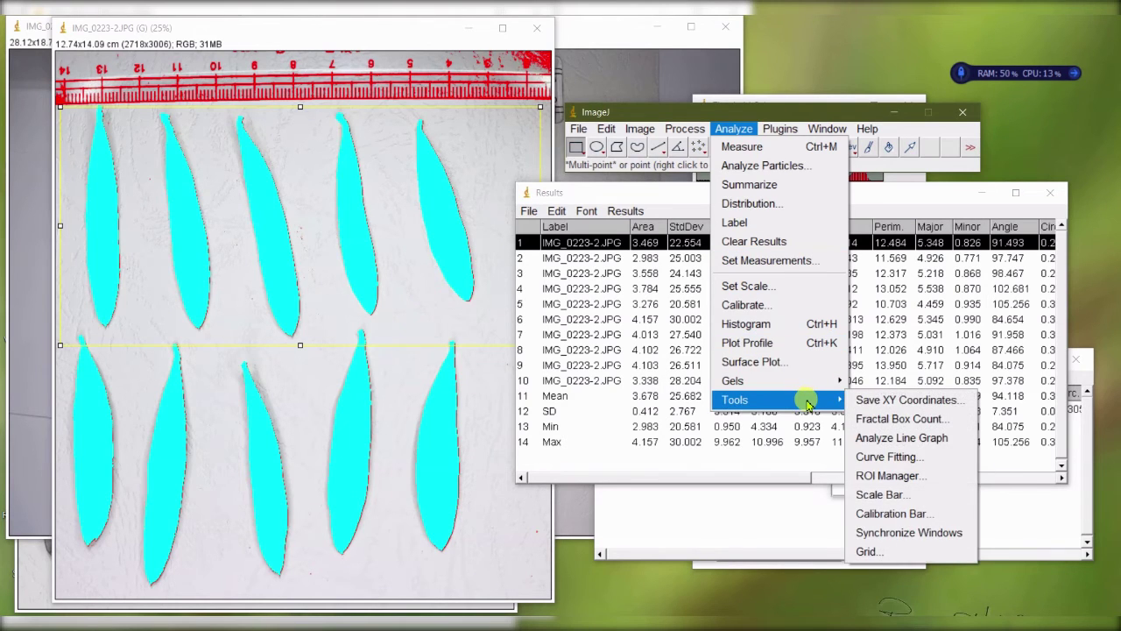
pyautogui.click(902, 475)
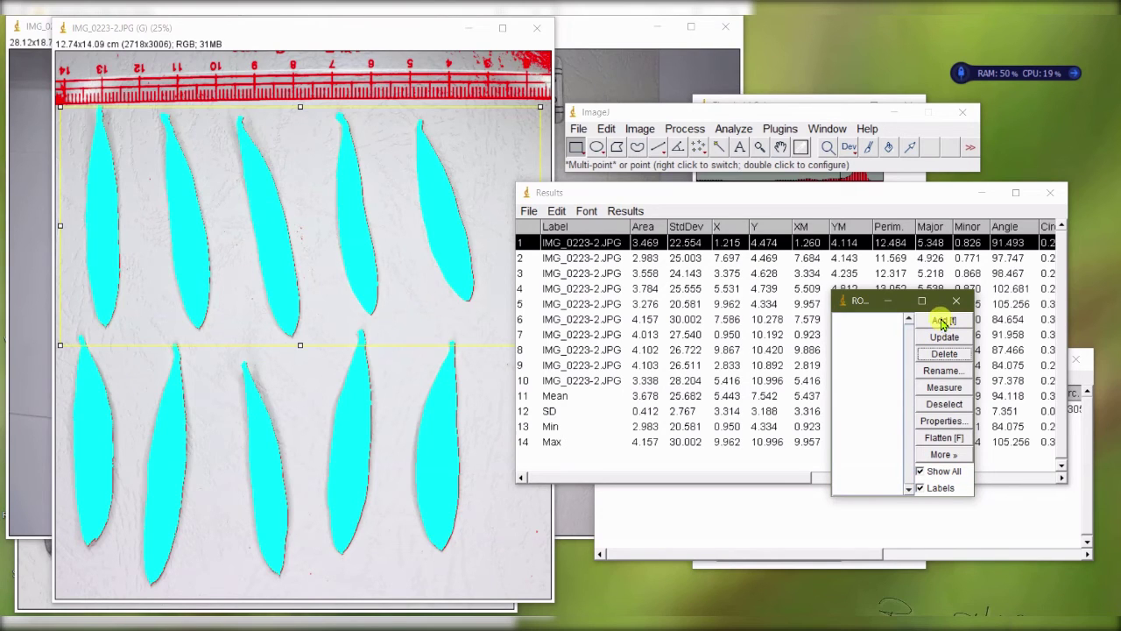
# - Wand-trace the upper-left leaf, add it as region 0904-0259 and measure it
pyautogui.click(717, 147)
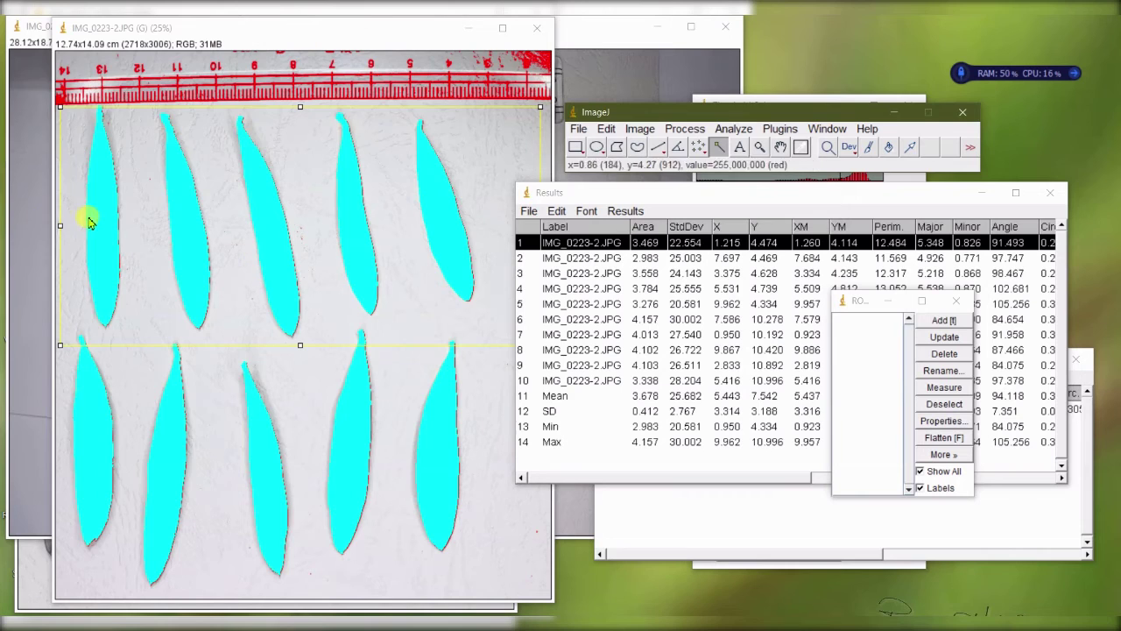
pyautogui.click(91, 417)
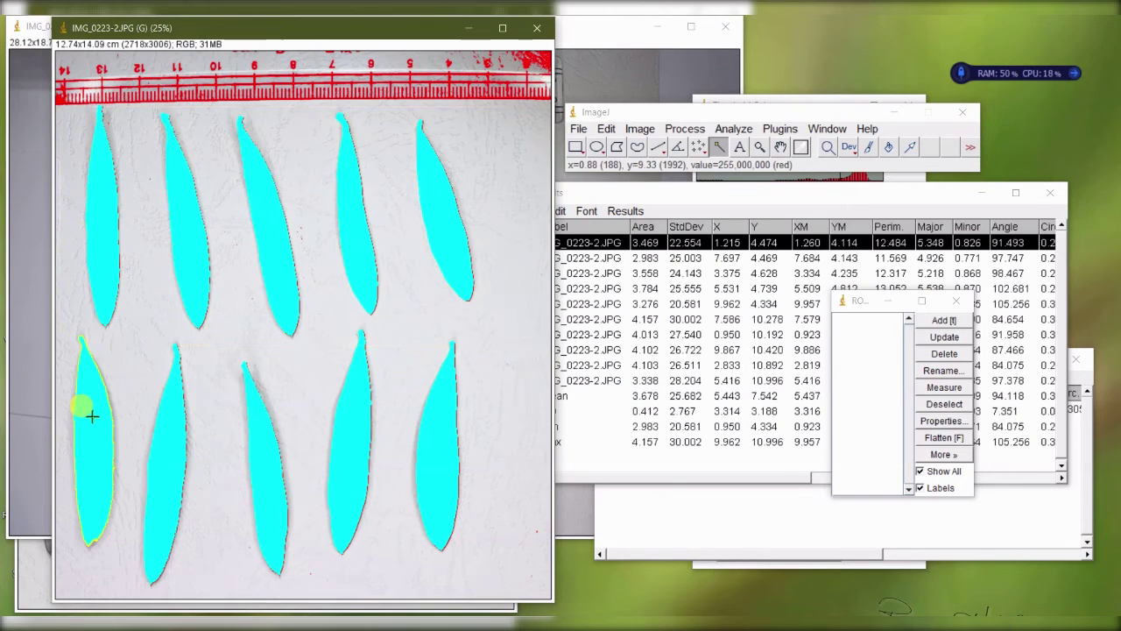
pyautogui.click(945, 321)
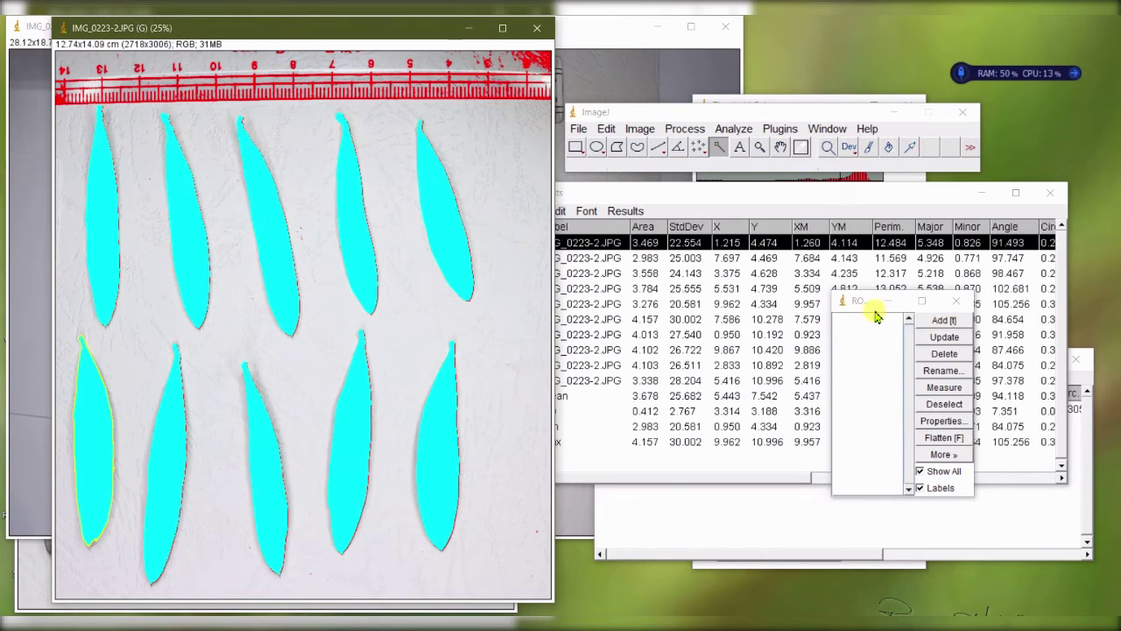
pyautogui.click(93, 208)
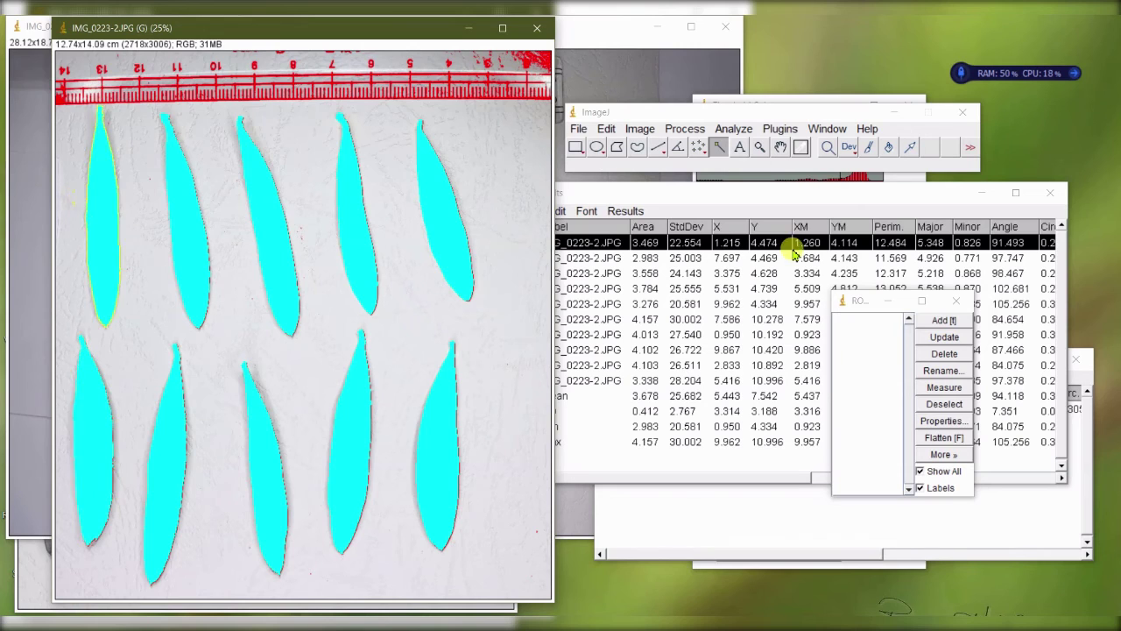
pyautogui.click(946, 322)
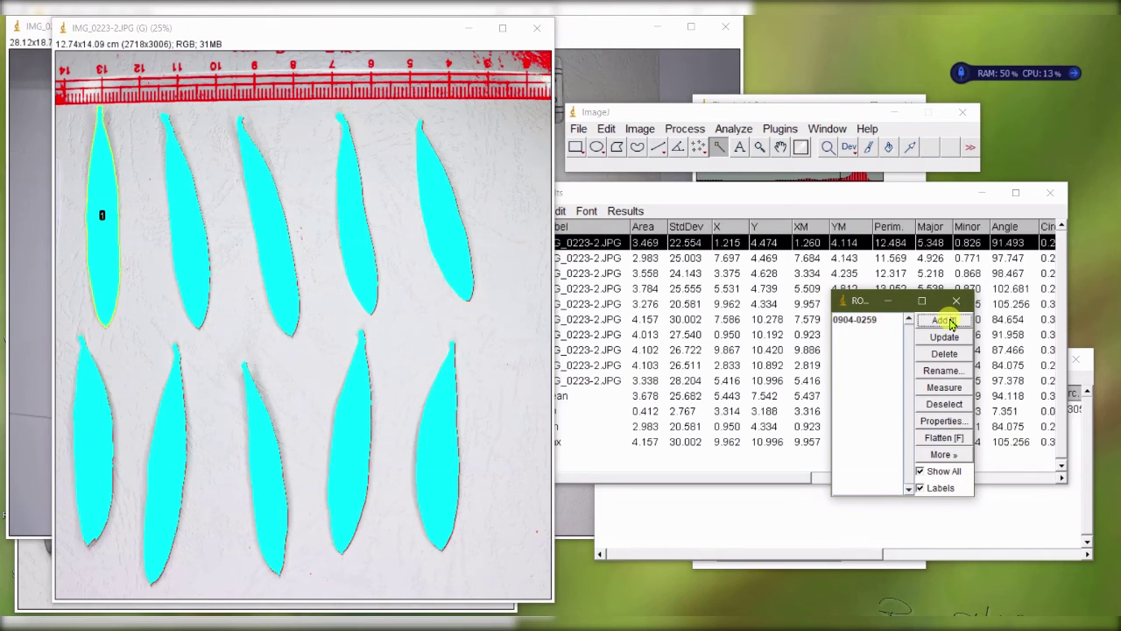
pyautogui.click(867, 319)
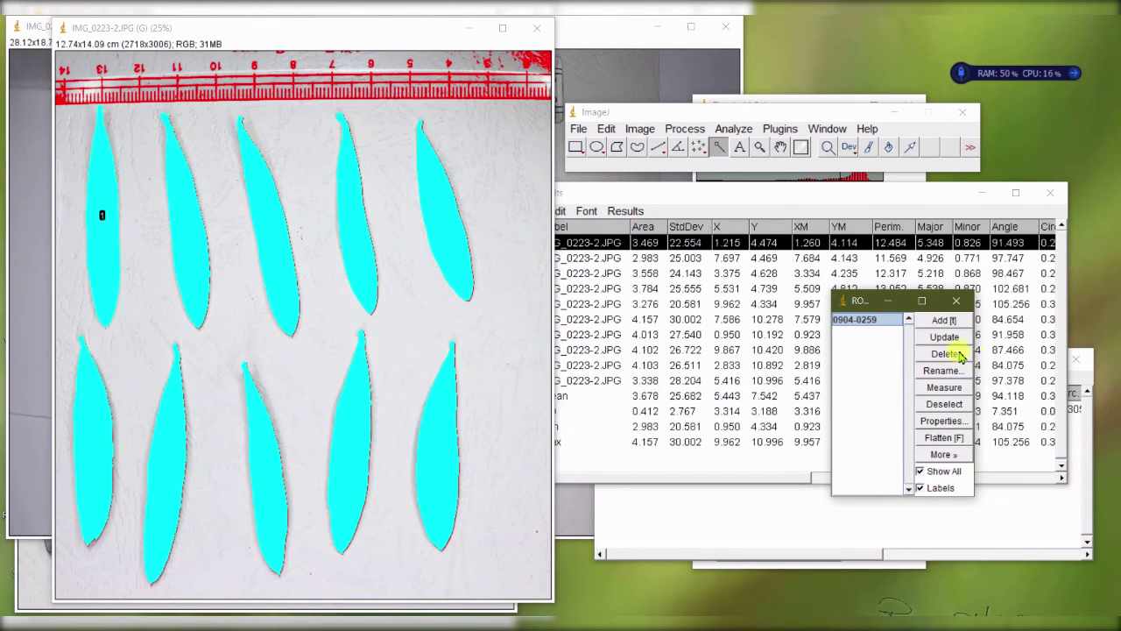
pyautogui.click(948, 388)
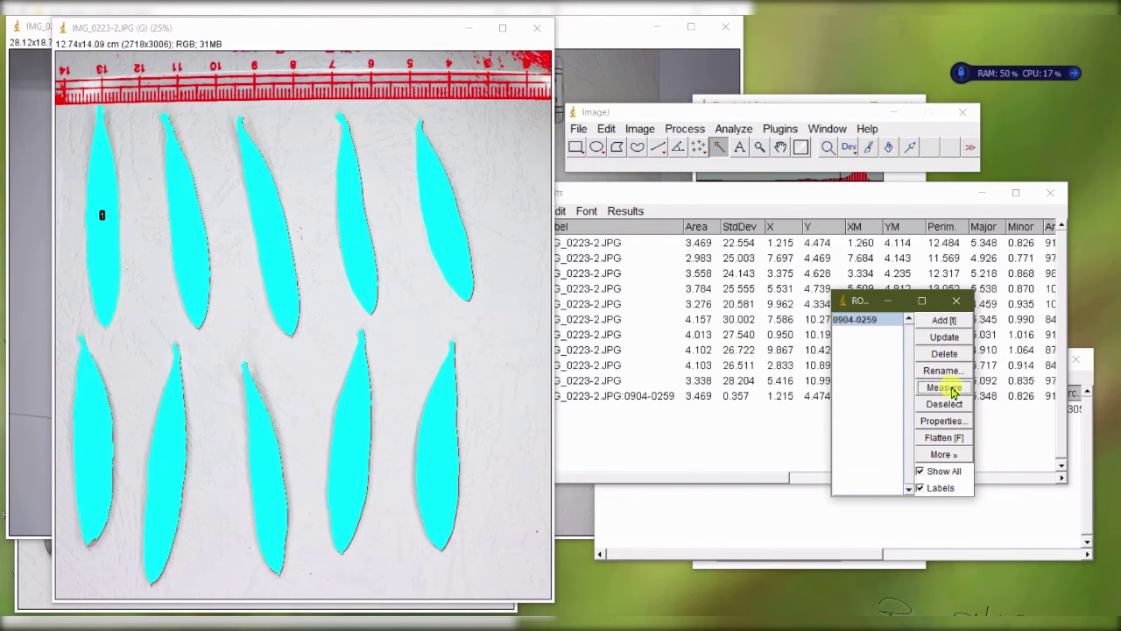
# - Compare new Results row 11 (area 3.469) against leaf 1's row
pyautogui.click(736, 439)
pyautogui.click(646, 396)
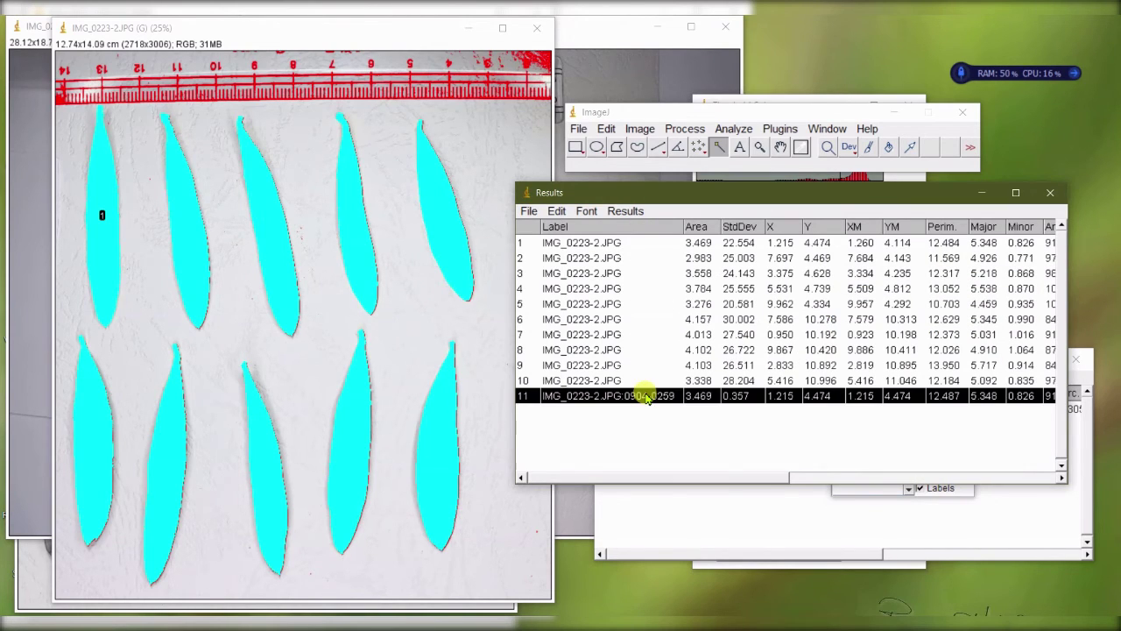
pyautogui.click(673, 244)
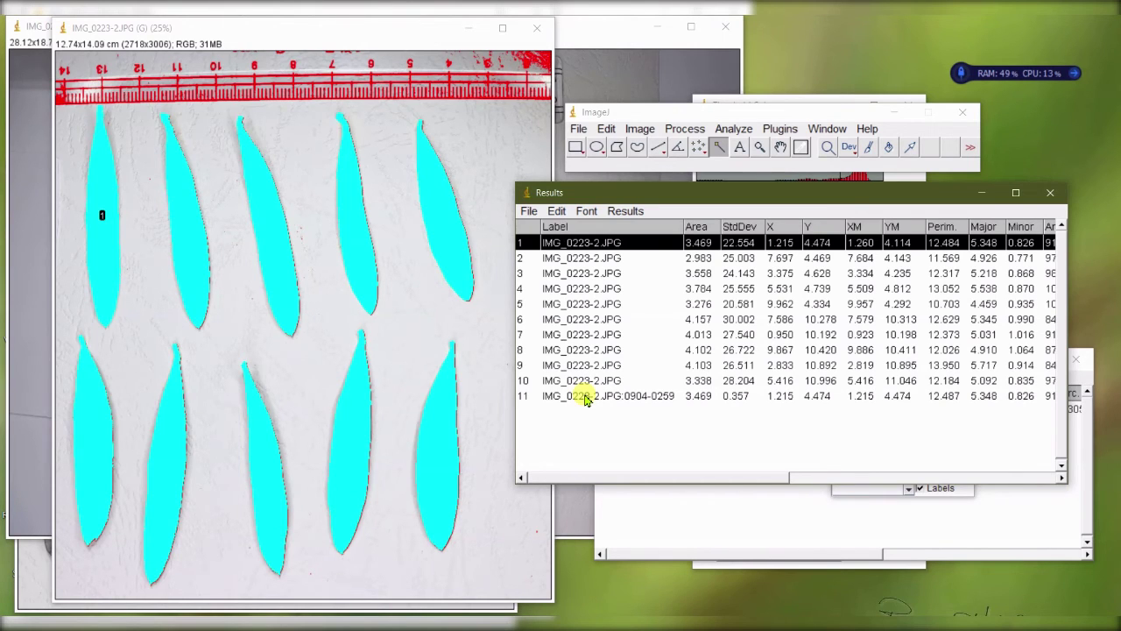
pyautogui.click(529, 211)
pyautogui.click(539, 229)
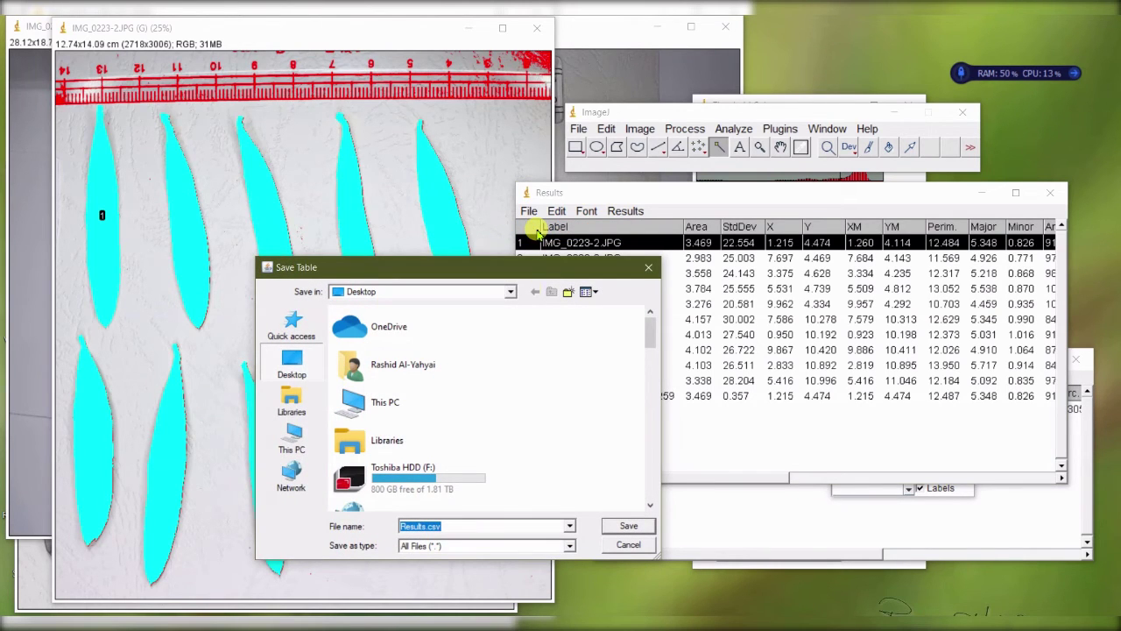
pyautogui.click(613, 545)
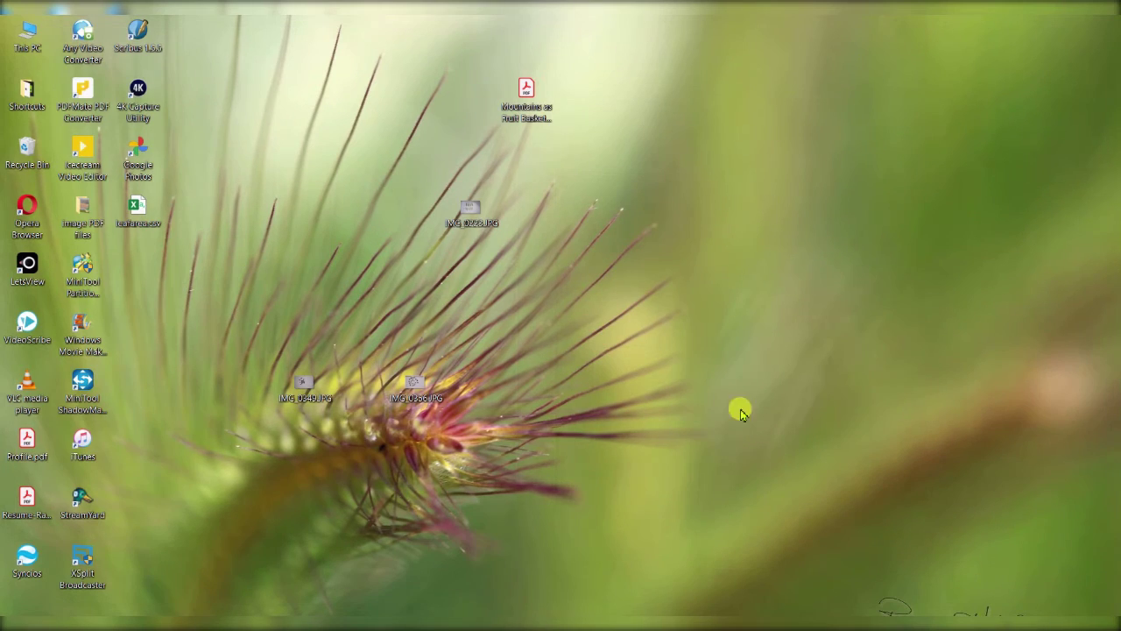
pyautogui.moveTo(140, 205); pyautogui.dragTo(146, 209)
pyautogui.doubleClick(144, 207)
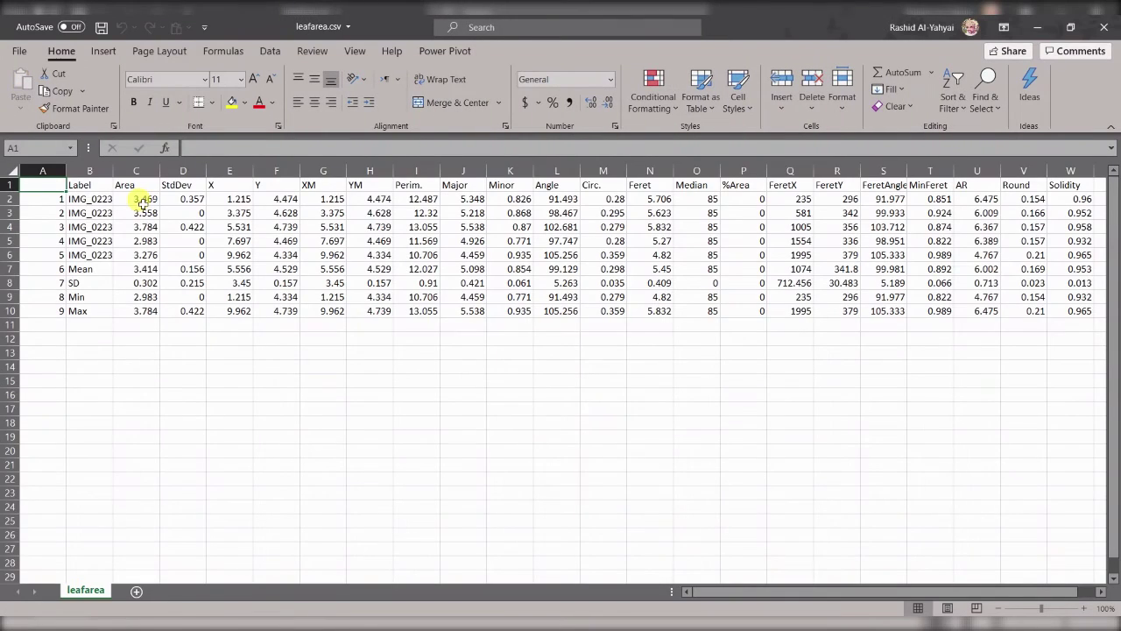
pyautogui.click(184, 225)
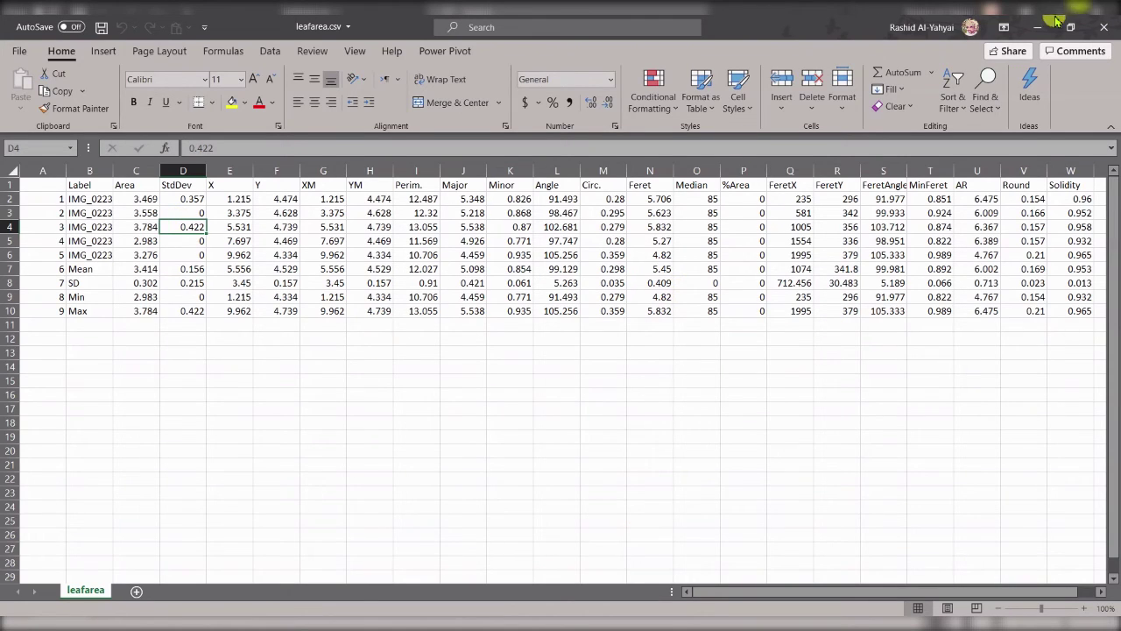
pyautogui.click(1111, 26)
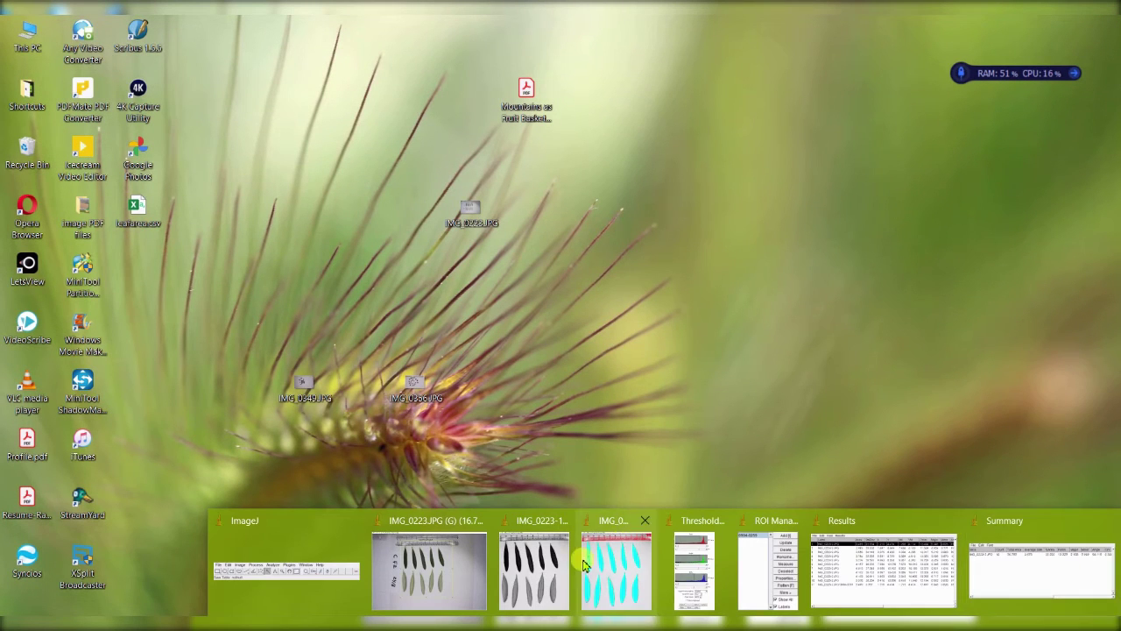
# - Restore the ImageJ window and eleven-row Results table from the taskbar, then browse the Analyze and Plugins menus
pyautogui.moveTo(585, 565)
pyautogui.click(325, 531)
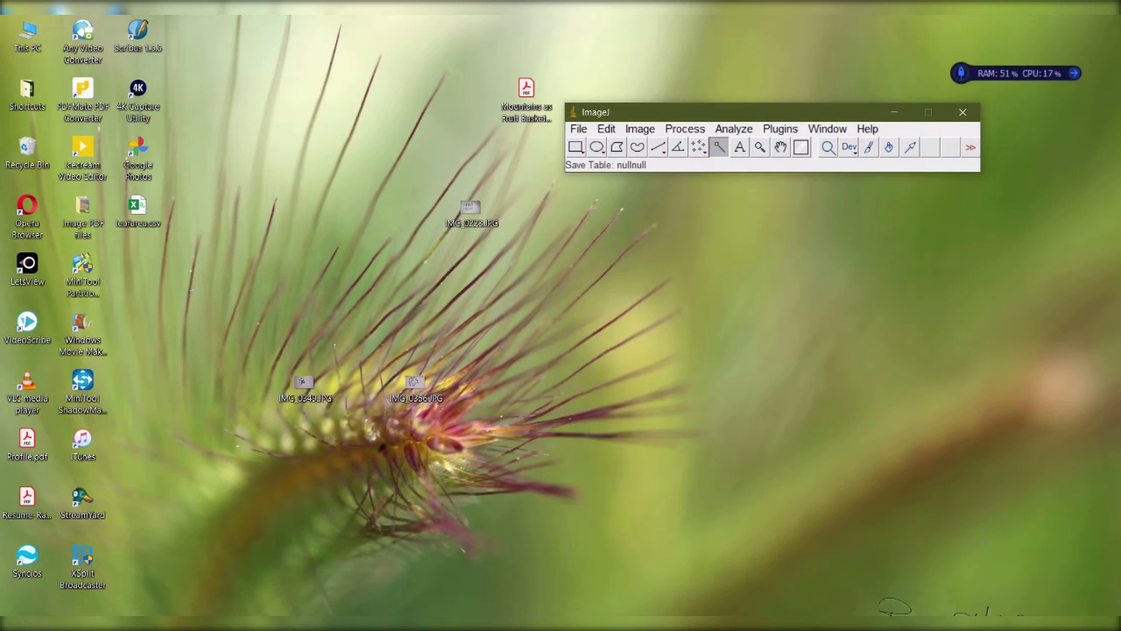
pyautogui.moveTo(868, 626)
pyautogui.click(847, 582)
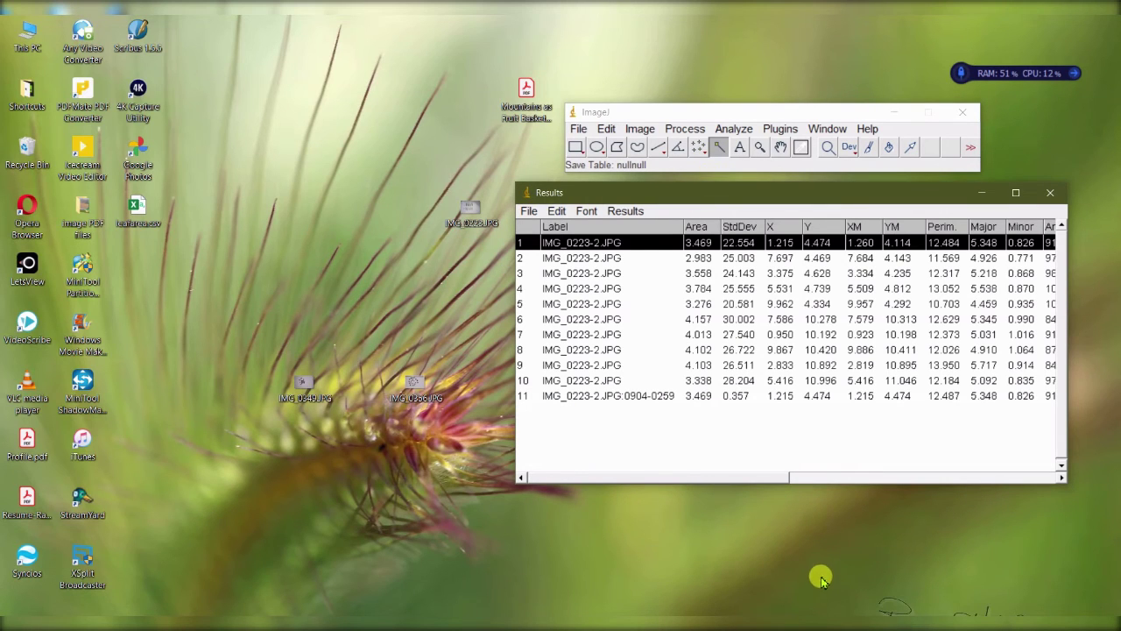
pyautogui.click(747, 132)
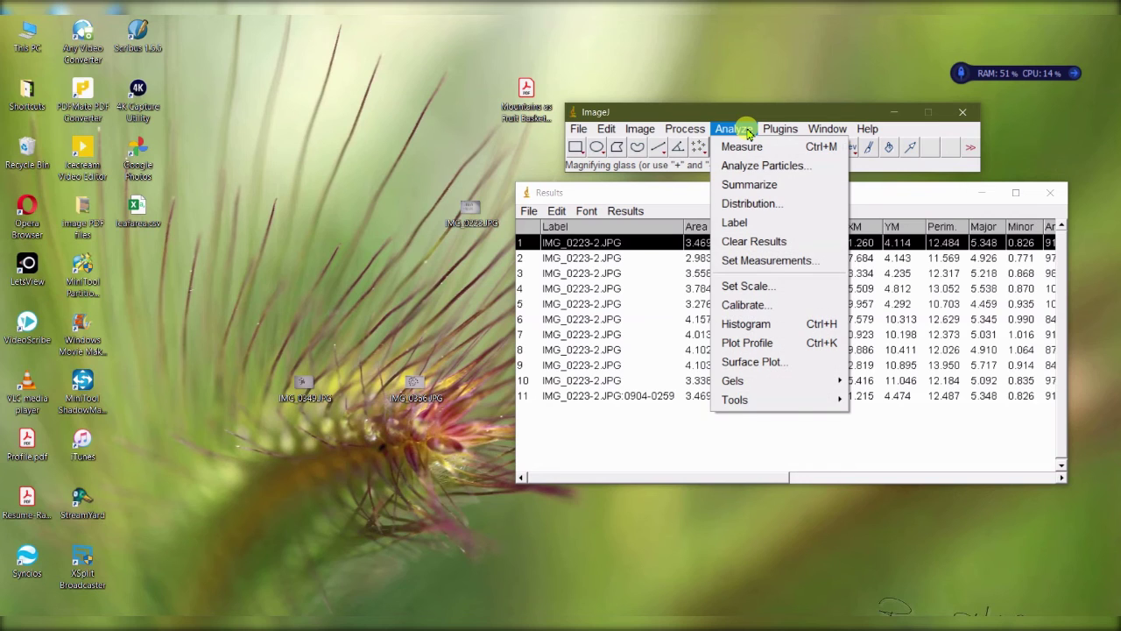
pyautogui.moveTo(778, 128)
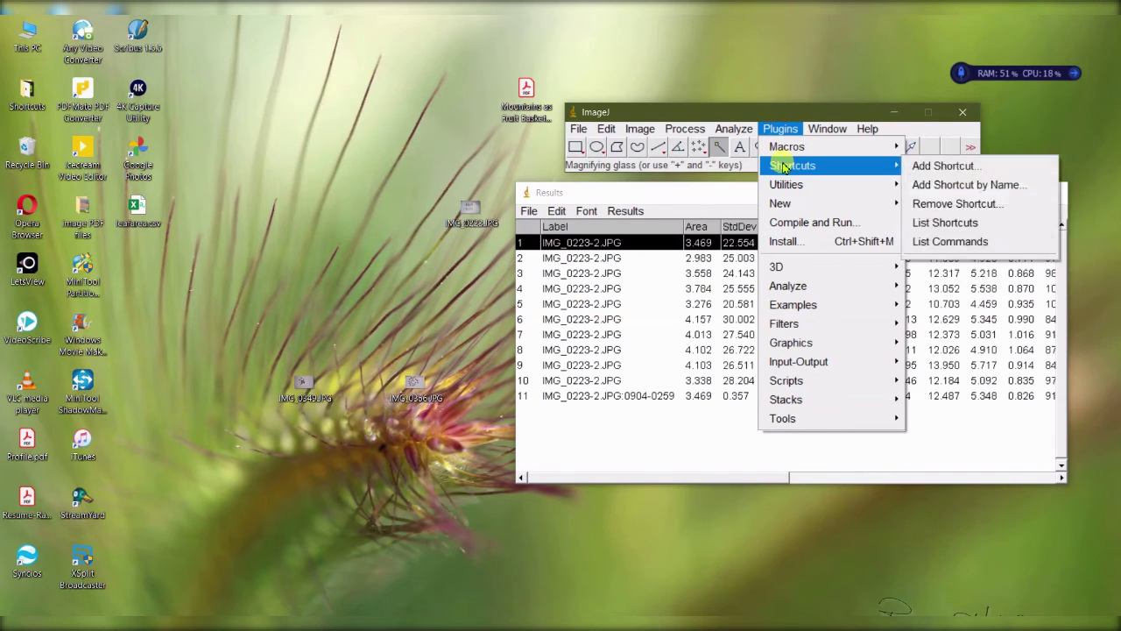
pyautogui.moveTo(791, 154)
pyautogui.moveTo(809, 274)
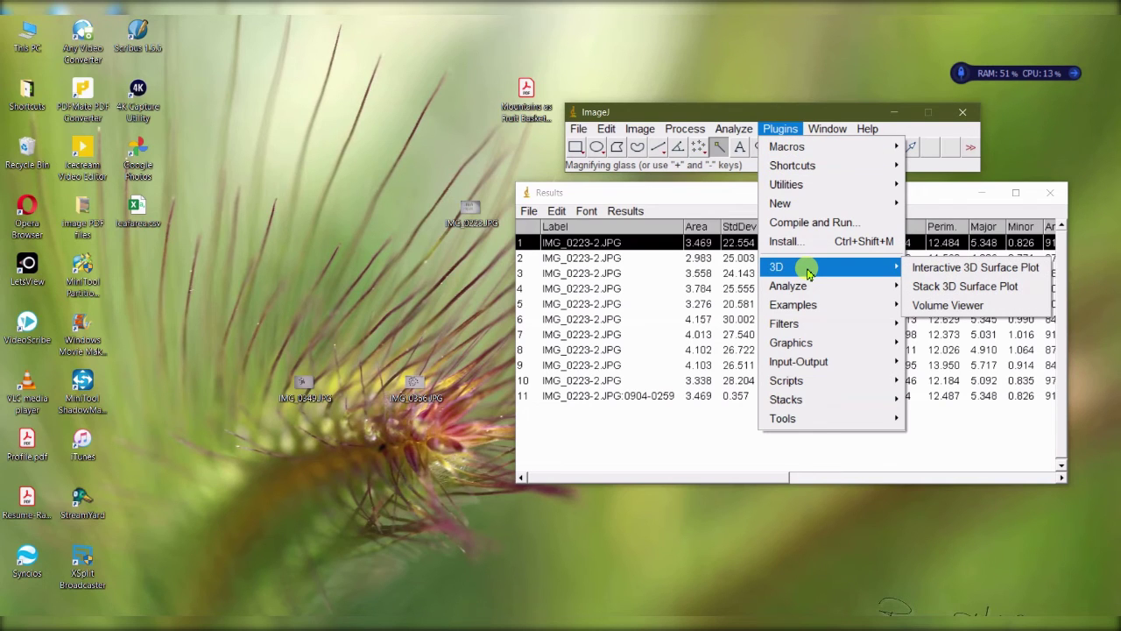
pyautogui.moveTo(823, 293)
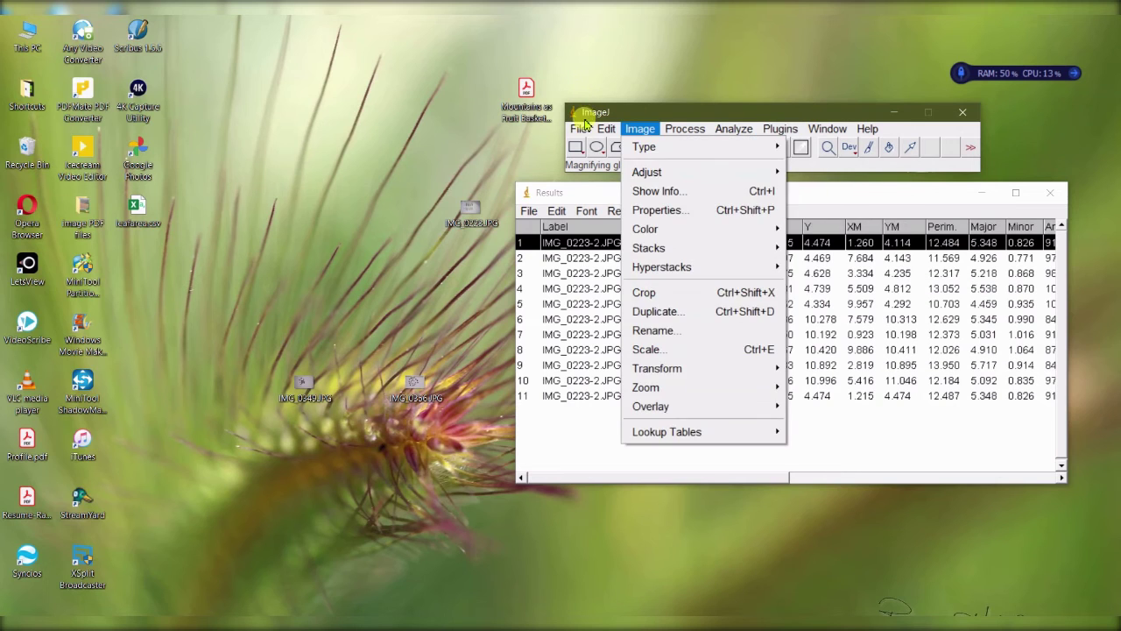
# - Open the Leaf (36K) sample image, leaf.jpg, from File > Open Samples
pyautogui.moveTo(579, 129)
pyautogui.moveTo(620, 205)
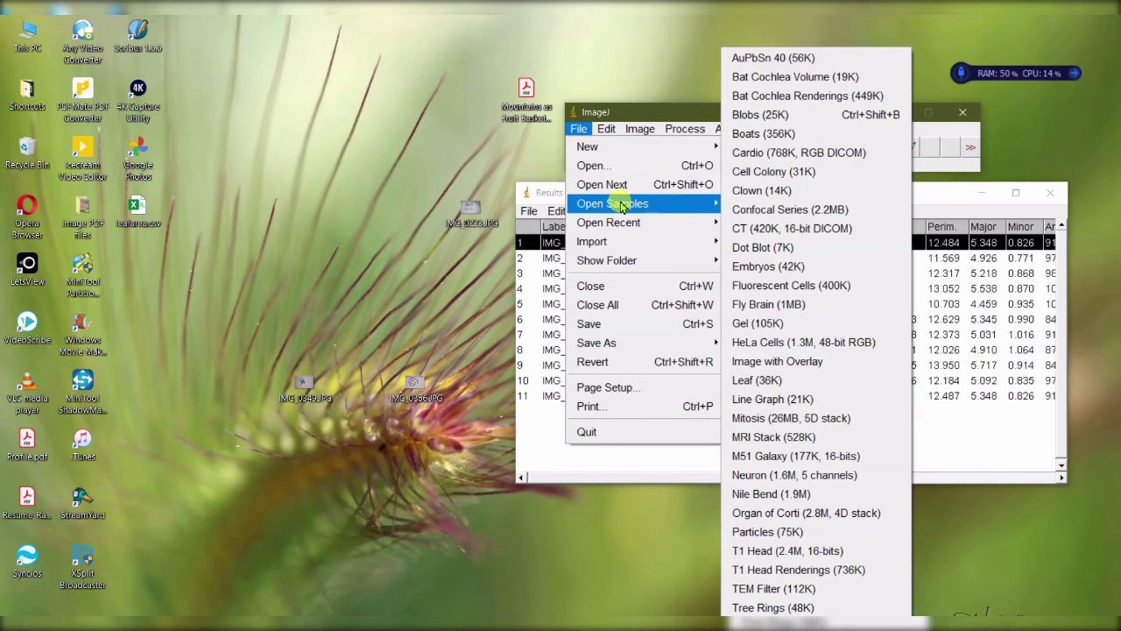
pyautogui.click(784, 382)
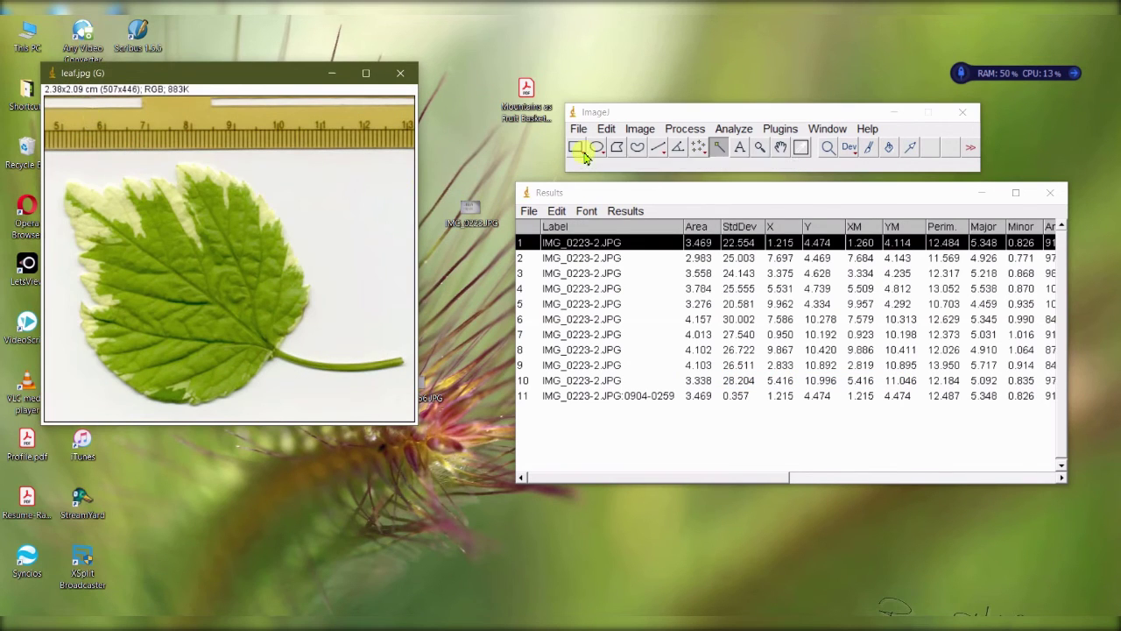
# - Browse the Analyze, Process, Image and Analyze > Tools menus
pyautogui.click(734, 131)
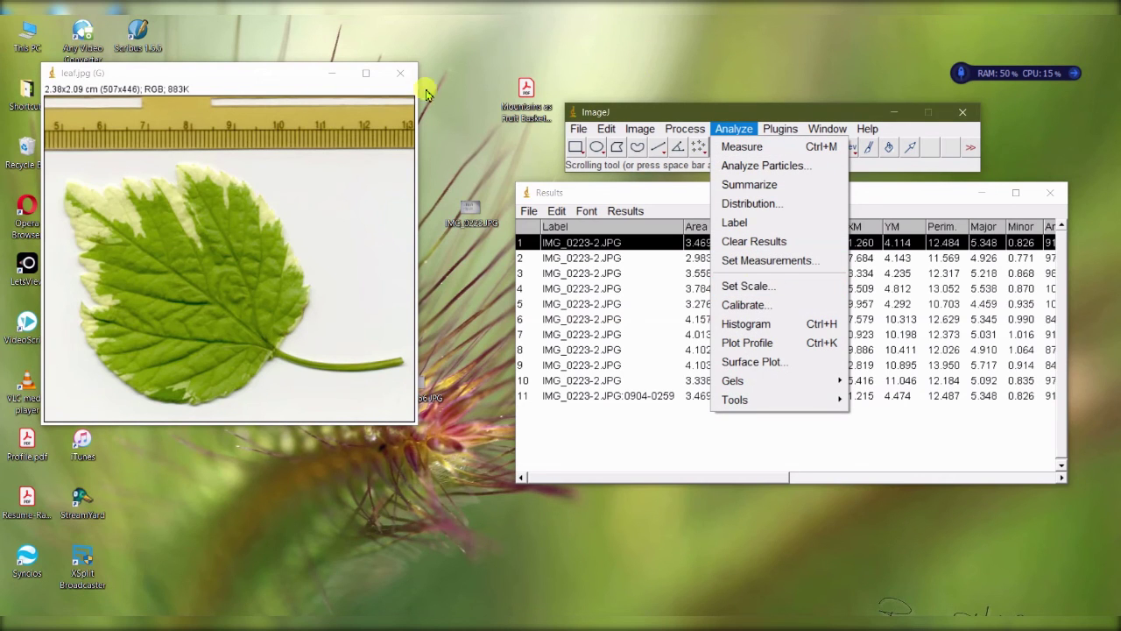
pyautogui.click(667, 129)
pyautogui.click(668, 129)
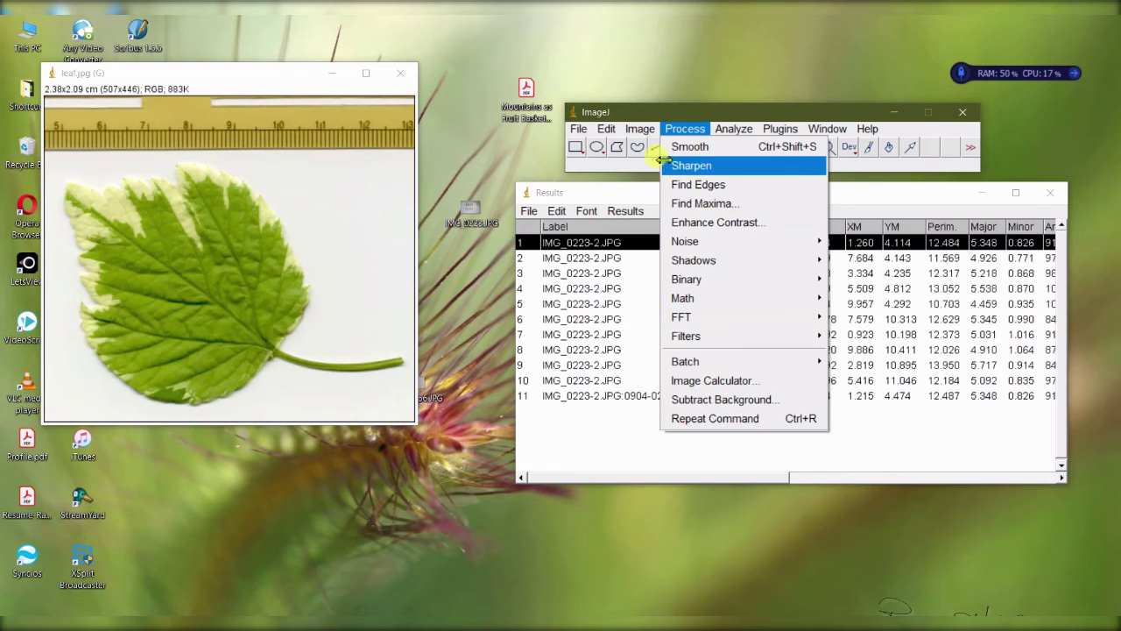
pyautogui.moveTo(642, 127)
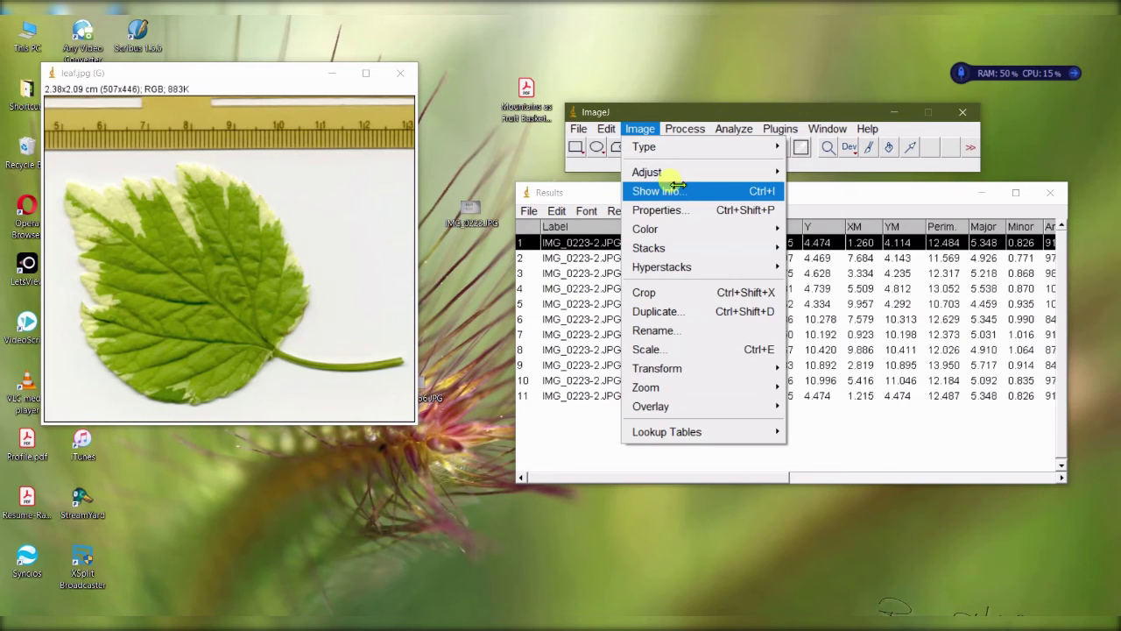
pyautogui.moveTo(683, 170)
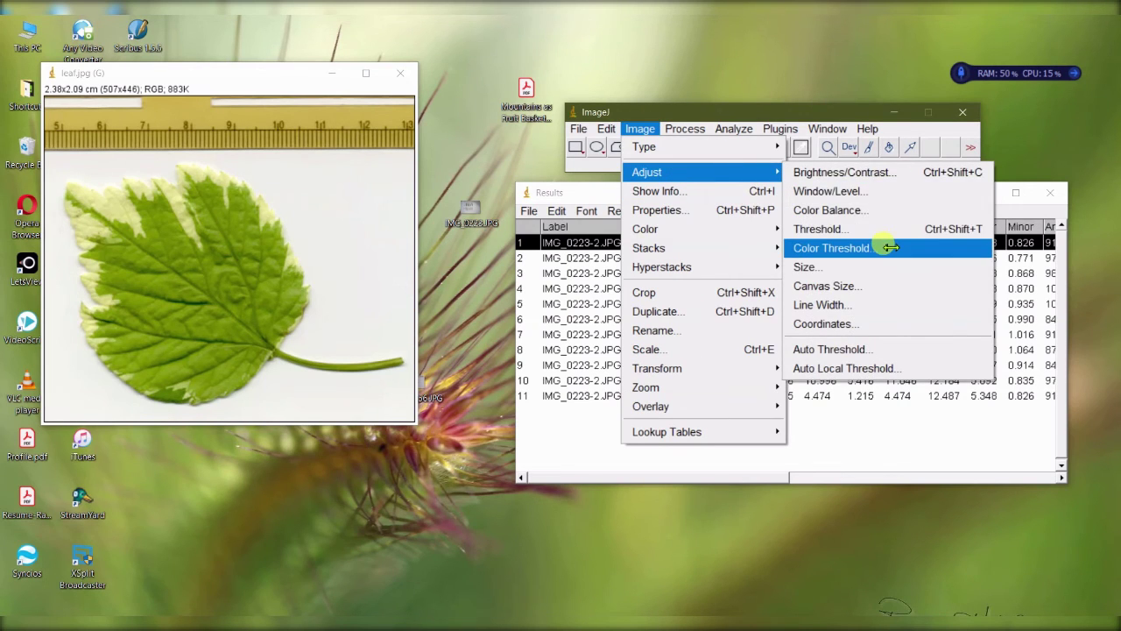
pyautogui.moveTo(734, 128)
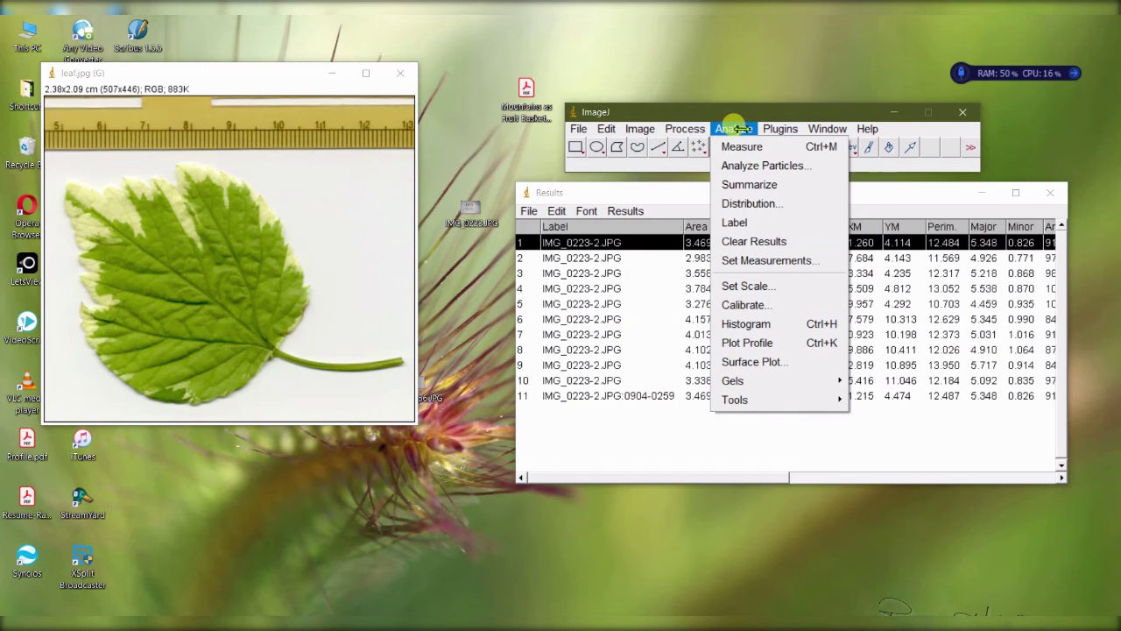
pyautogui.moveTo(800, 399)
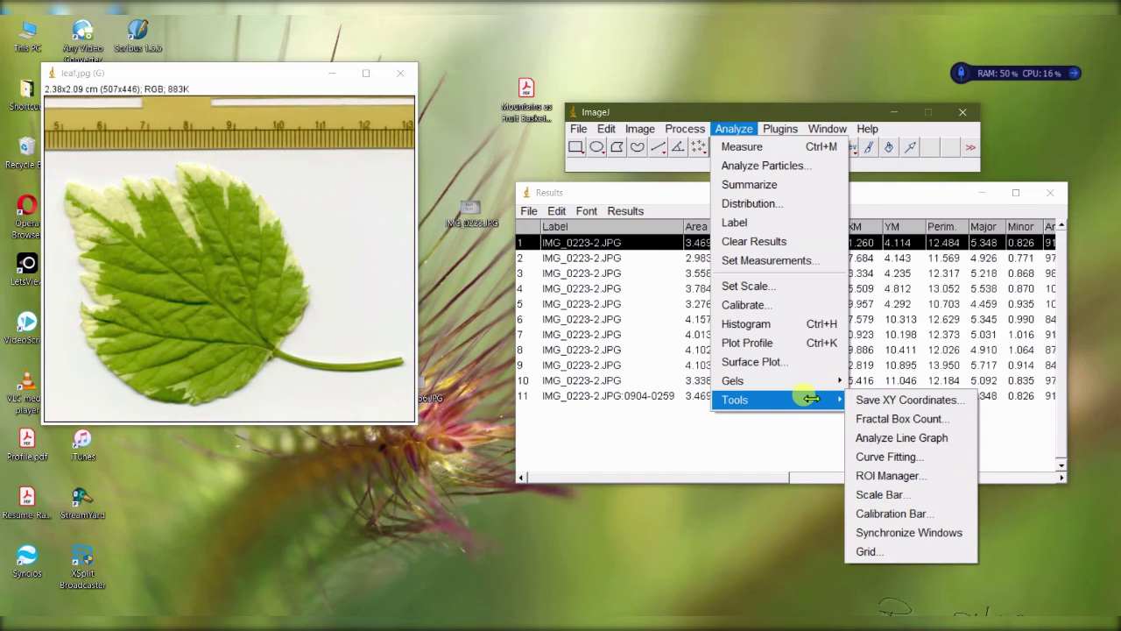
# - Reopen the ROI Manager, still listing leaf region 0904-0259, via Analyze > Tools
pyautogui.click(918, 475)
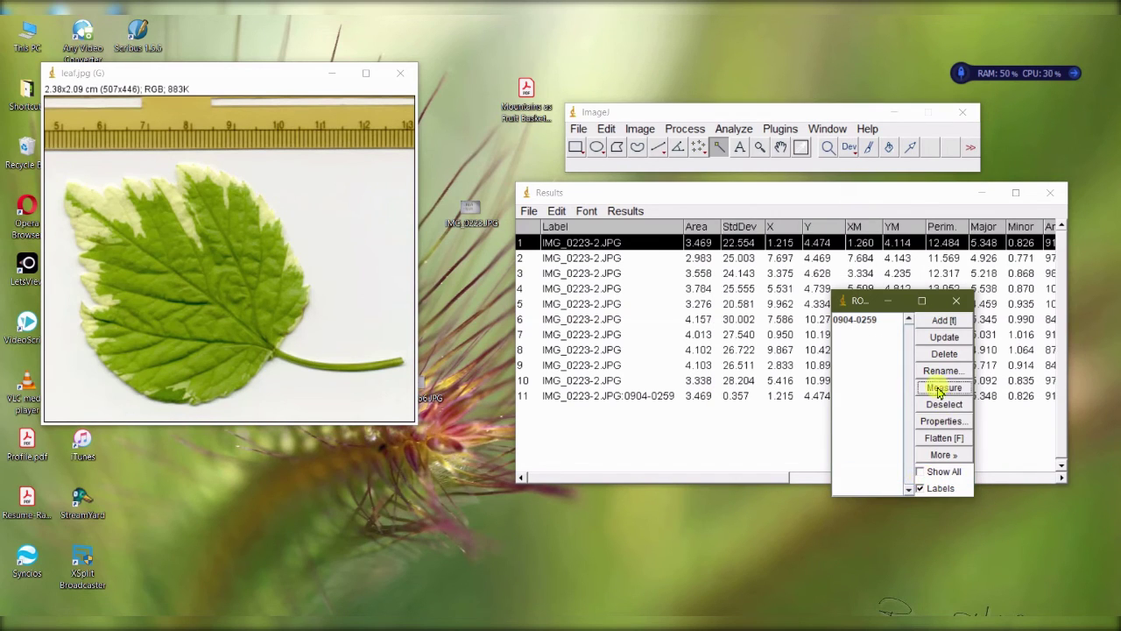